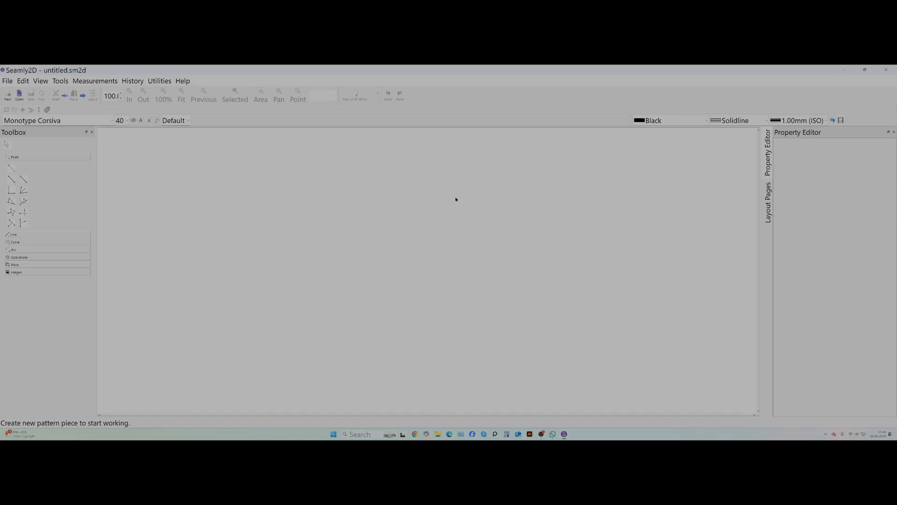
Create a new pattern in inches with the draft block named "sleeve".
left_click(8, 96)
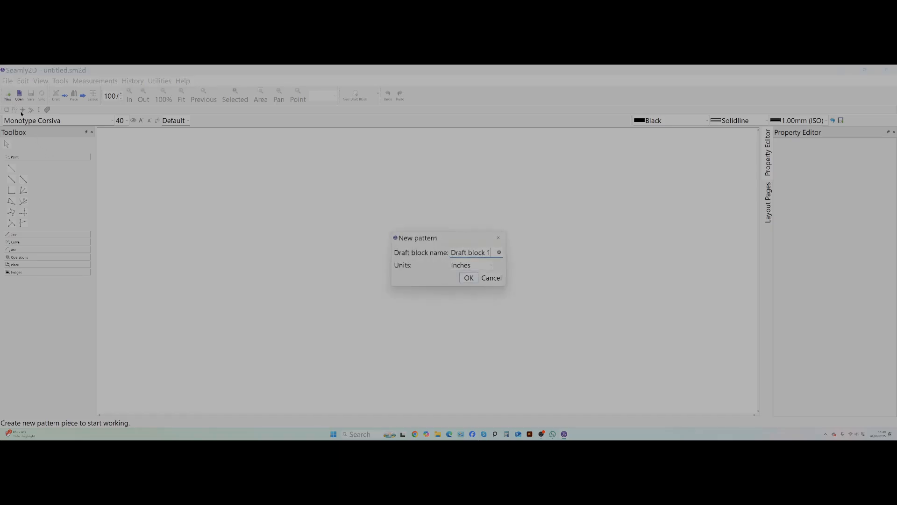
left_click_drag(491, 252, 445, 252)
type("sleeve")
left_click(466, 279)
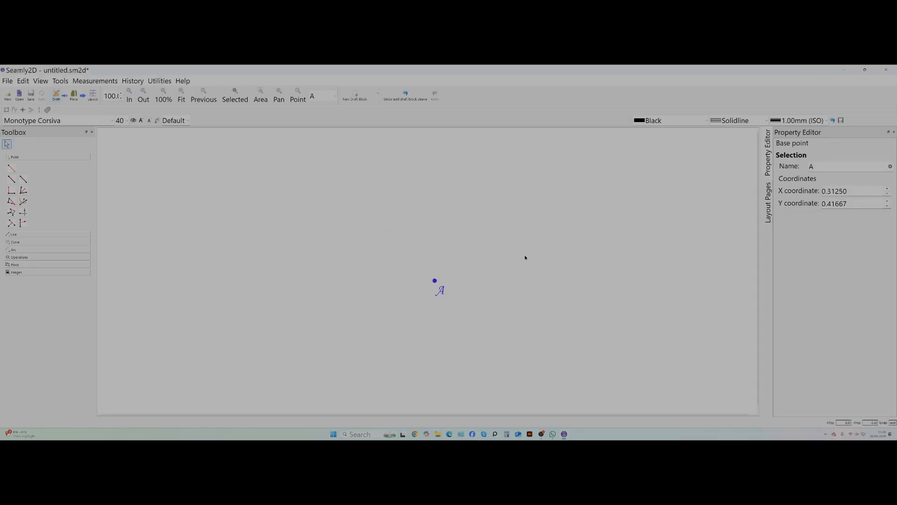
Try moving base point A toward the lower-right area of the drawing.
scroll(525, 256, "down", 1)
left_click_drag(436, 280, 658, 326)
key("ctrl+z")
left_click(181, 98)
scroll(230, 216, "down", 1)
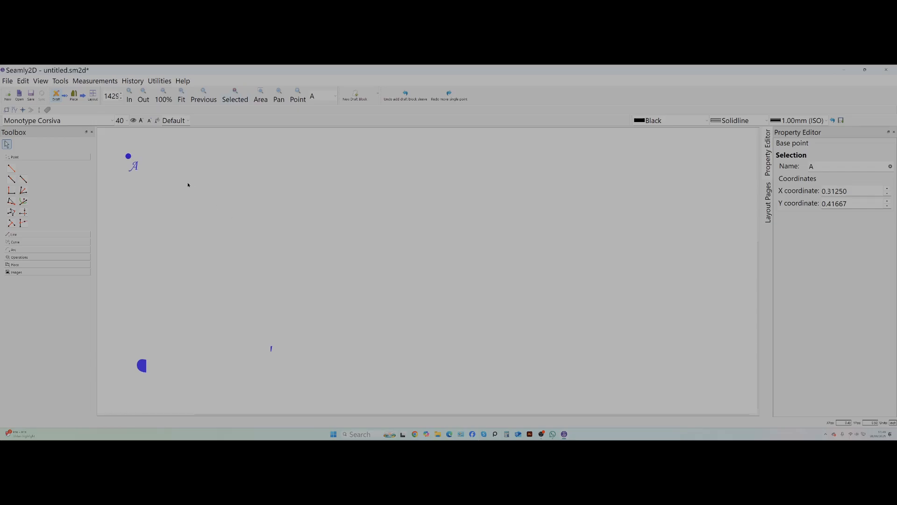
left_click_drag(128, 156, 668, 334)
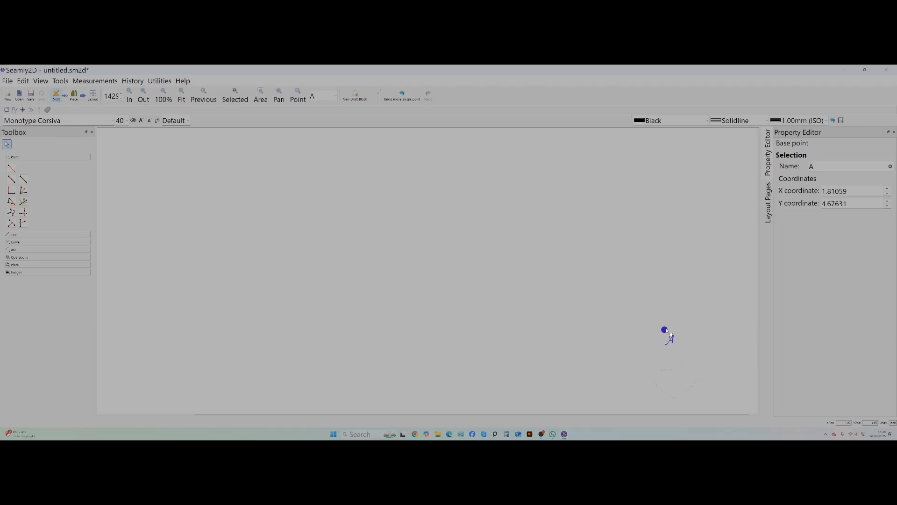
left_click(179, 94)
left_click_drag(426, 251, 692, 348)
left_click(182, 99)
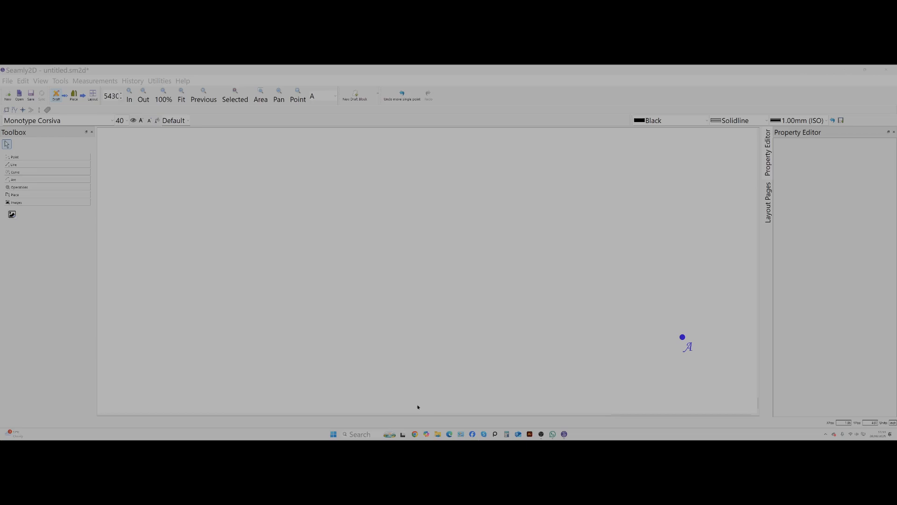
Import the reference image sleeve.png from USB drive G: into the draft.
left_click(12, 214)
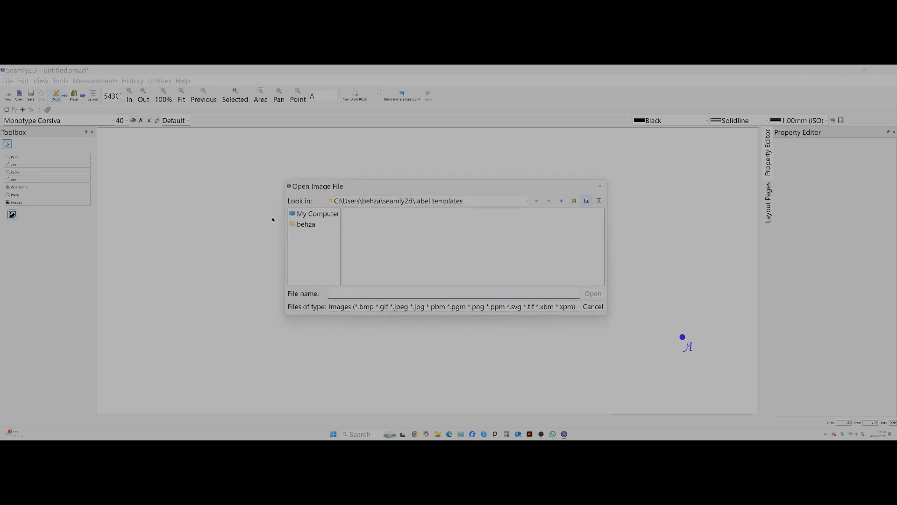
left_click(315, 215)
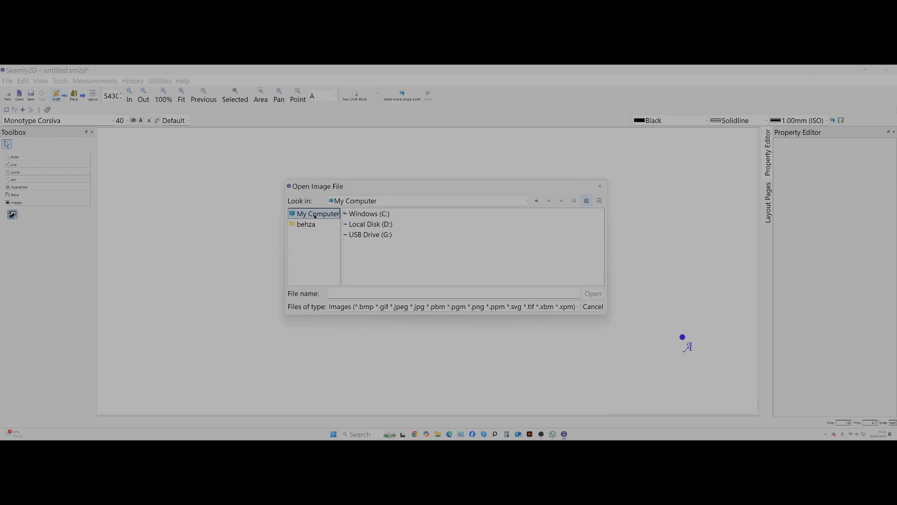
double_click(362, 234)
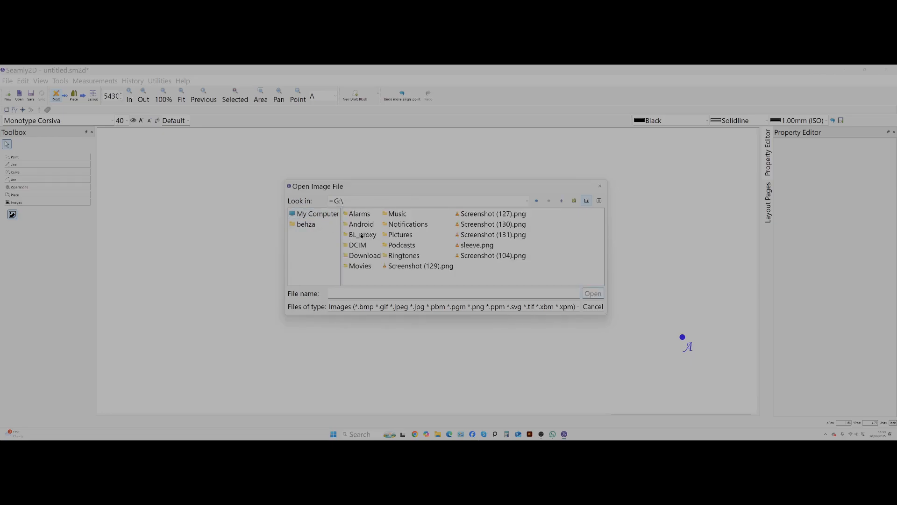
left_click(473, 246)
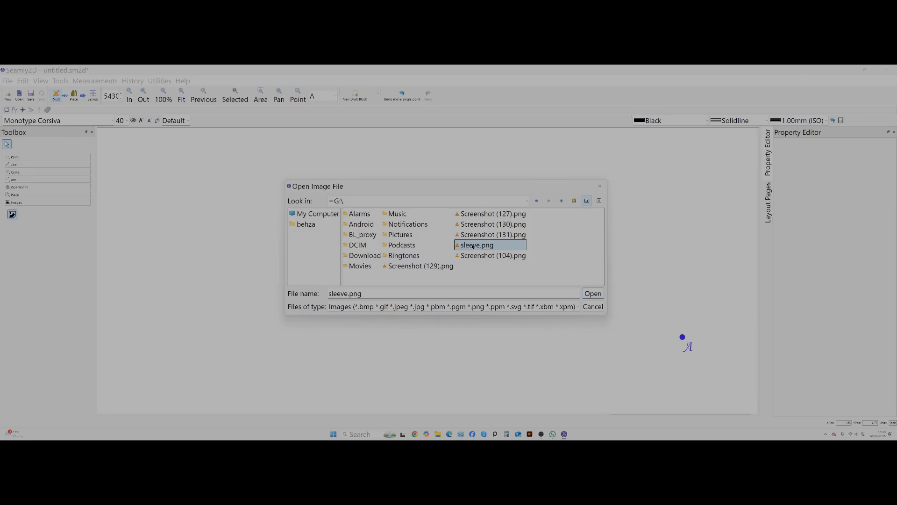
left_click(592, 294)
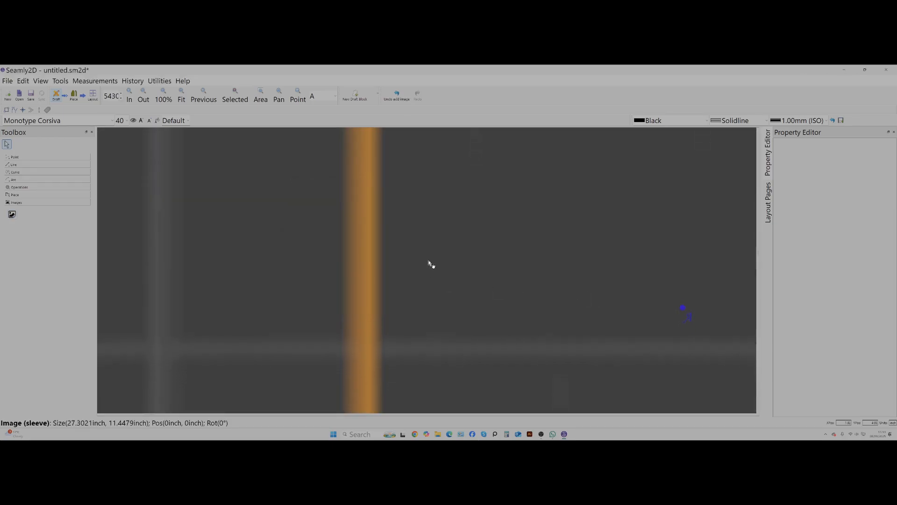
Shrink the sleeve image to about 7.36 by 3.09 inches and place it below base point A.
scroll(432, 259, "down", 1)
left_click(249, 193)
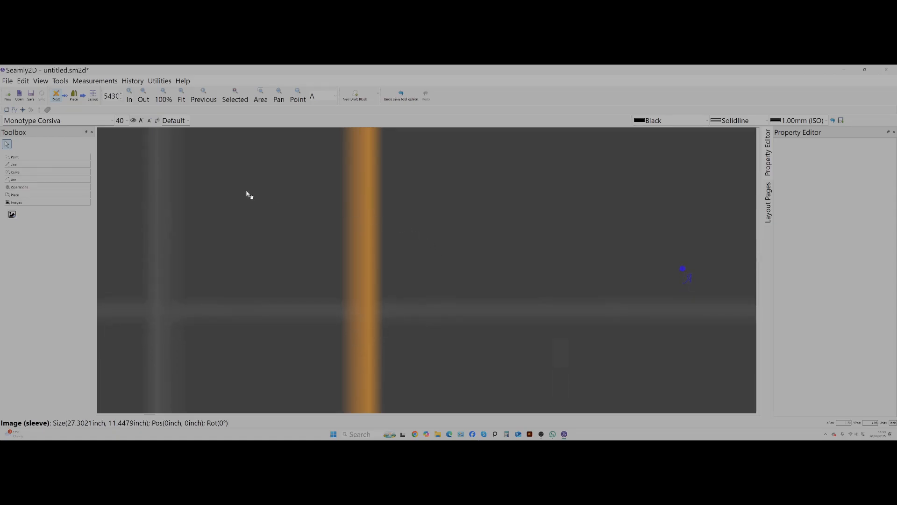
left_click(183, 96)
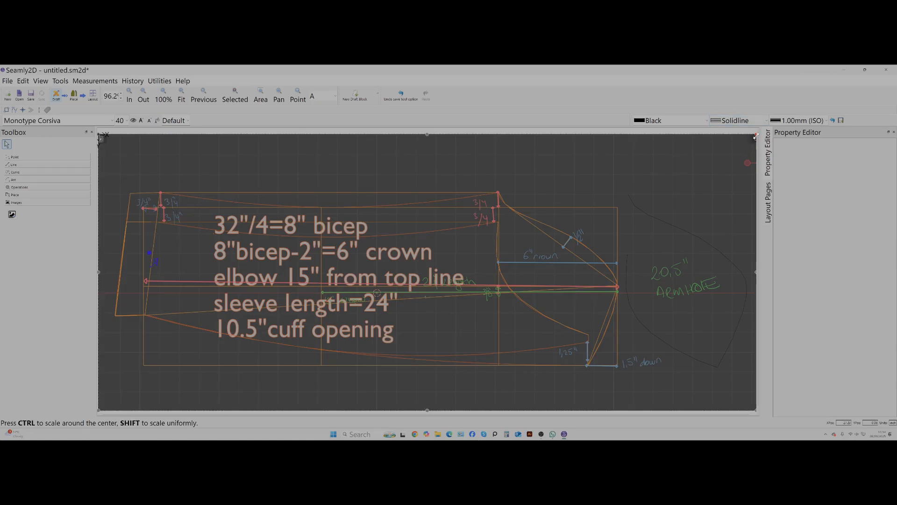
left_click_drag(755, 136, 380, 340)
left_click_drag(232, 387, 383, 282)
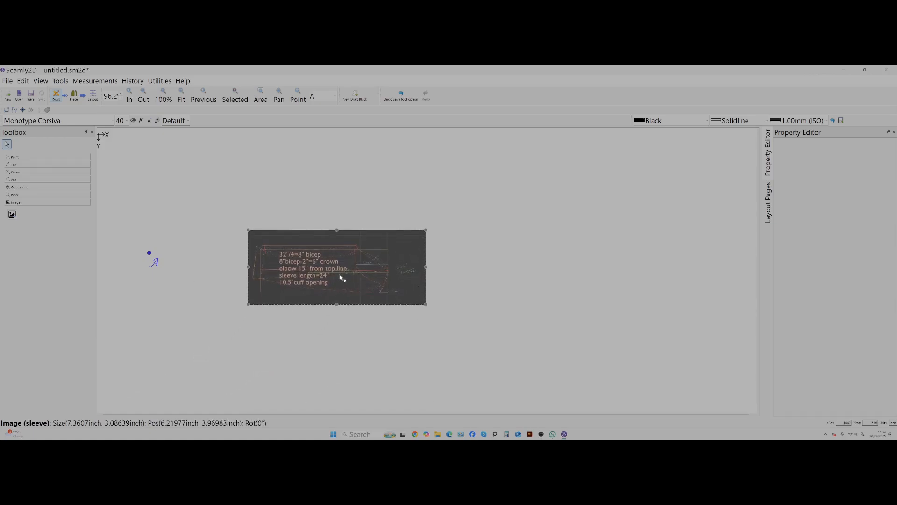
left_click_drag(336, 260, 188, 328)
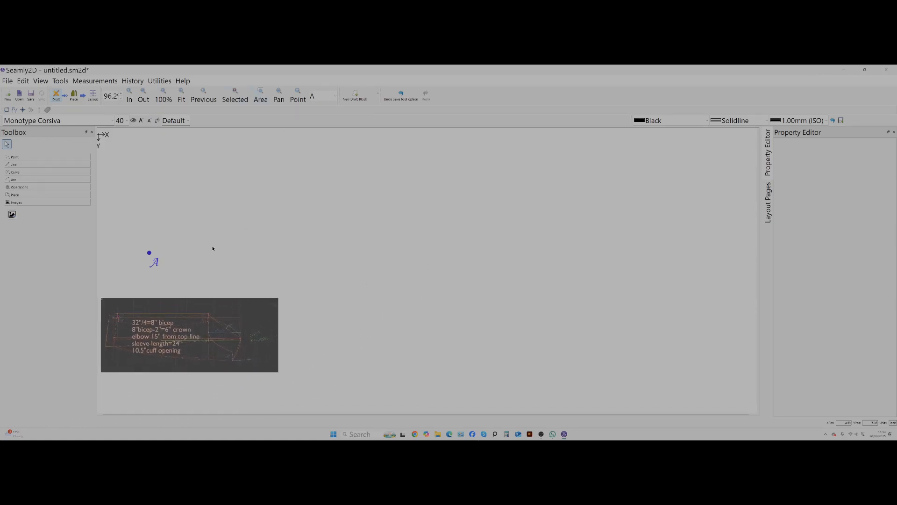
Move base point A to about X 7.43, Y 6.09 inches, just above the upper-right corner of the sleeve image.
left_click(182, 91)
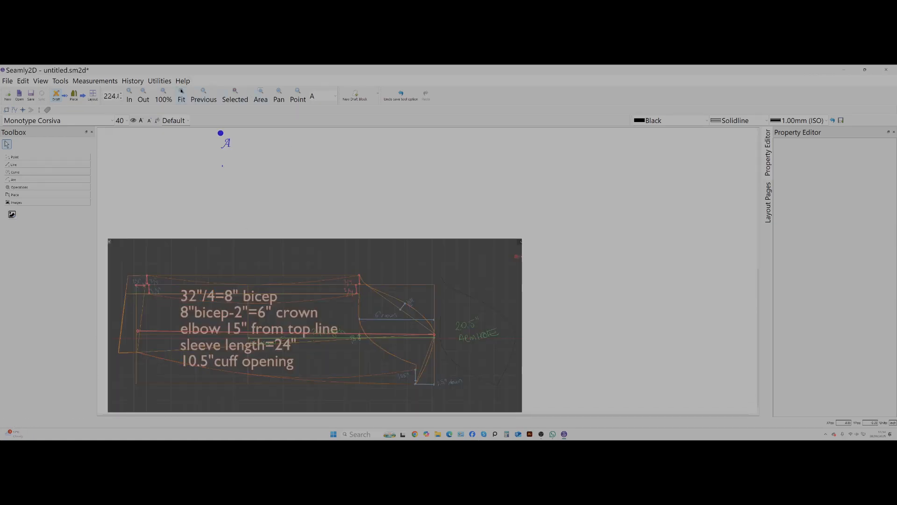
left_click(225, 140)
left_click_drag(226, 141, 603, 225)
left_click(450, 264)
scroll(437, 278, "down", 4)
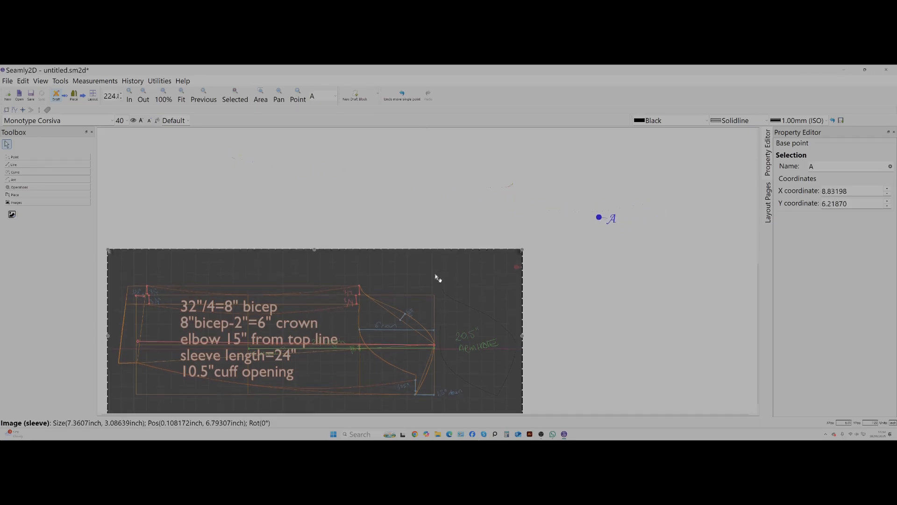
left_click(569, 202)
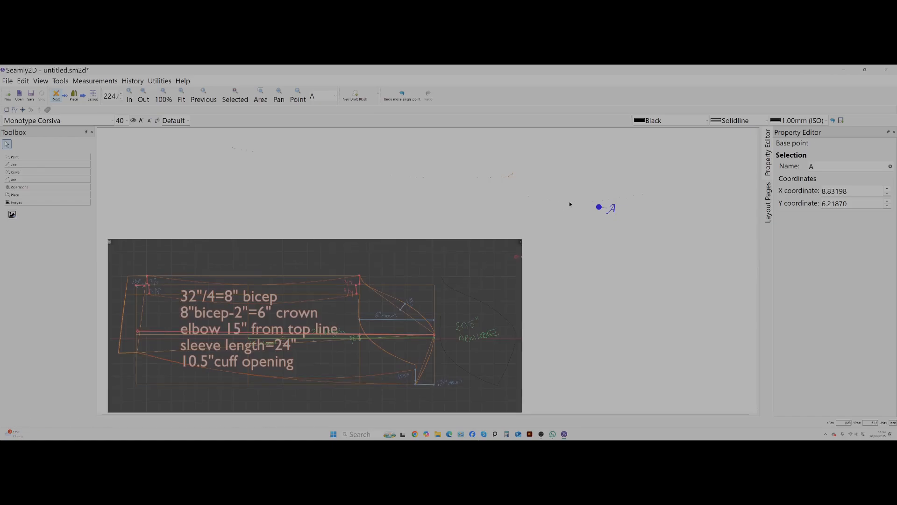
left_click_drag(599, 207, 519, 197)
left_click_drag(222, 313, 221, 310)
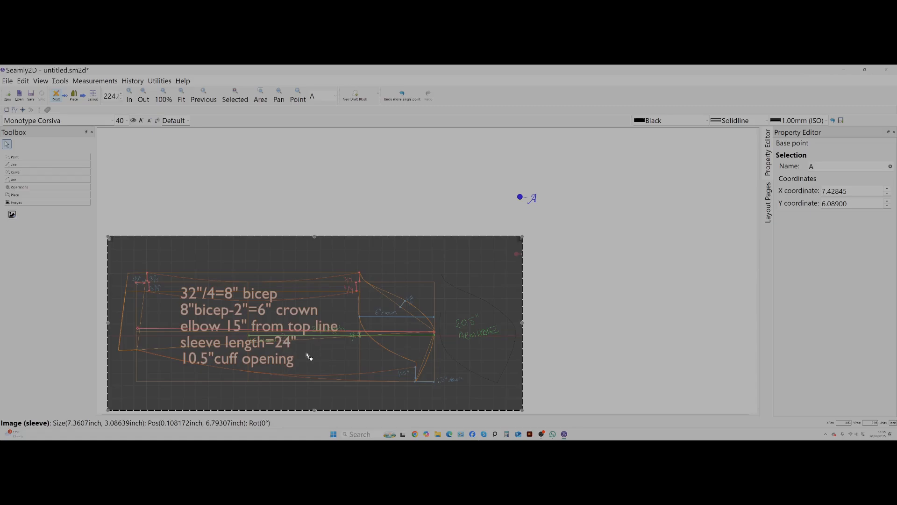
left_click(245, 326)
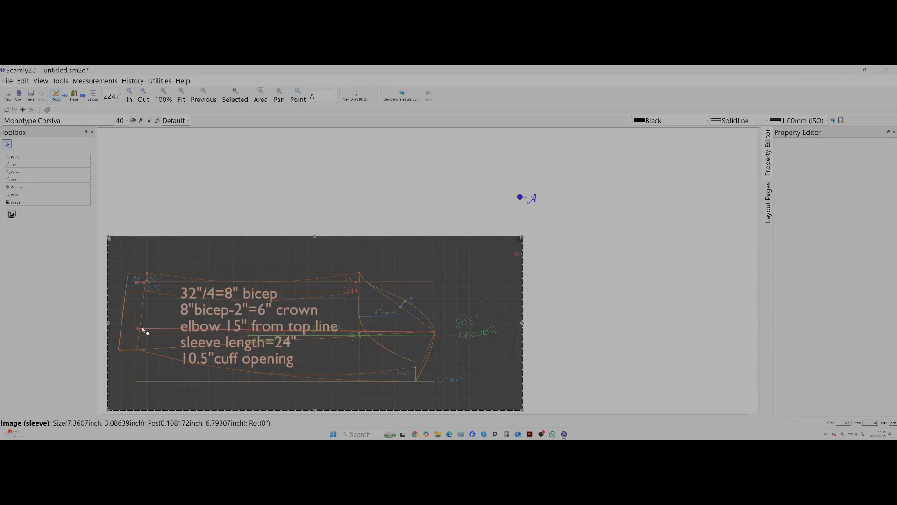
left_click(427, 177)
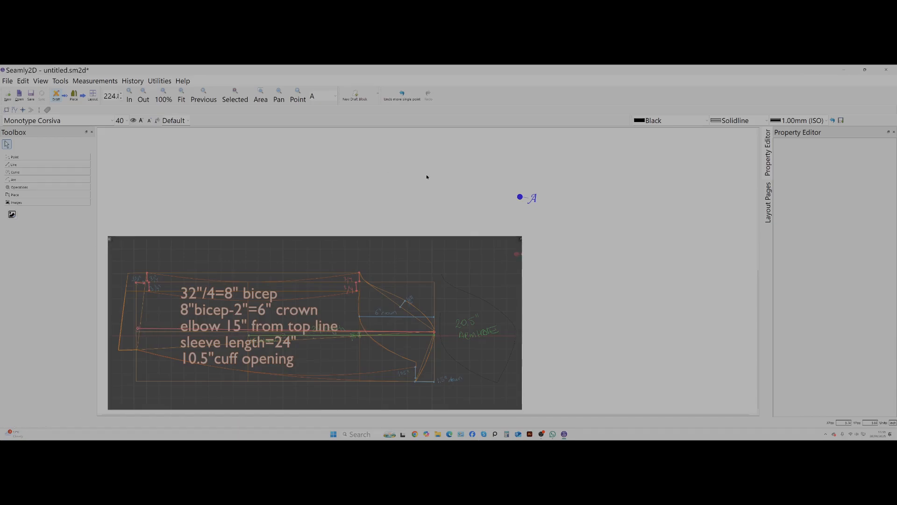
Add a Length and Angle point 22 inches from base point A at 180°, with a solid black line.
scroll(427, 177, "up", 2)
scroll(427, 176, "up", 3)
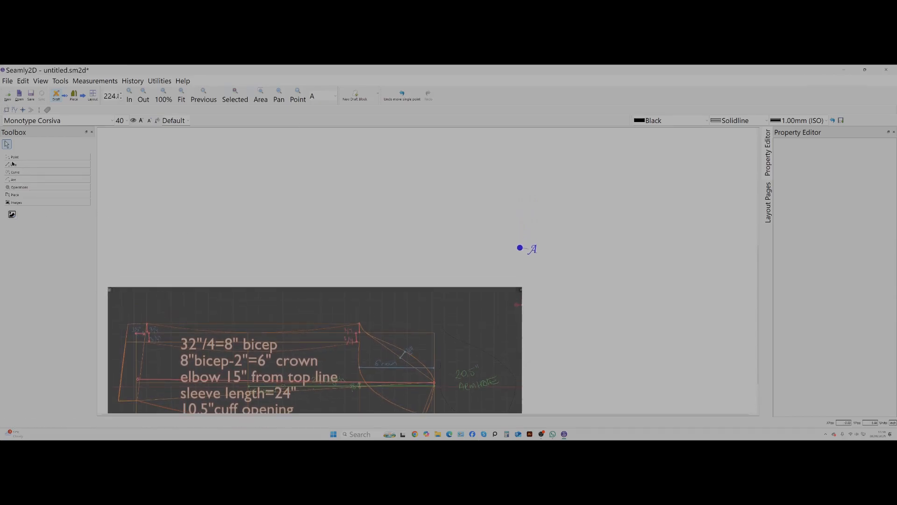
left_click(10, 157)
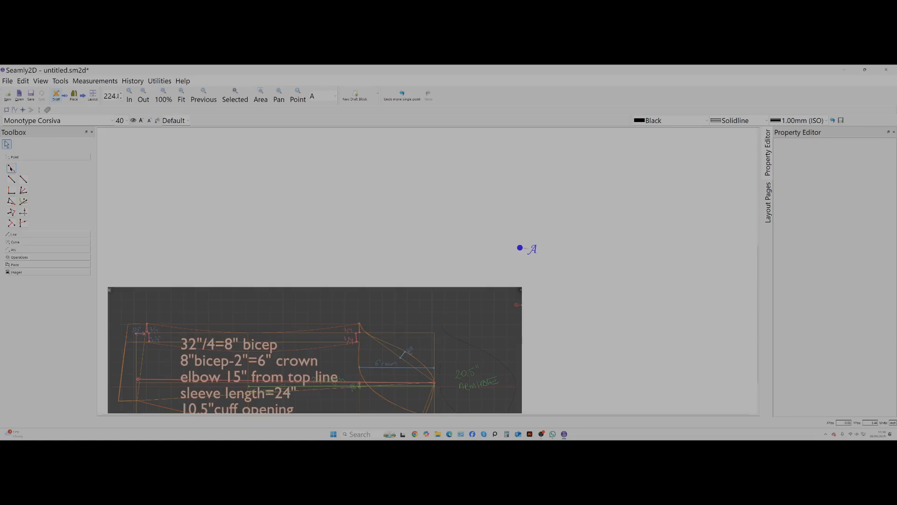
left_click(11, 169)
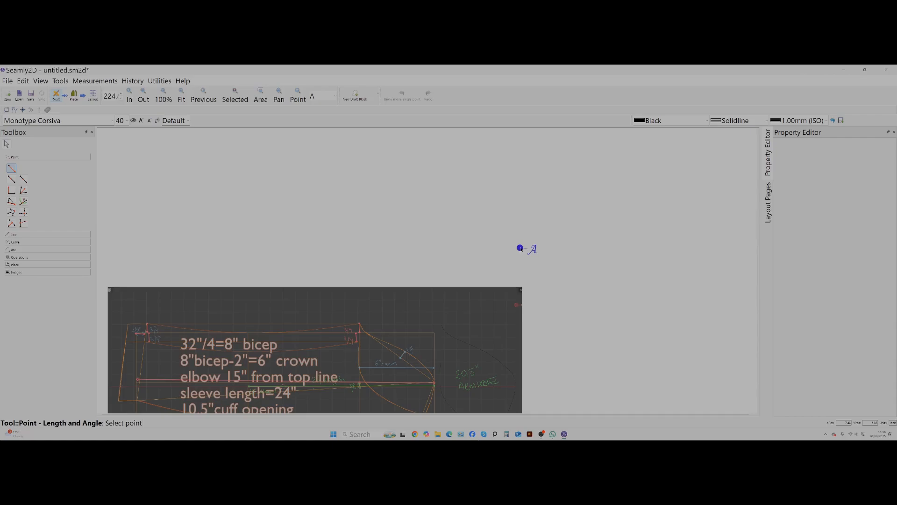
left_click(520, 248)
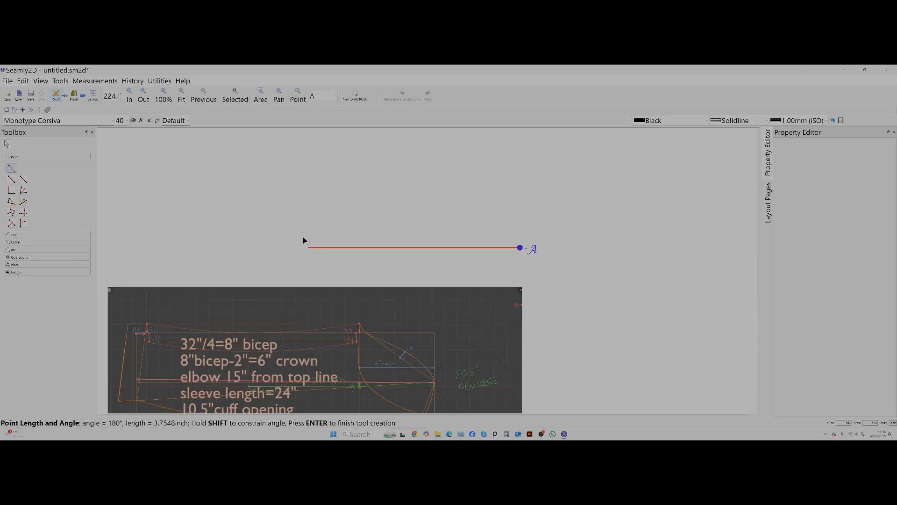
left_click(209, 248)
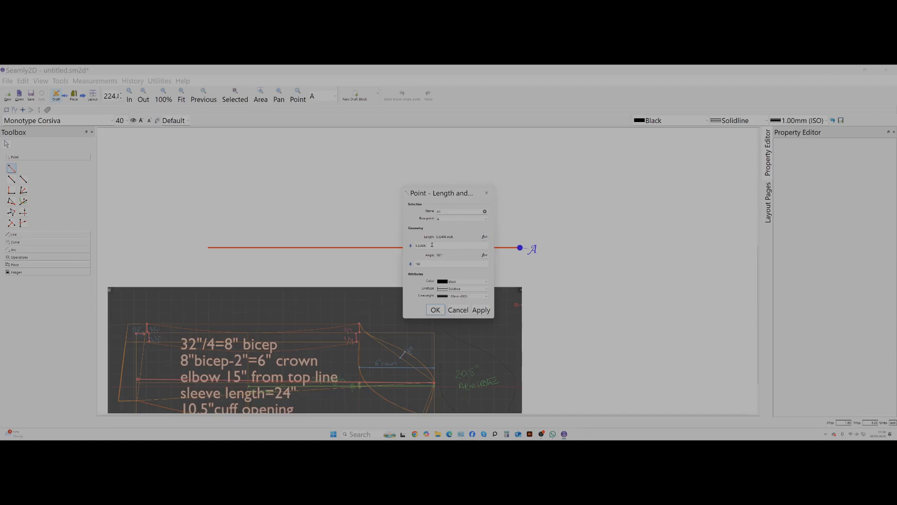
left_click_drag(432, 244, 410, 244)
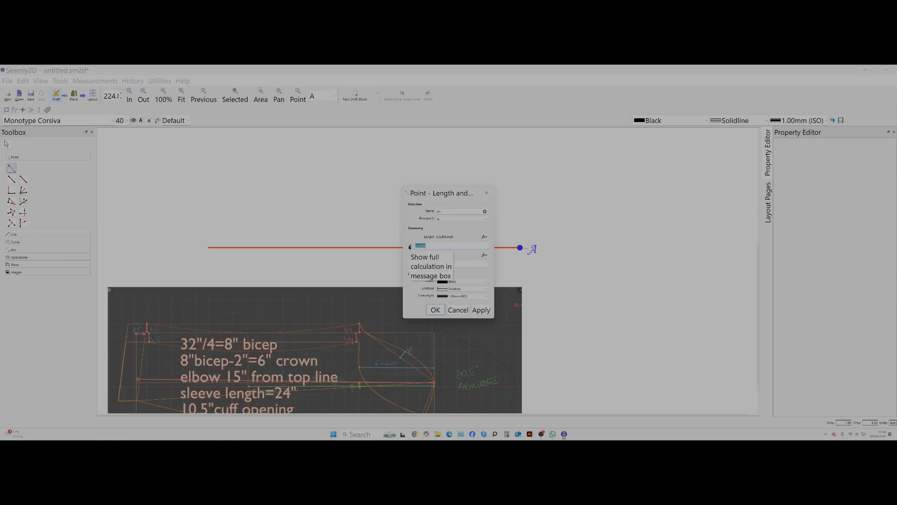
type("22")
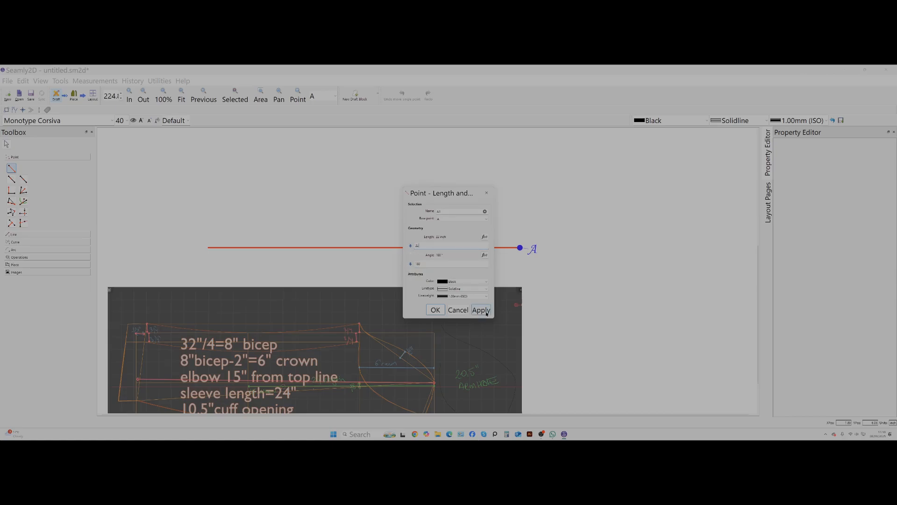
left_click(485, 311)
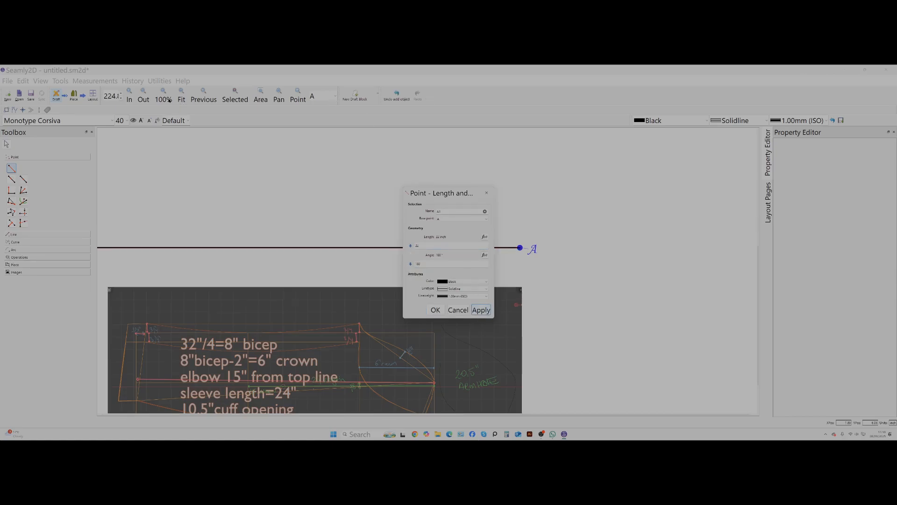
left_click(434, 310)
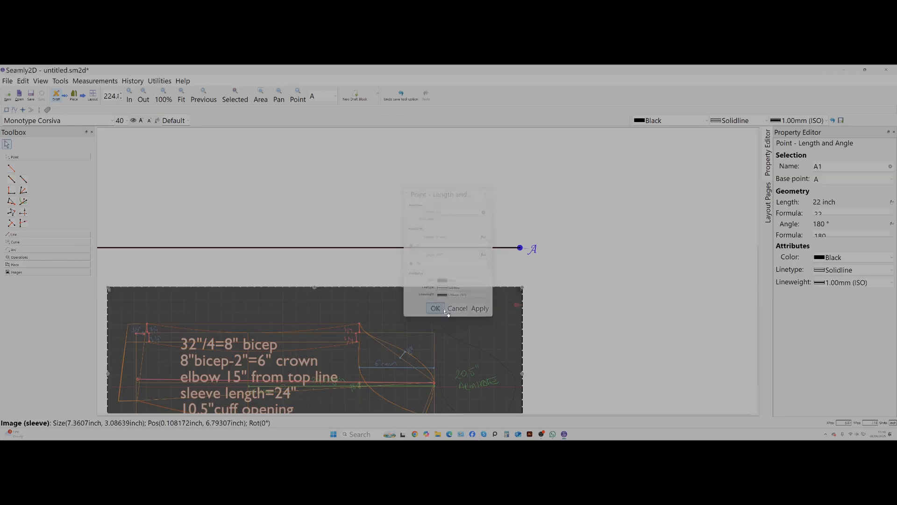
Enlarge the sleeve image to about 13.2 by 5.53 inches and position it below the 22-inch line, roughly centred.
left_click(181, 96)
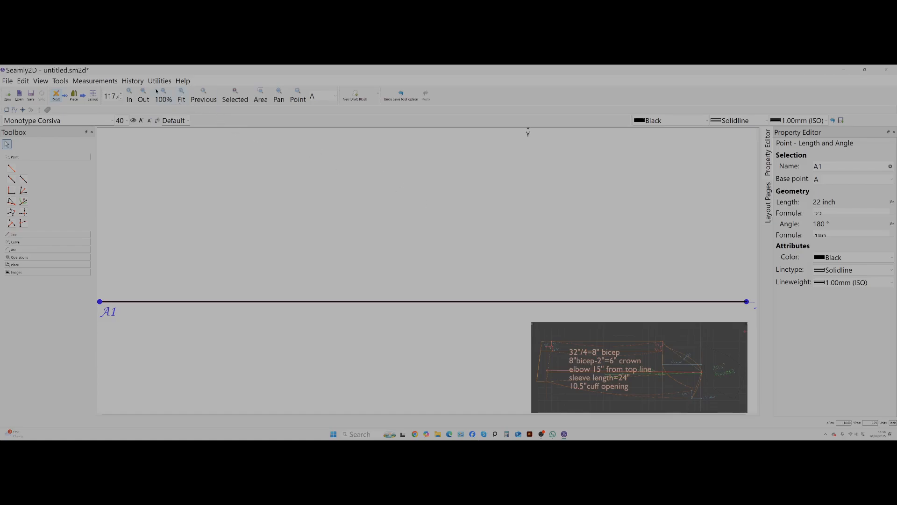
left_click(143, 95)
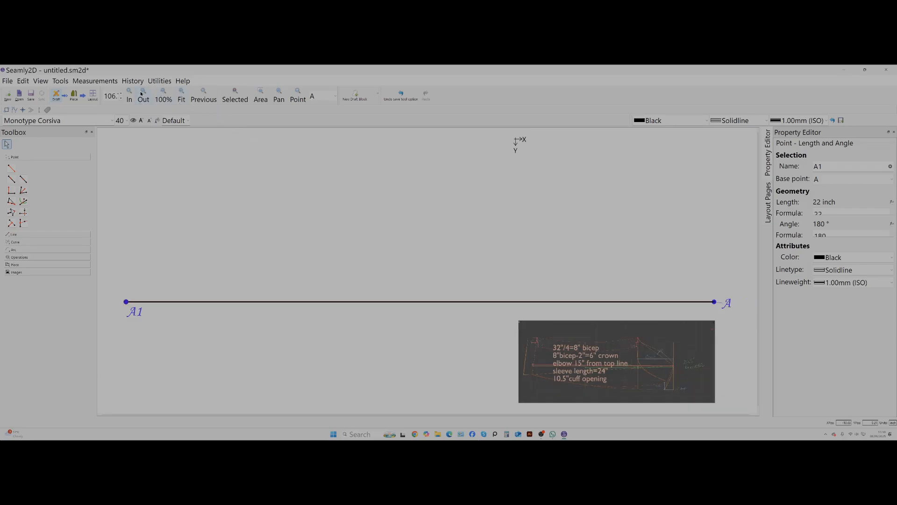
left_click(142, 95)
left_click_drag(601, 344, 436, 342)
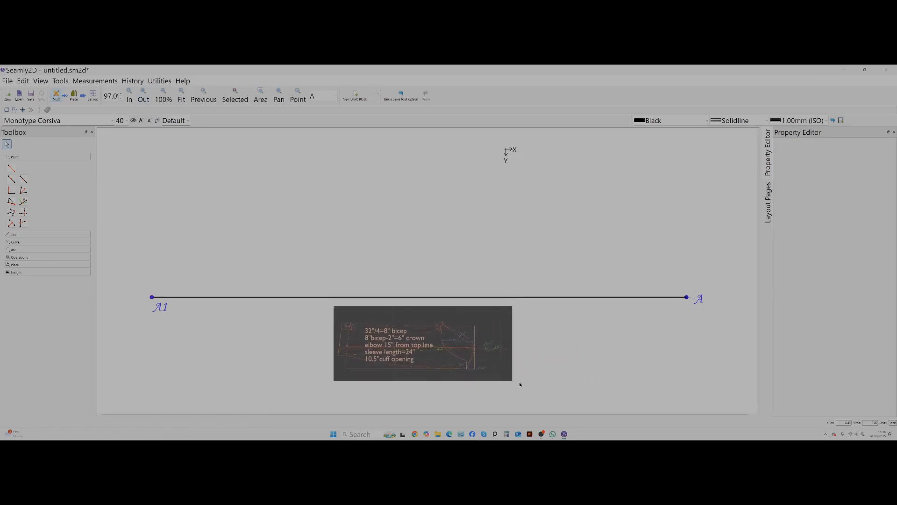
mouse_move(514, 384)
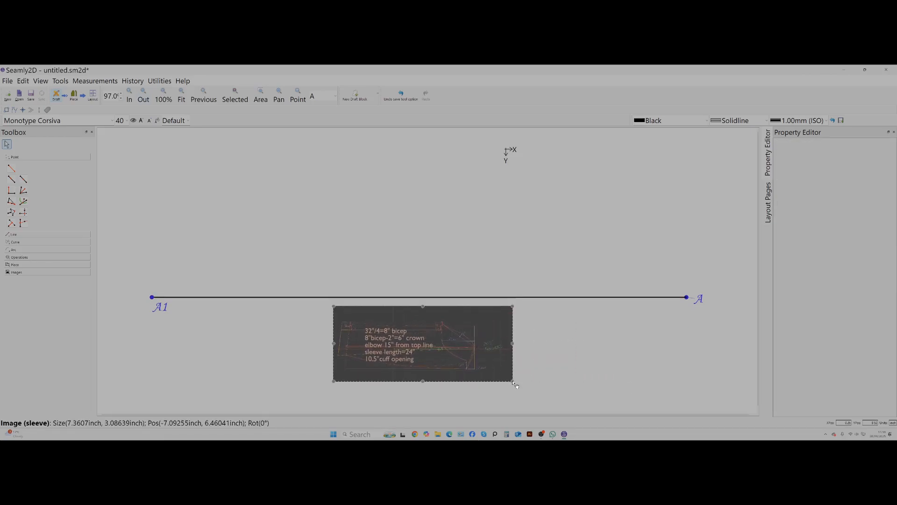
left_click_drag(515, 384, 654, 412)
left_click_drag(524, 381, 439, 381)
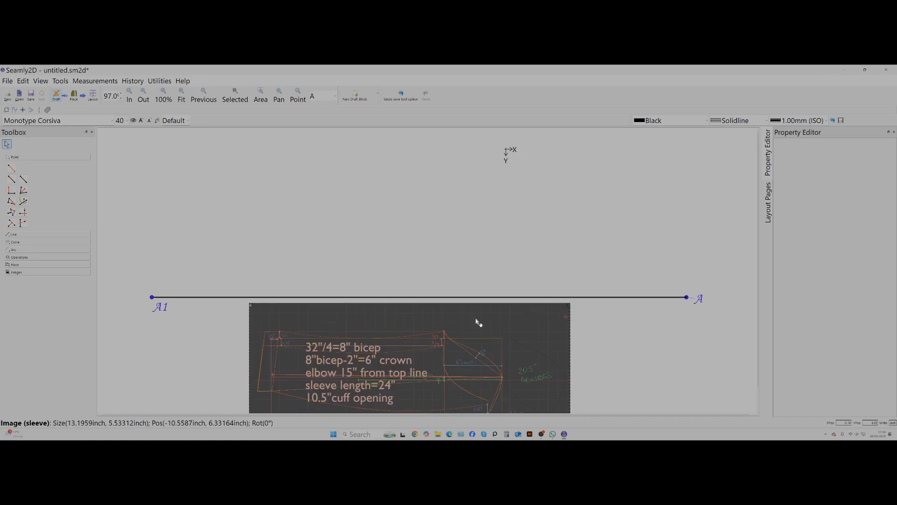
mouse_move(405, 341)
left_mouse_down()
mouse_move(413, 374)
mouse_move(413, 355)
left_mouse_up()
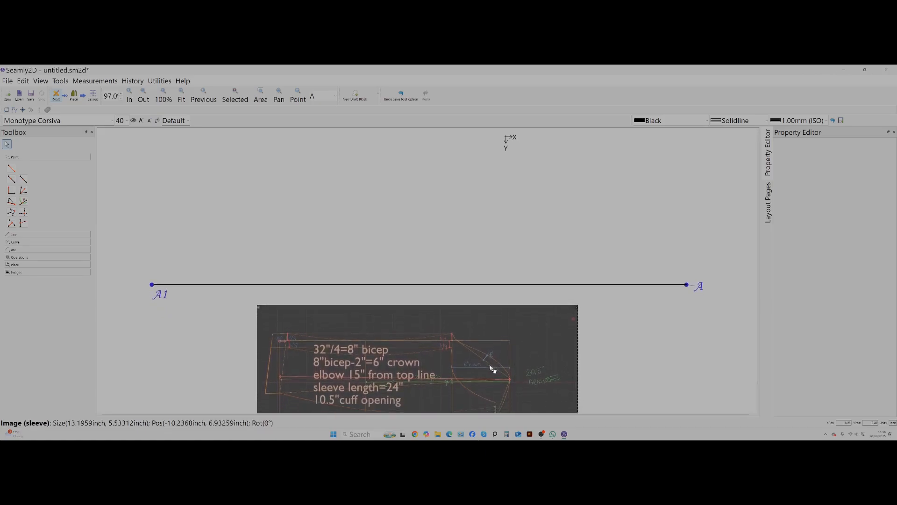
Shift the sleeve image slightly down and left, and add a Point On Line 6 inches from A toward A1.
left_click_drag(472, 362, 461, 392)
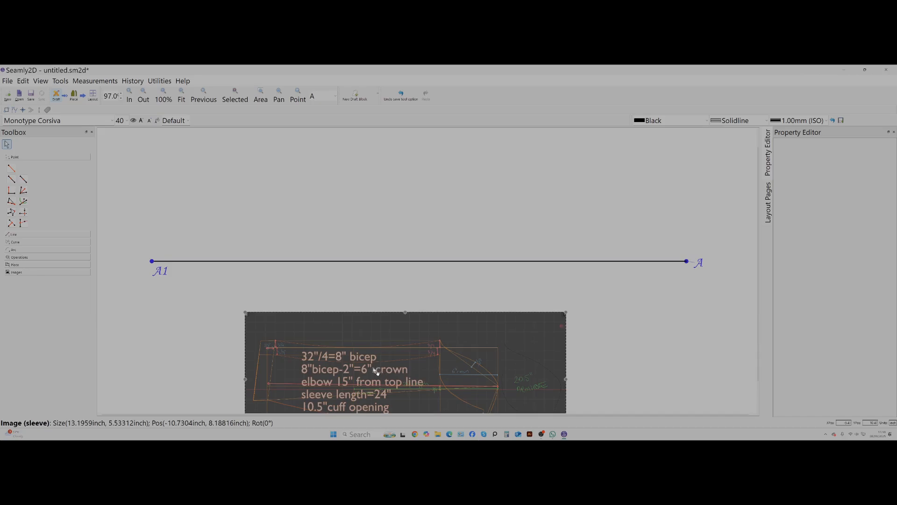
left_click(12, 179)
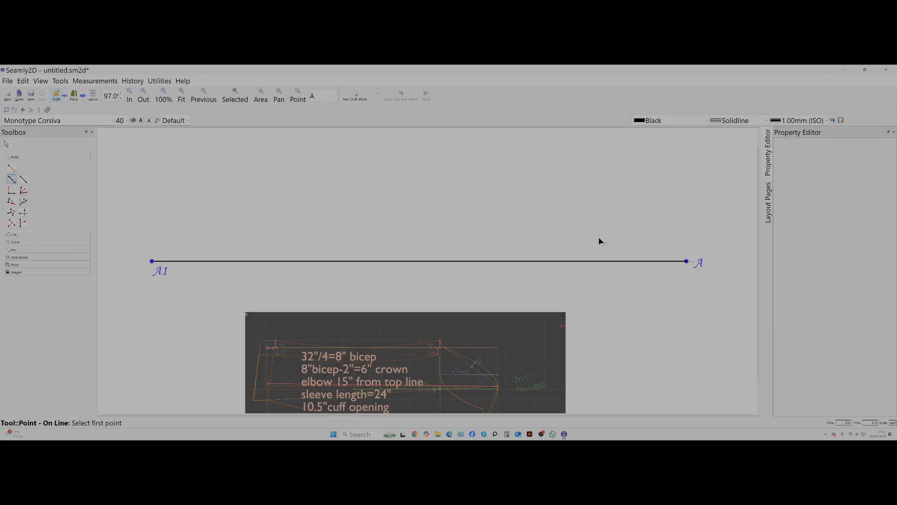
left_click(686, 261)
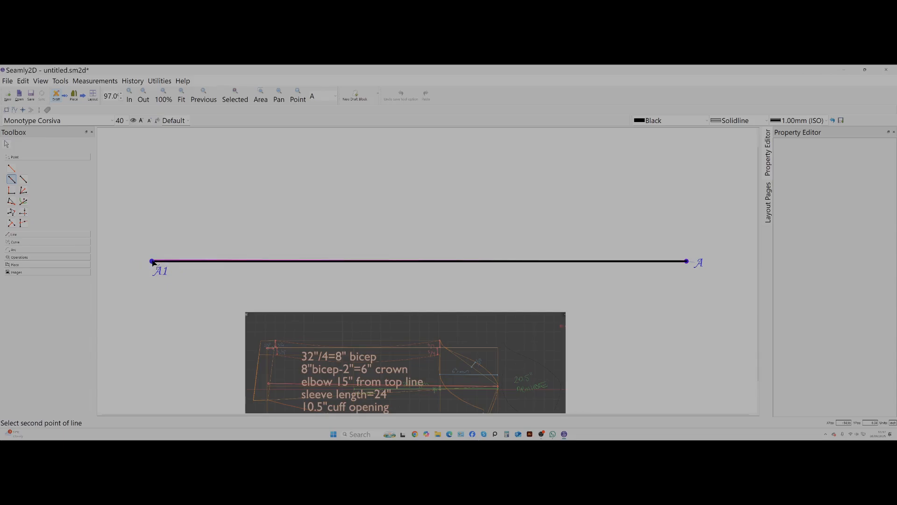
left_click(152, 261)
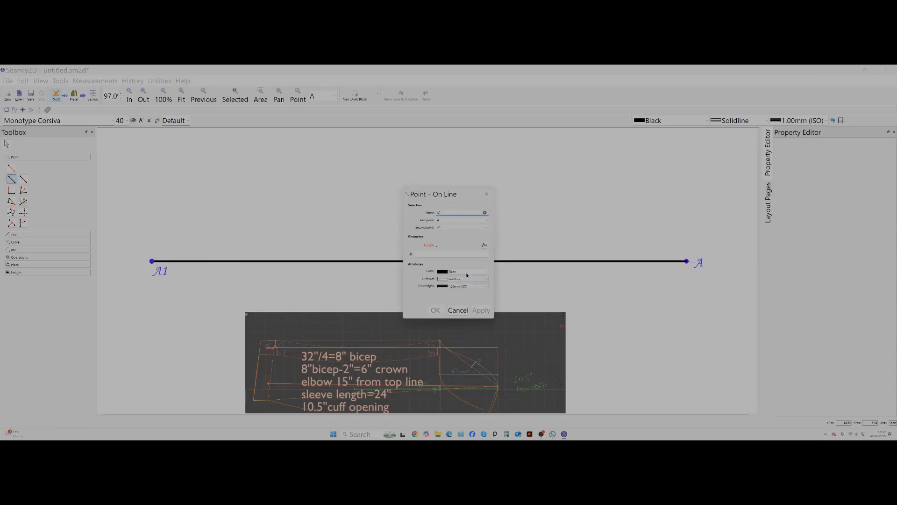
left_click(442, 254)
left_click(483, 310)
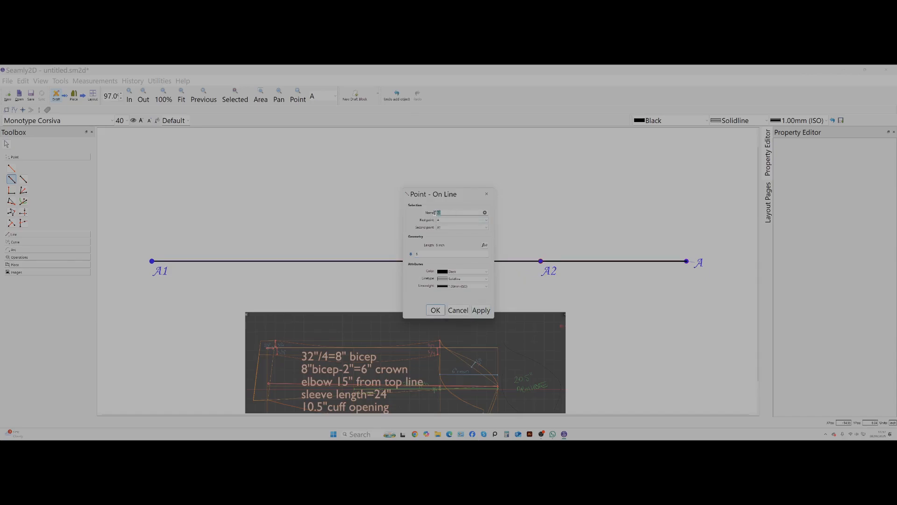
Rename the new point on line A–A1 as crwn and accept it.
double_click(437, 213)
key("BackSpace")
left_click(479, 310)
left_click(436, 311)
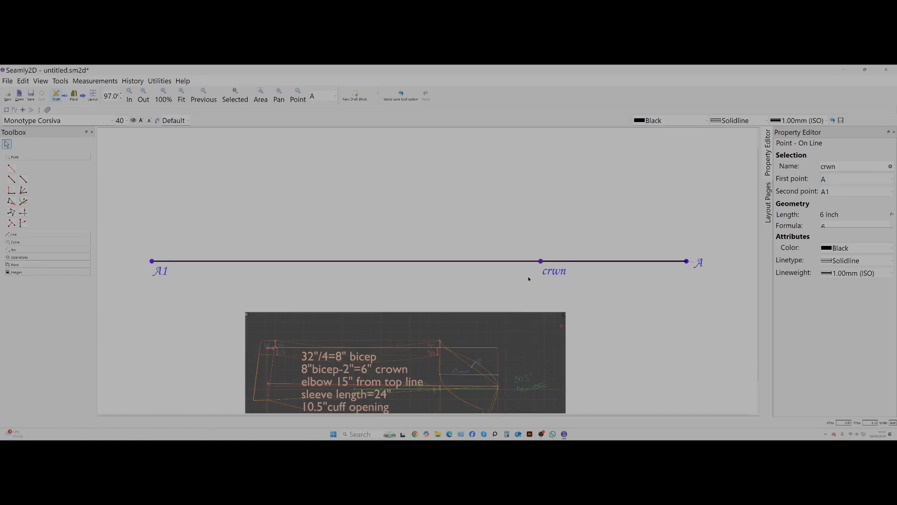
Move the sleeve image left and further down, leaving clear space below the crwn point.
left_click_drag(487, 341, 420, 314)
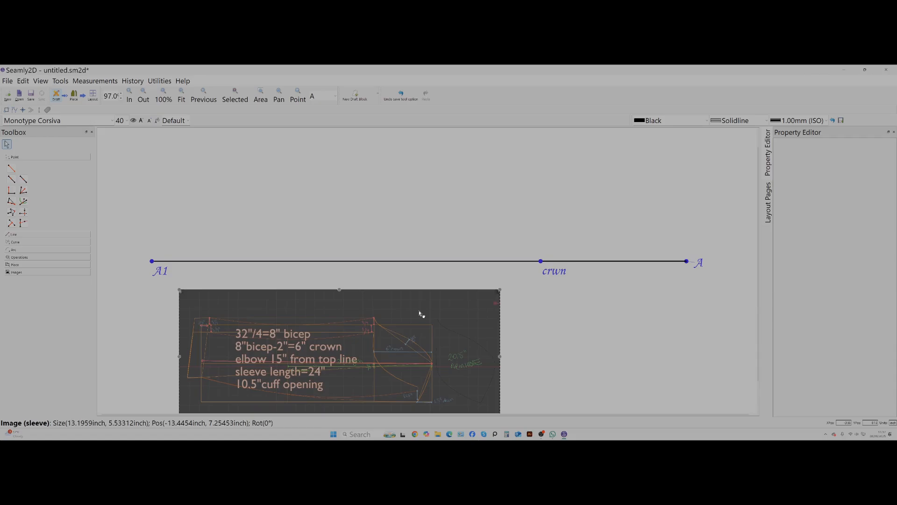
left_click(629, 294)
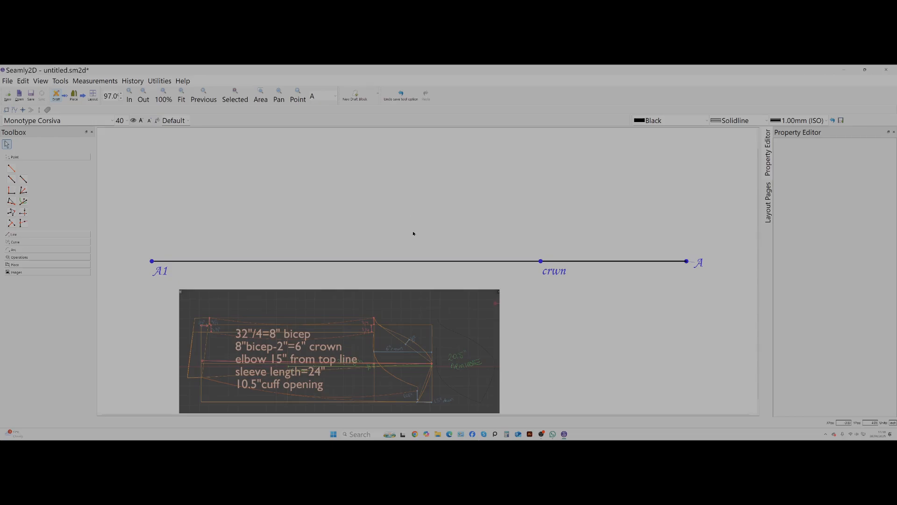
left_click_drag(374, 345, 373, 395)
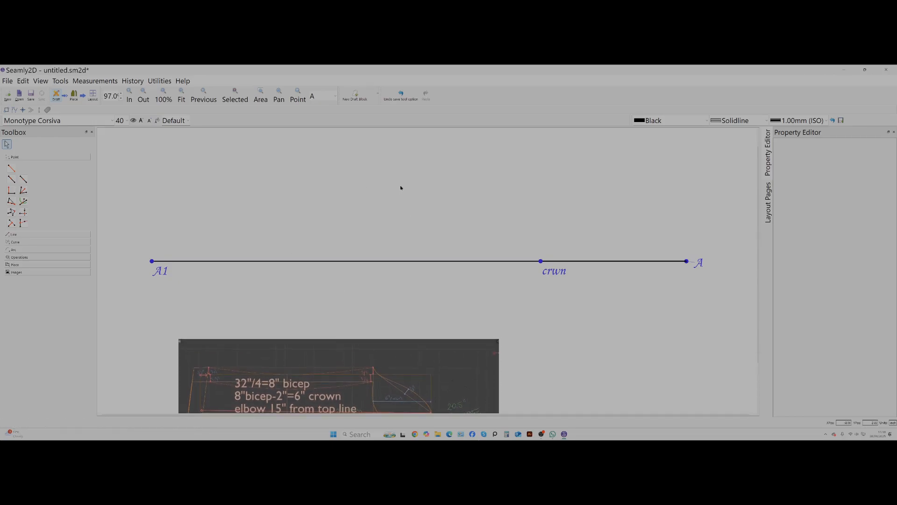
Add a Point On Perpendicular above crwn, using crwn and A as the line points and 8/2 as the length.
left_click(11, 190)
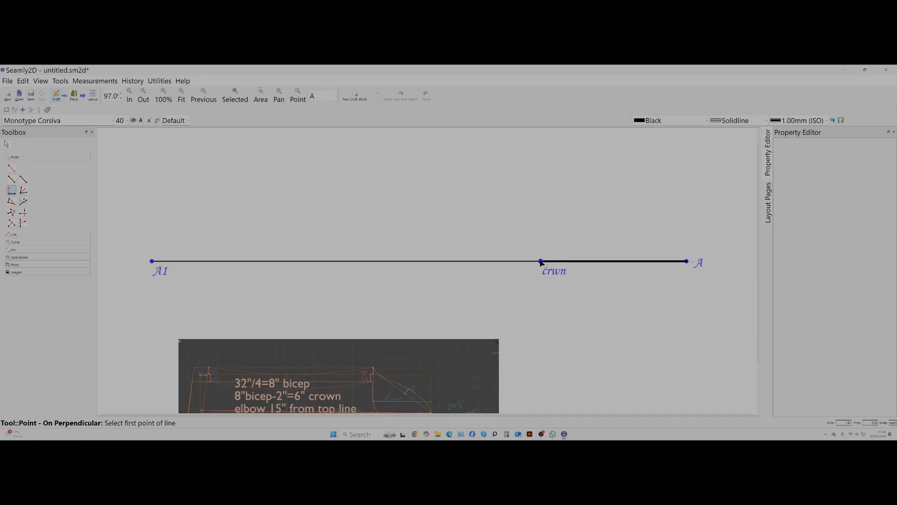
left_click(541, 261)
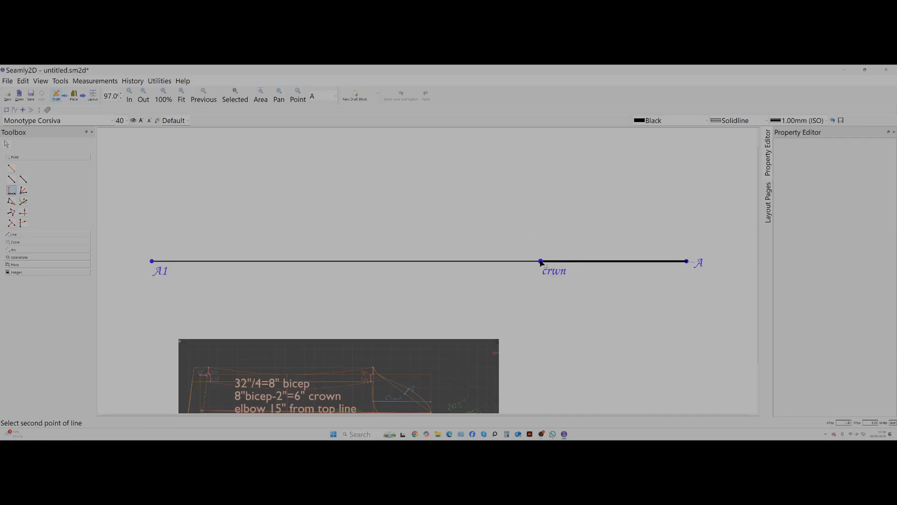
left_click(687, 262)
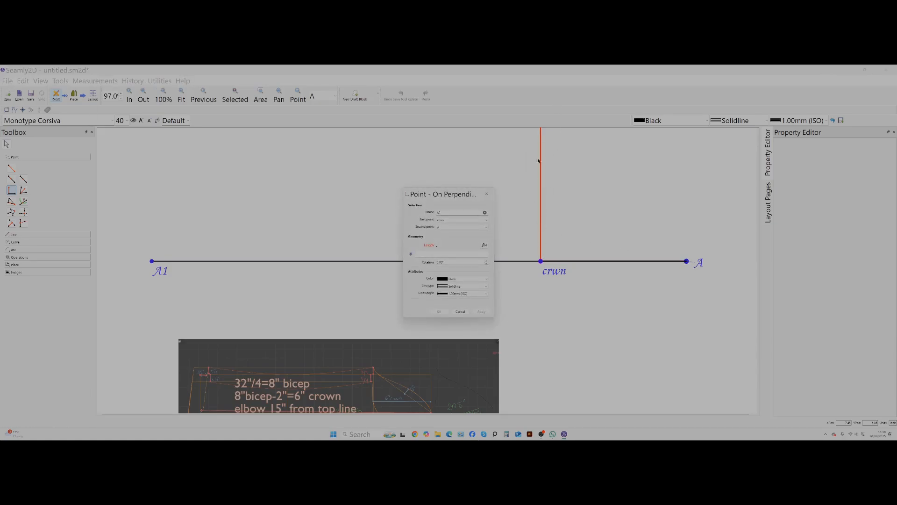
left_click_drag(445, 199, 354, 201)
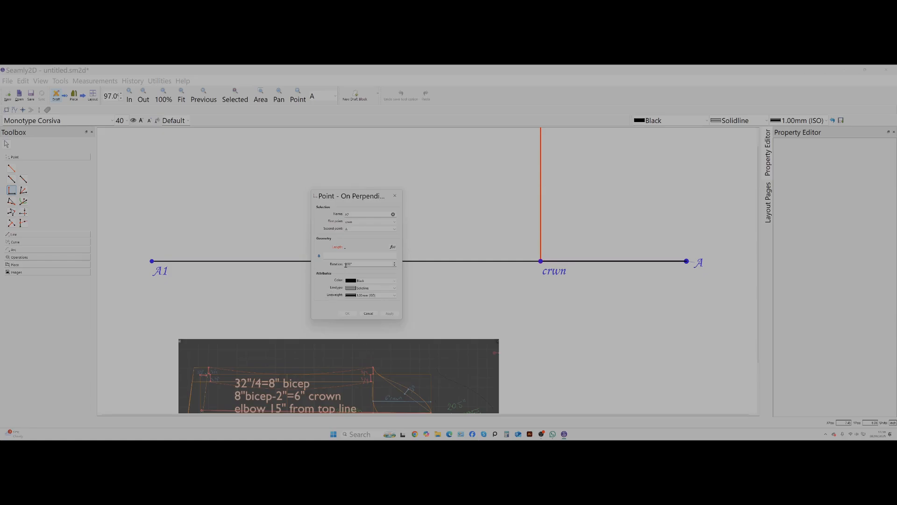
left_click(346, 253)
type("0/")
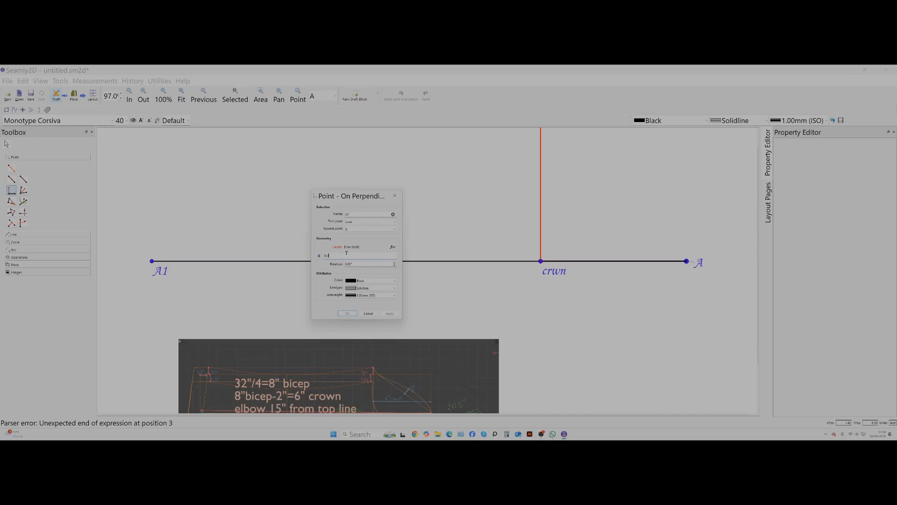
type("2")
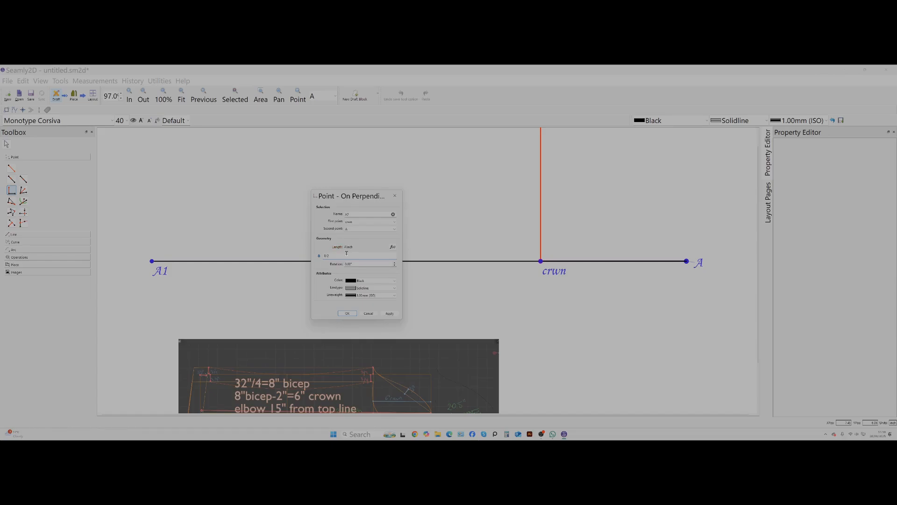
left_click(389, 313)
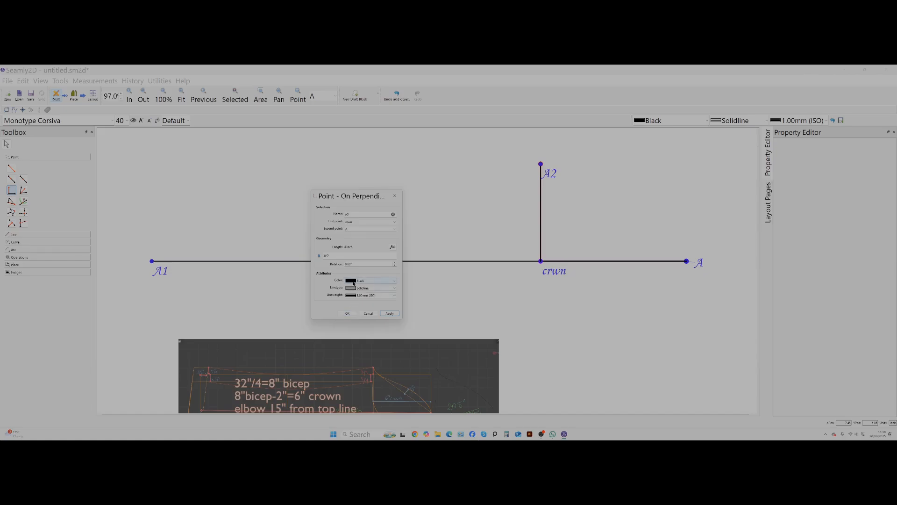
Try Lime as the colour of the perpendicular line above crwn.
left_click(354, 281)
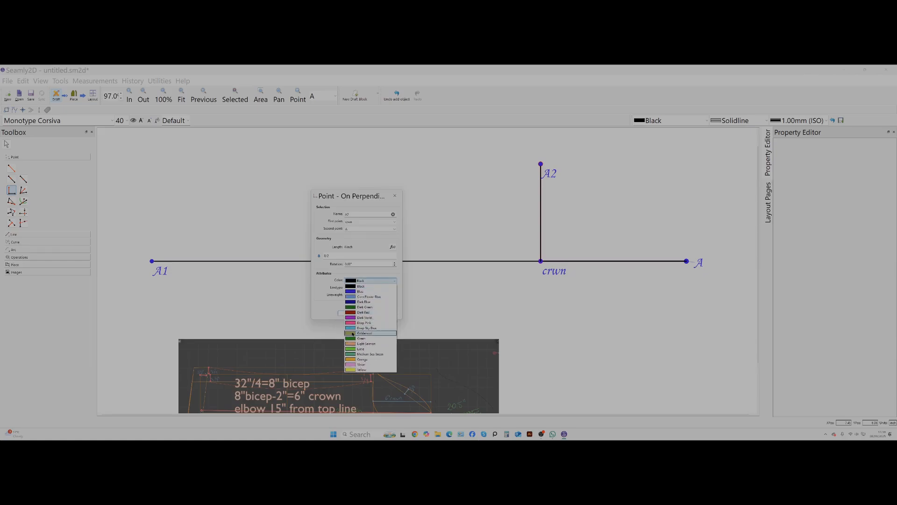
left_click(360, 348)
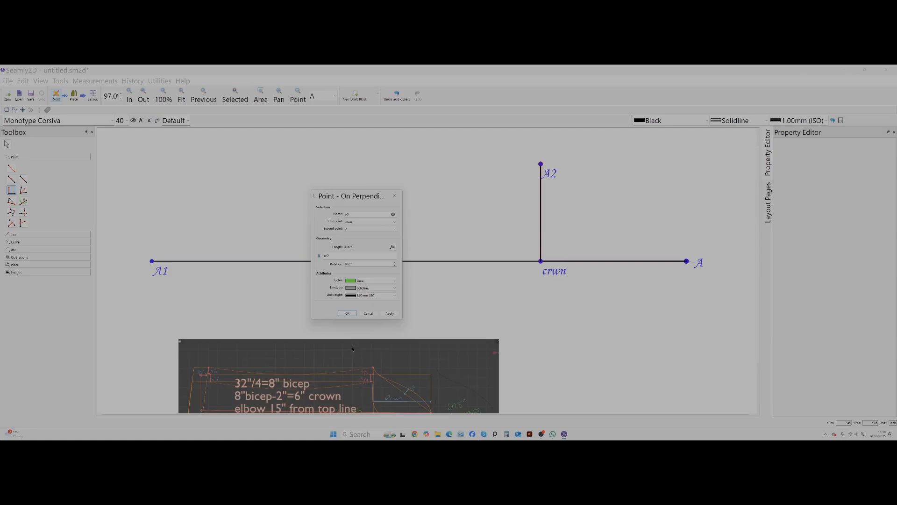
left_click(389, 314)
Set the perpendicular line's colour to Deep Pink with a solid line and accept the point.
left_click(354, 281)
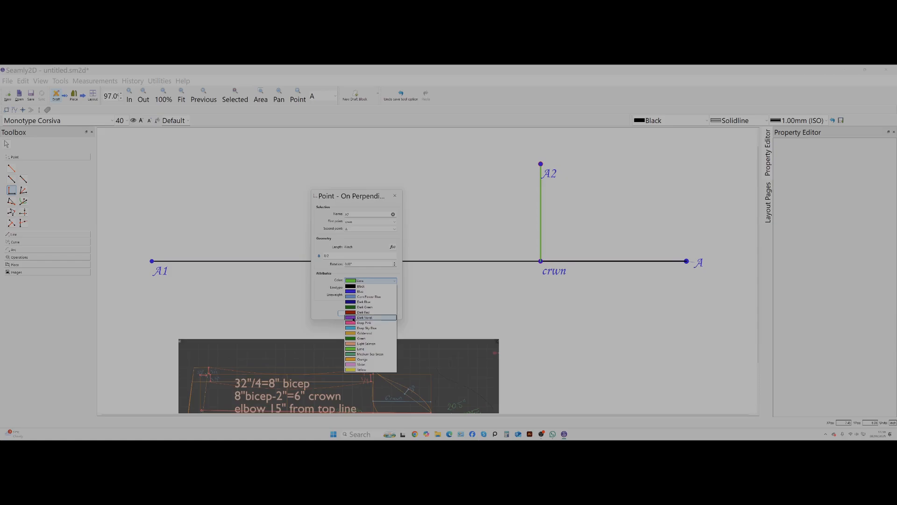
left_click(354, 323)
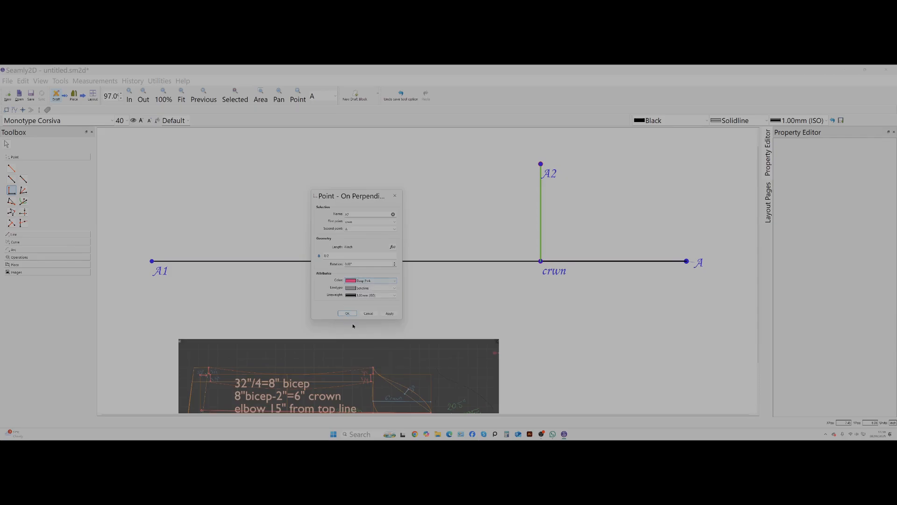
left_click(395, 314)
left_click(351, 288)
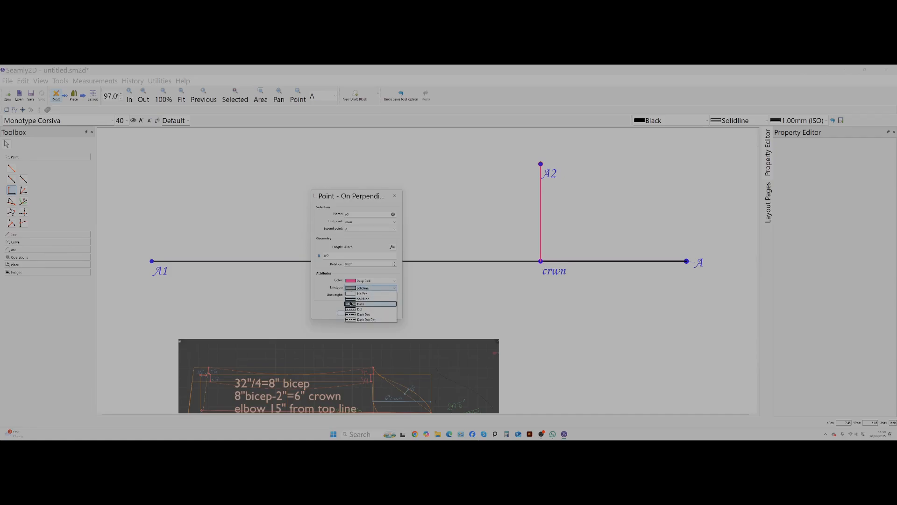
left_click(325, 312)
left_click(347, 313)
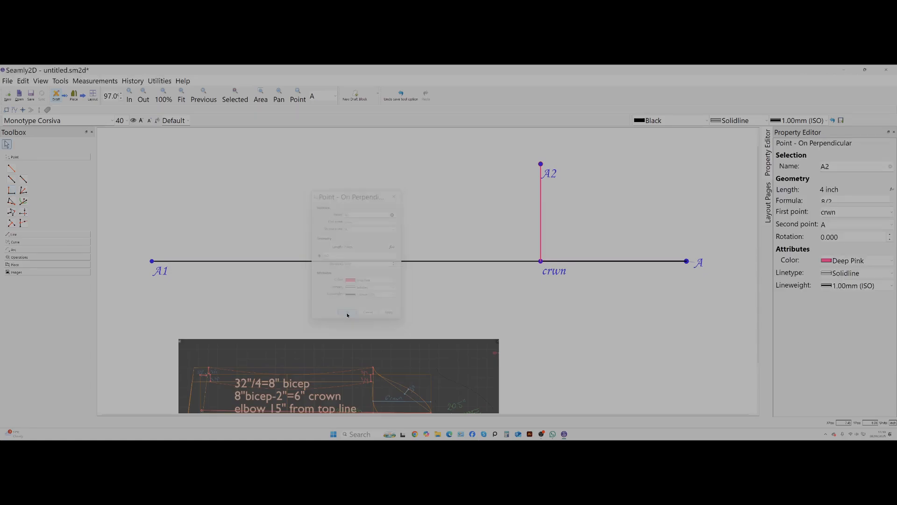
left_click(644, 213)
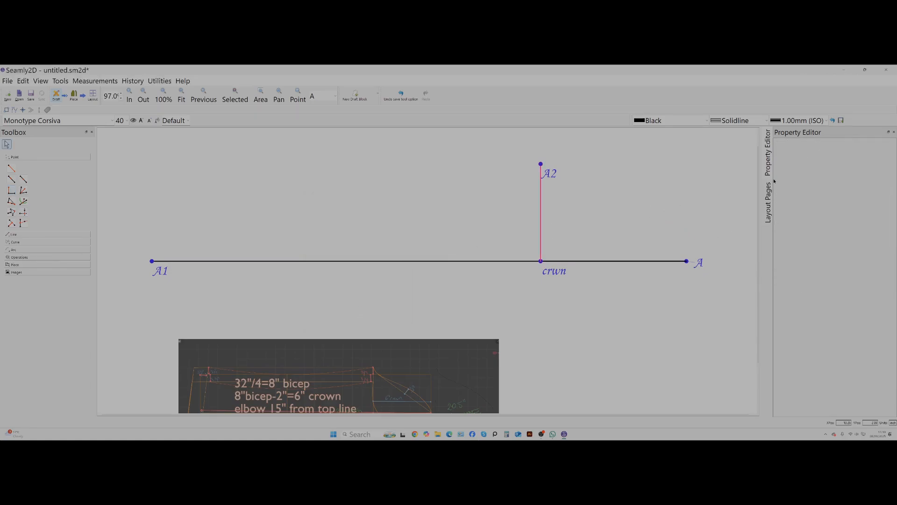
Add a Point On Line 8 inches from A2 through crwn, with a solid black line.
scroll(545, 191, "down", 1)
scroll(545, 190, "up", 1)
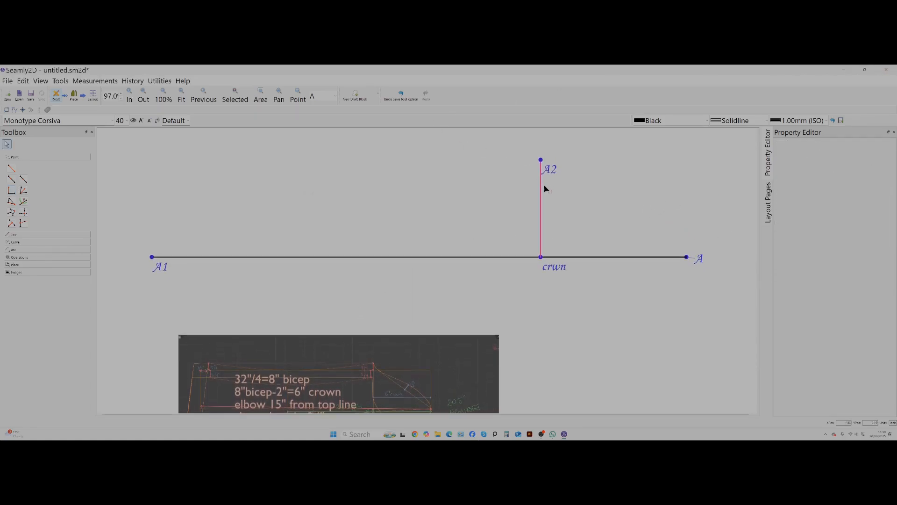
left_click(541, 160)
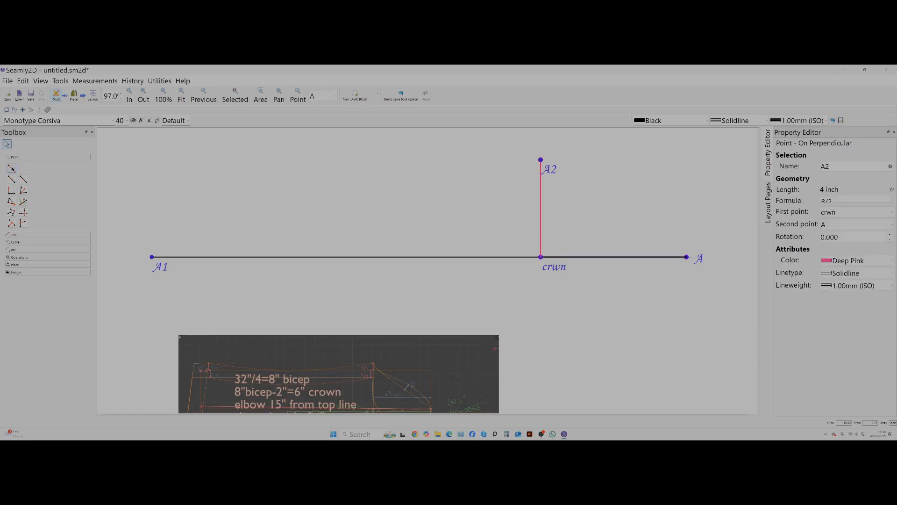
left_click(11, 179)
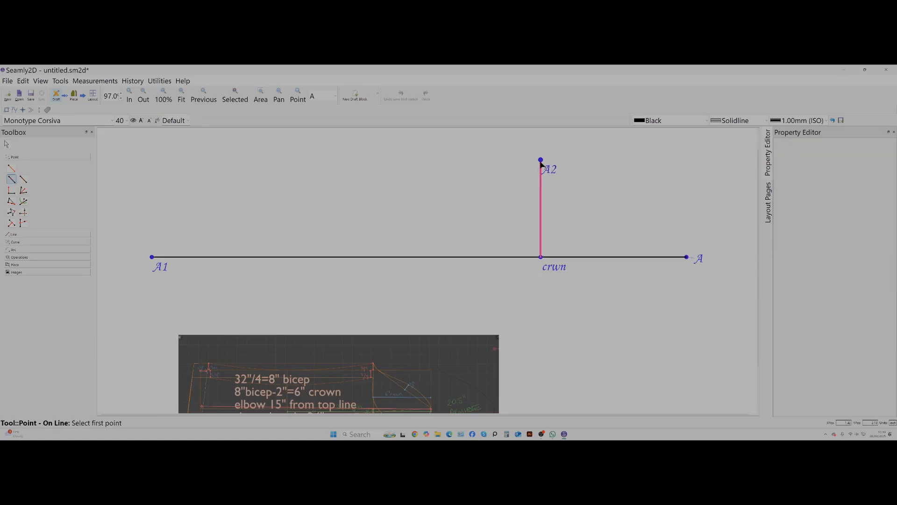
left_click(541, 160)
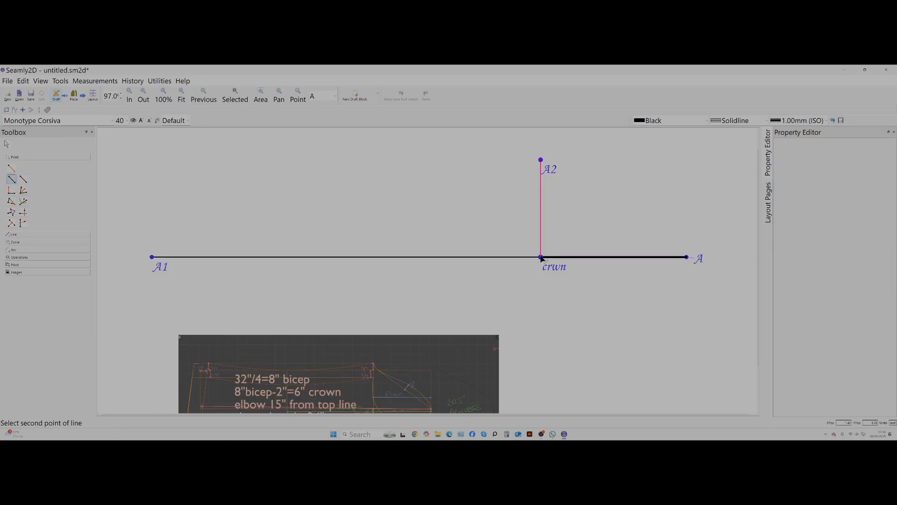
left_click(541, 257)
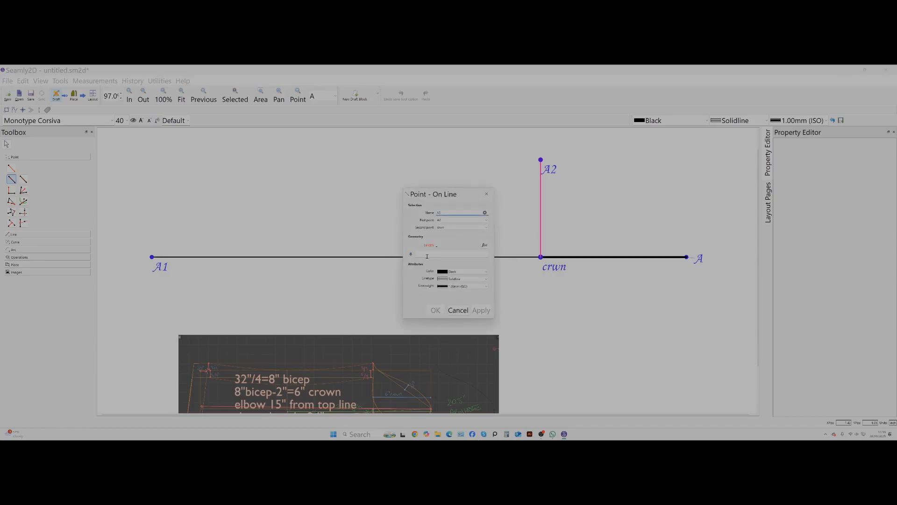
left_click(427, 256)
type("8")
left_click(483, 311)
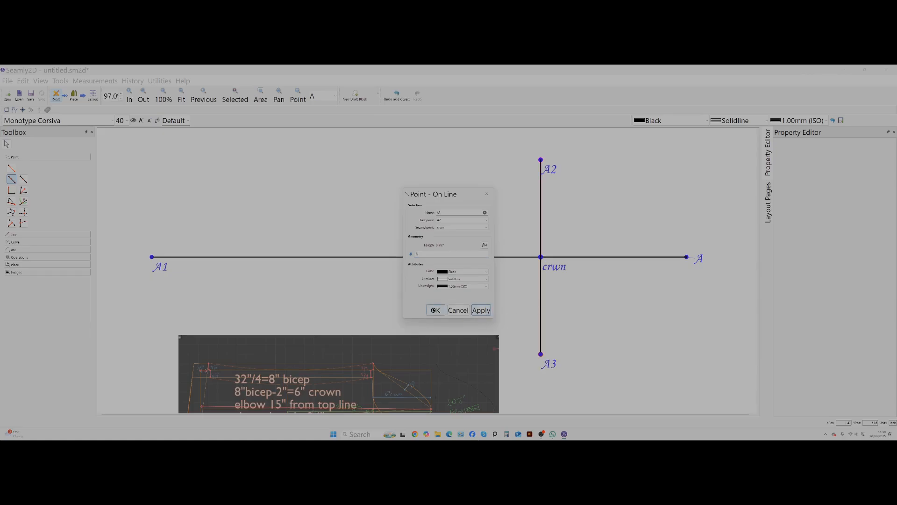
left_click(435, 310)
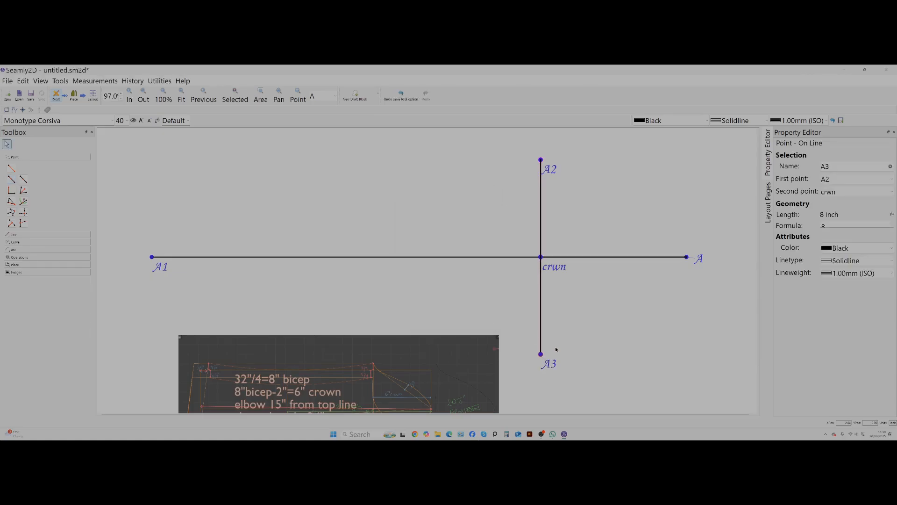
left_click(554, 267)
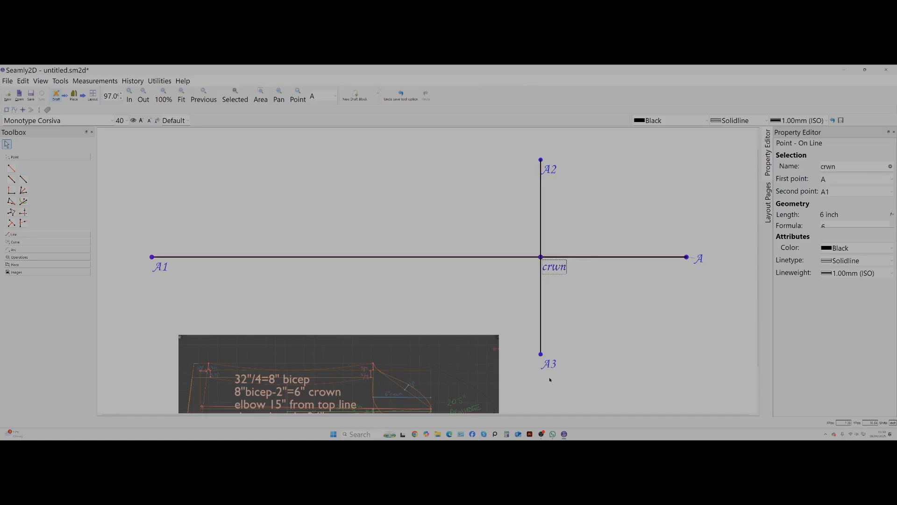
left_click(549, 364)
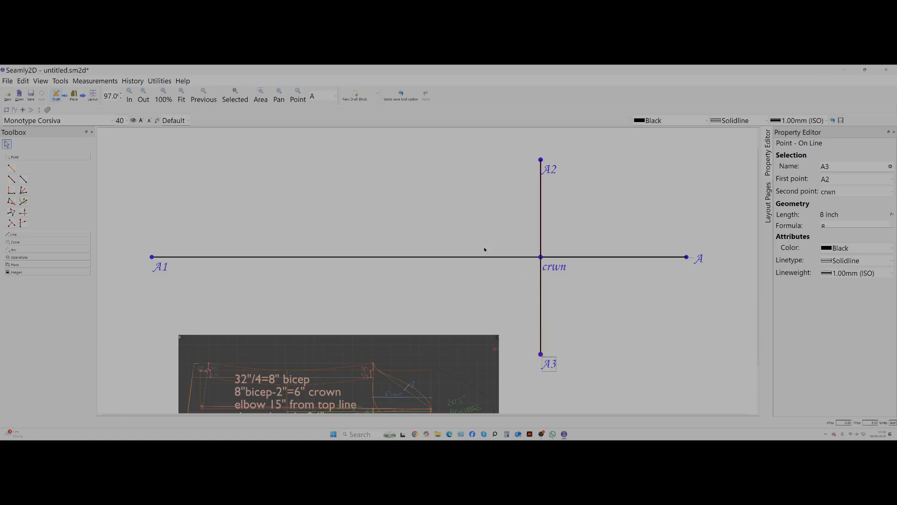
Try a Point Length and Angle straight below A1 at 270° with the length 10.5/4, and undo it.
left_click(11, 191)
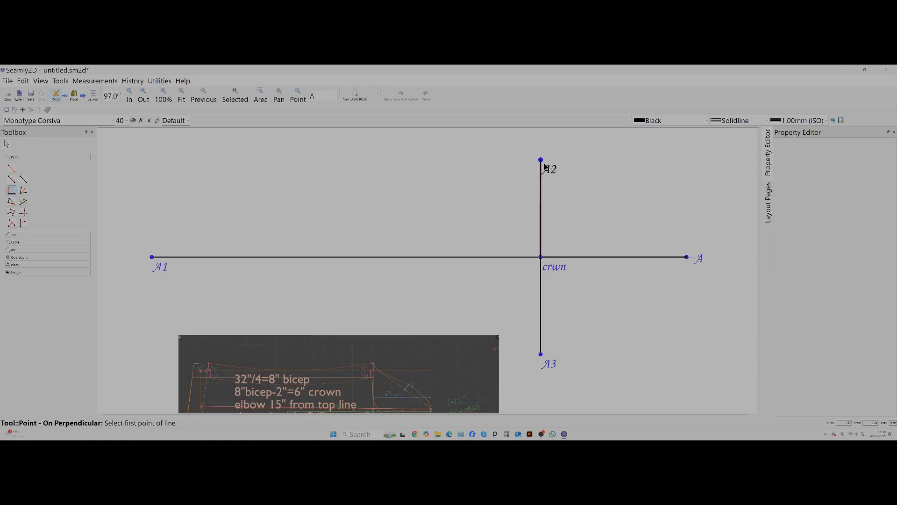
left_click(12, 168)
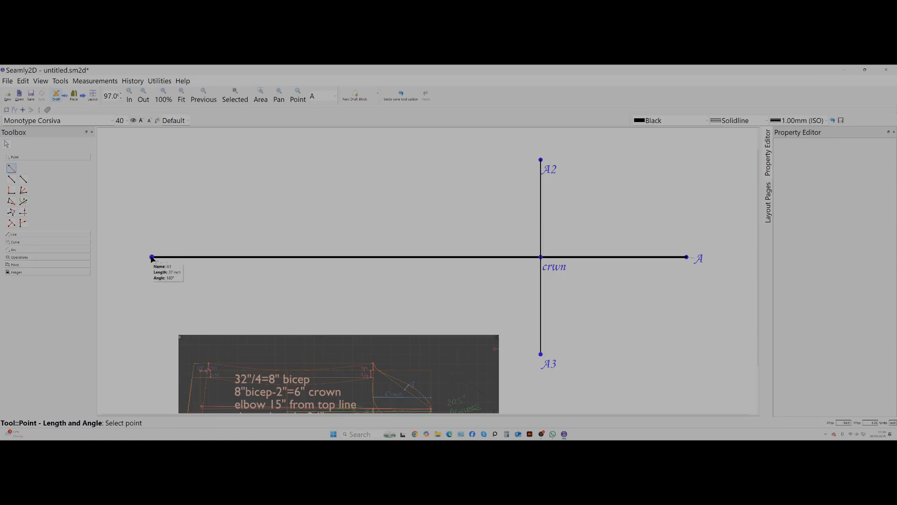
left_click(152, 258)
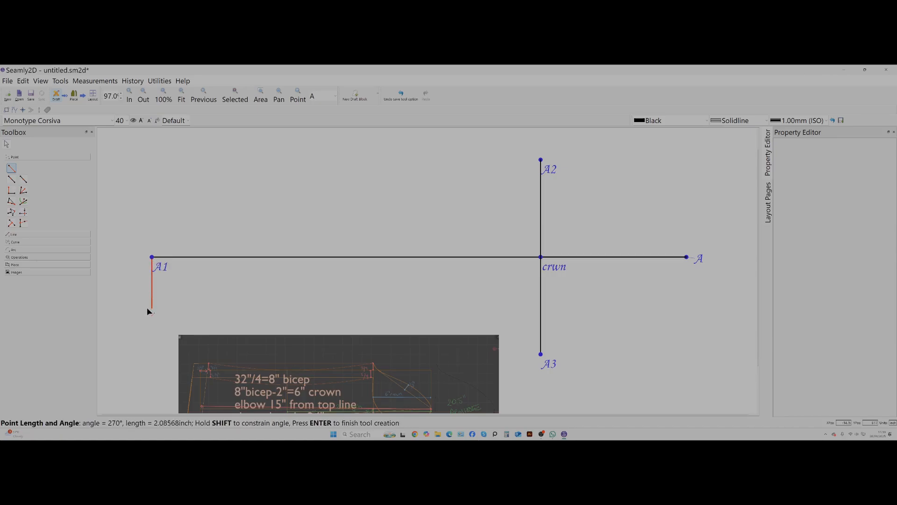
left_click(148, 331)
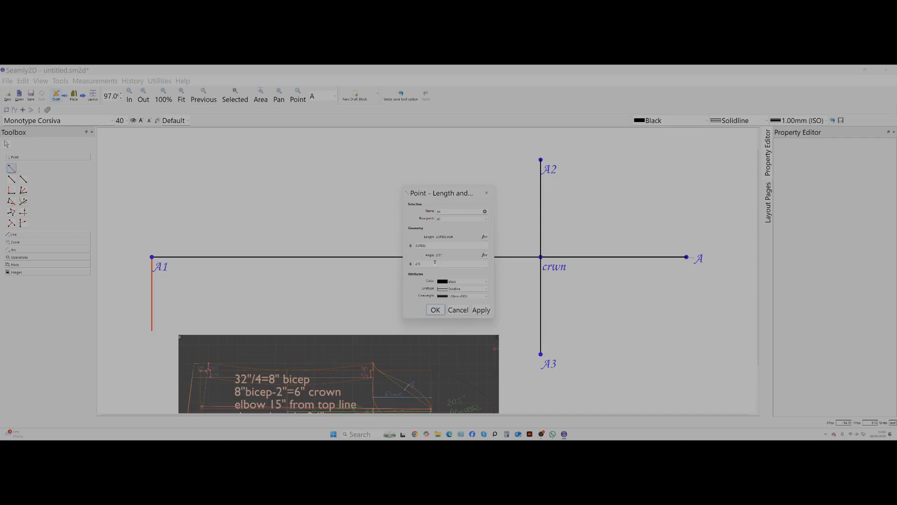
left_click_drag(434, 244, 405, 248)
key("BackSpace")
type("10.5/")
left_click_drag(418, 244, 406, 249)
type("10.5/4")
left_click(481, 310)
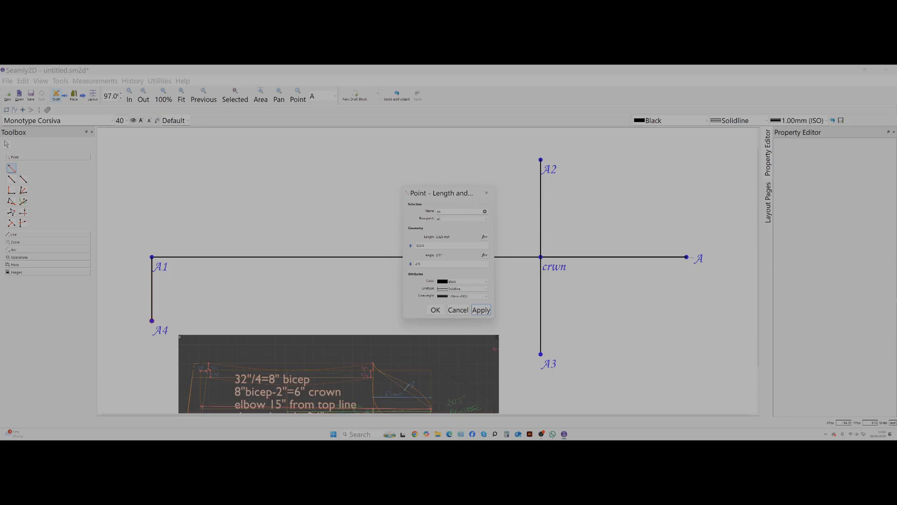
left_click(456, 310)
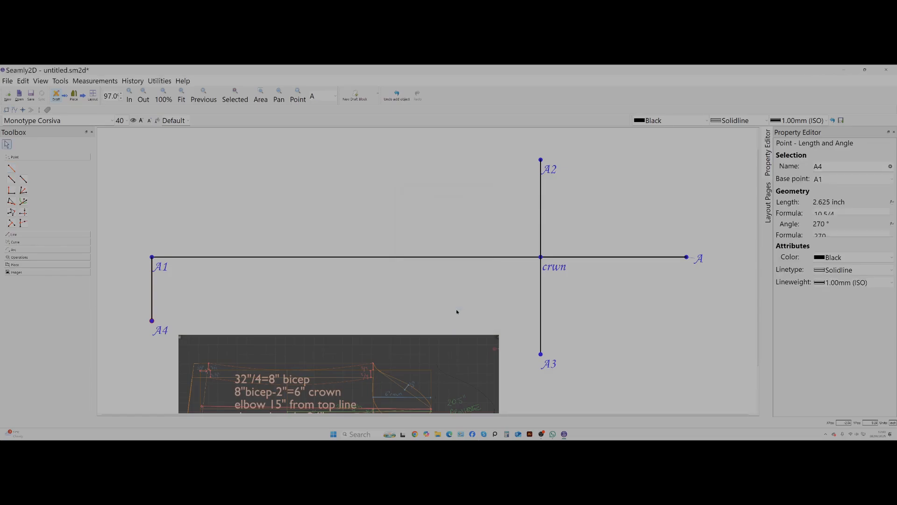
key("ctrl+z")
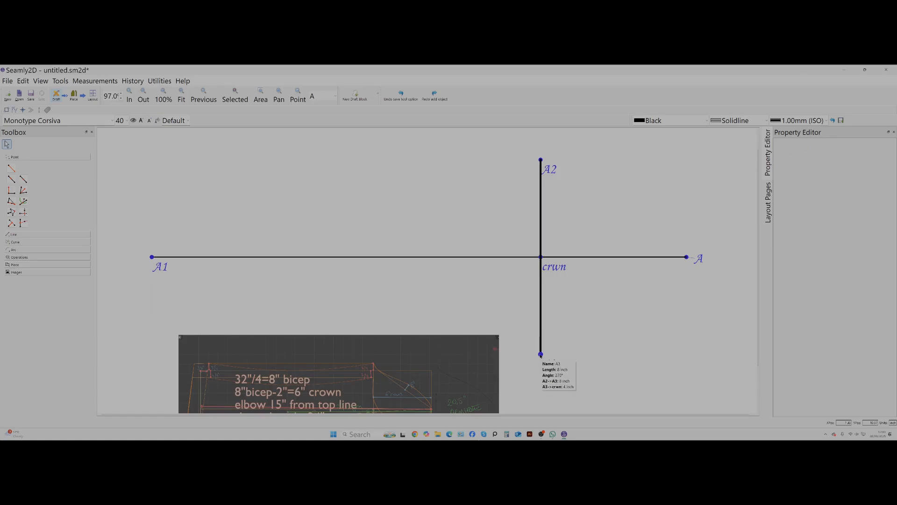
Shift the sleeve image slightly left and add a Point On Line 3/8 inch from crwn towards A3.
left_click_drag(375, 364, 348, 362)
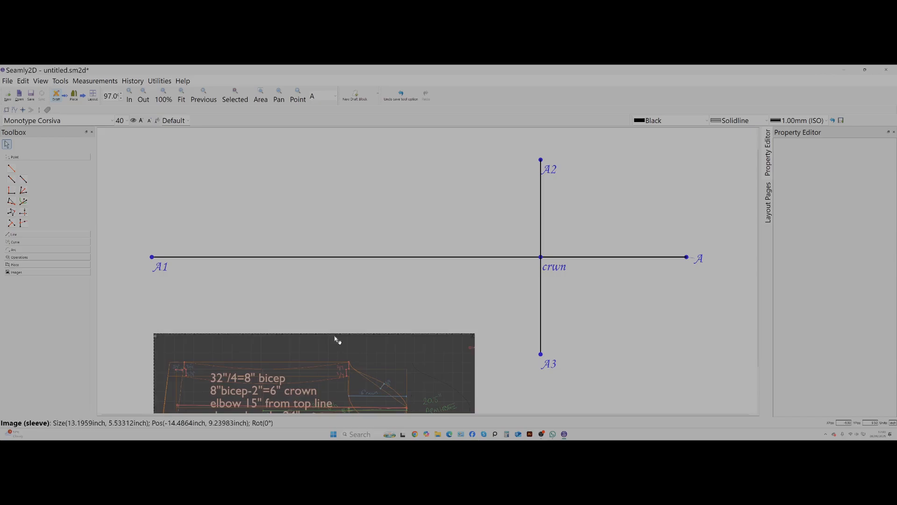
left_click(11, 179)
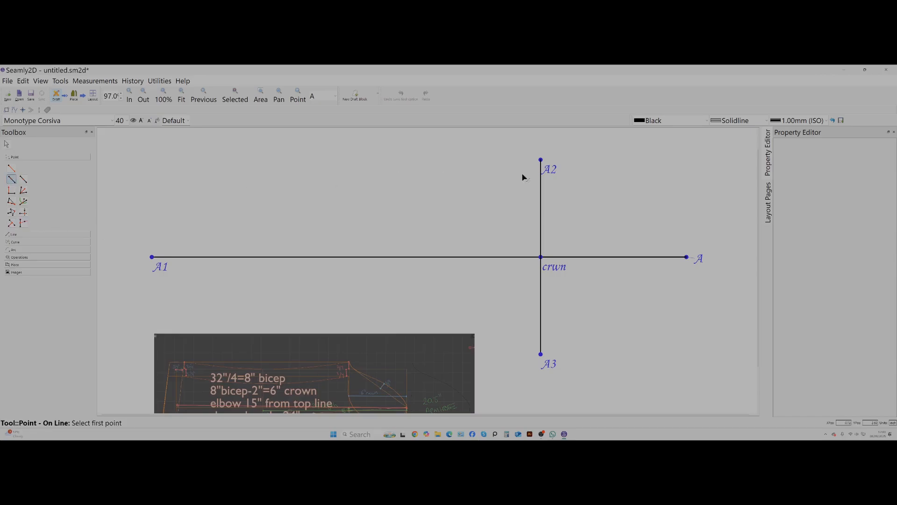
left_click(541, 258)
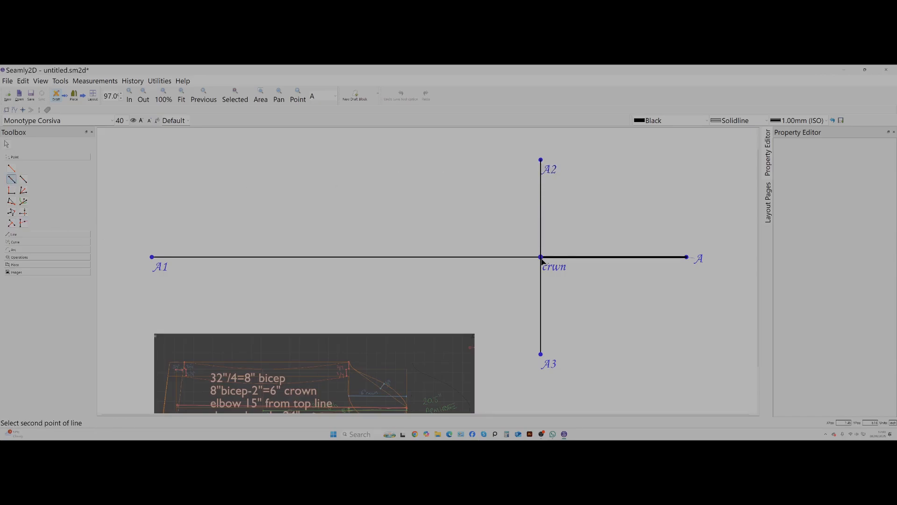
left_click(540, 354)
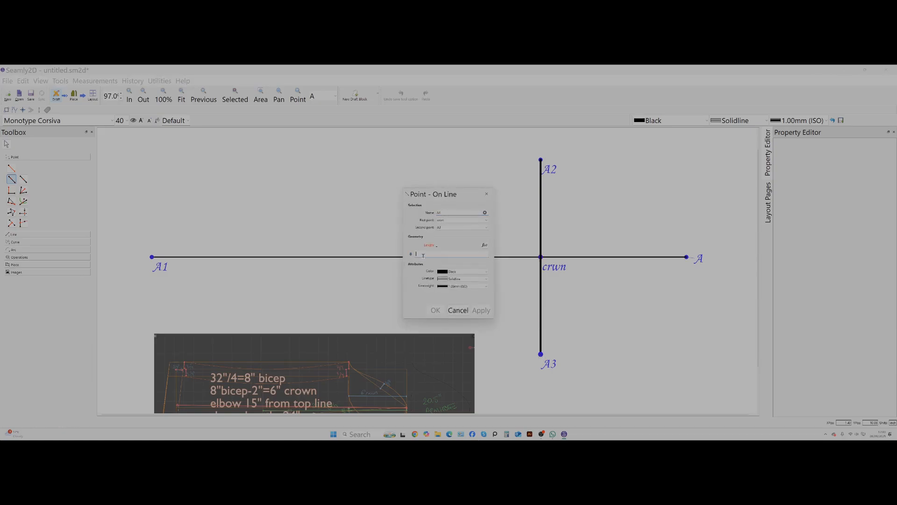
left_click(423, 255)
type("3/")
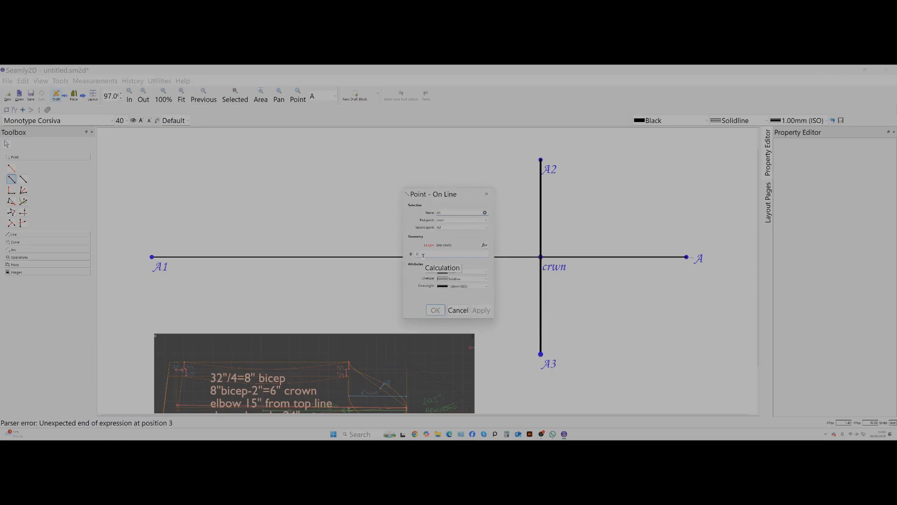
type("8")
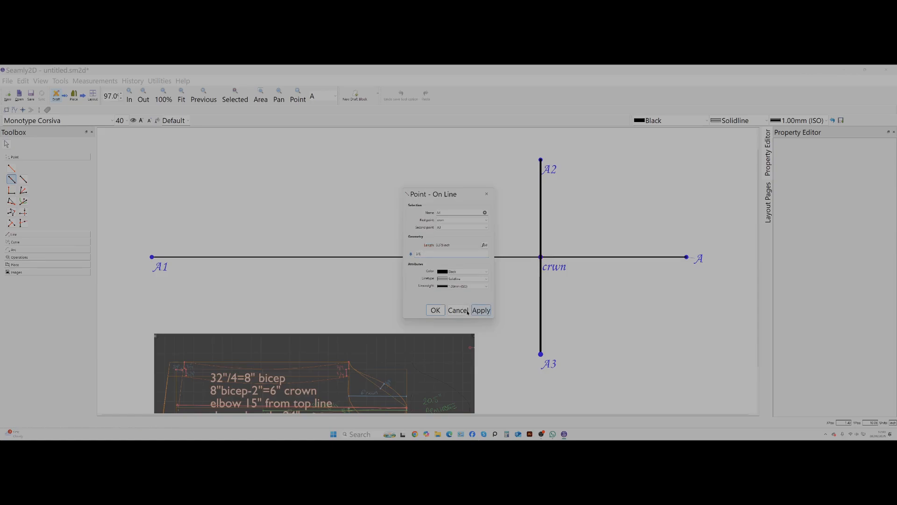
left_click(481, 310)
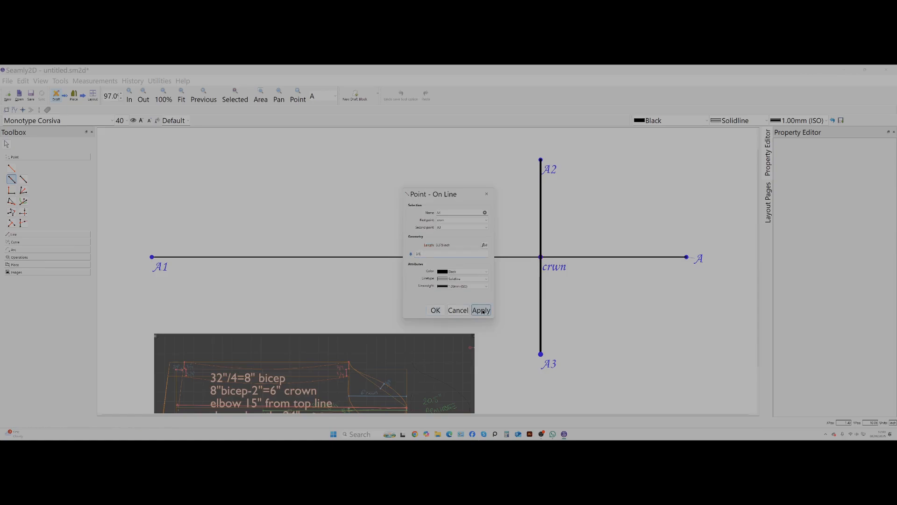
left_click(433, 310)
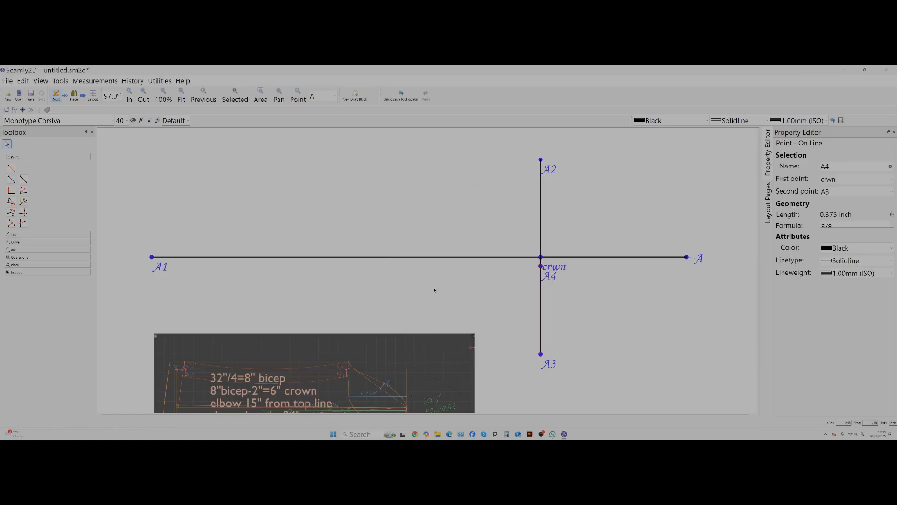
Add a Point Length and Angle from A through A4 at about 183.7°, with a length of 22 inches.
left_click(13, 170)
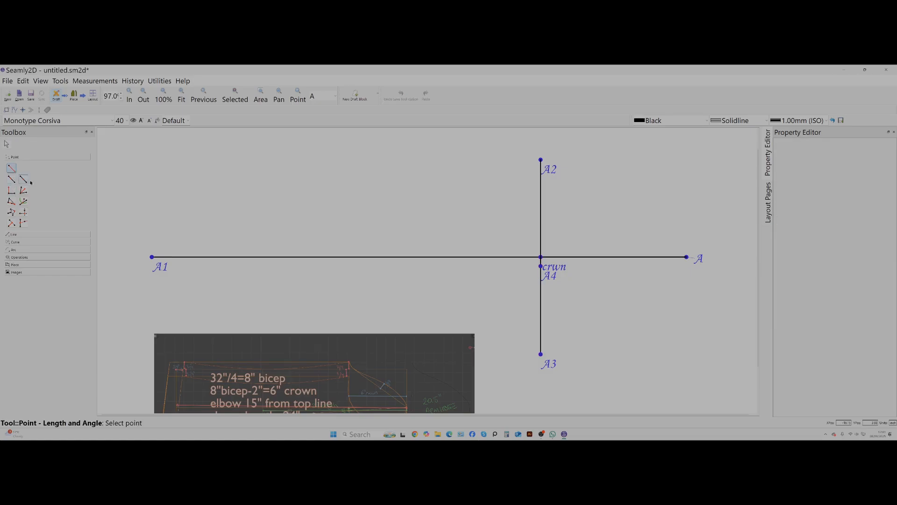
left_click(687, 257)
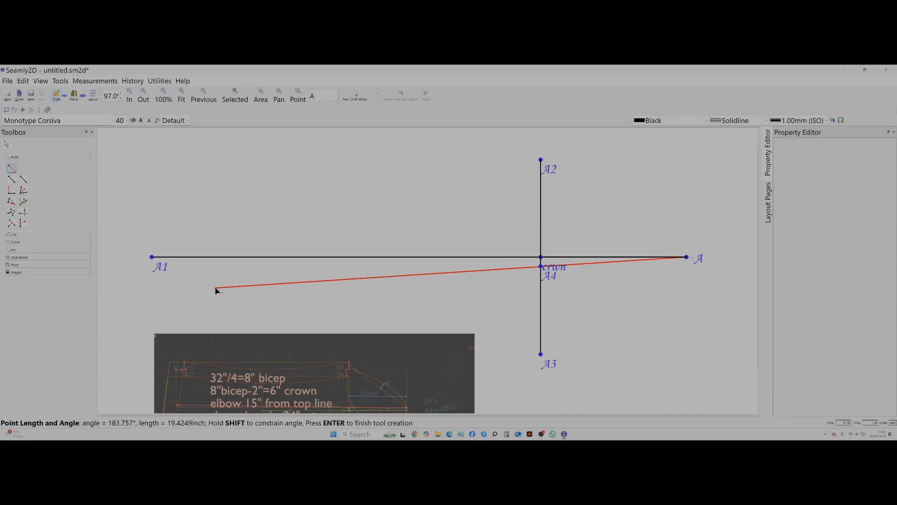
left_click(152, 294)
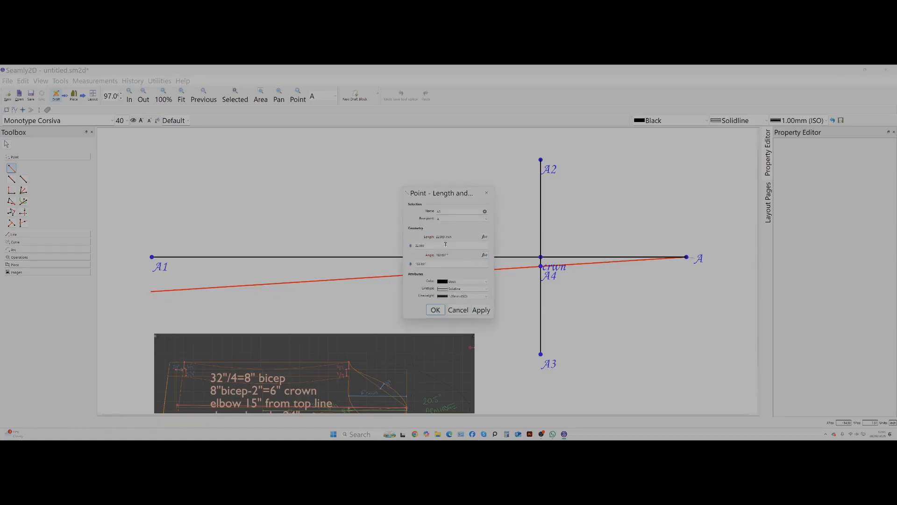
double_click(446, 244)
type("4")
left_click(481, 310)
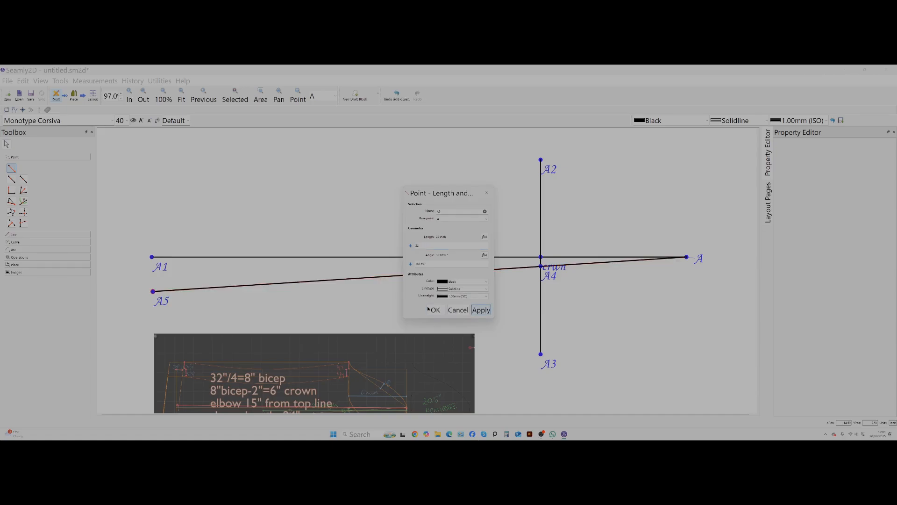
left_click(432, 310)
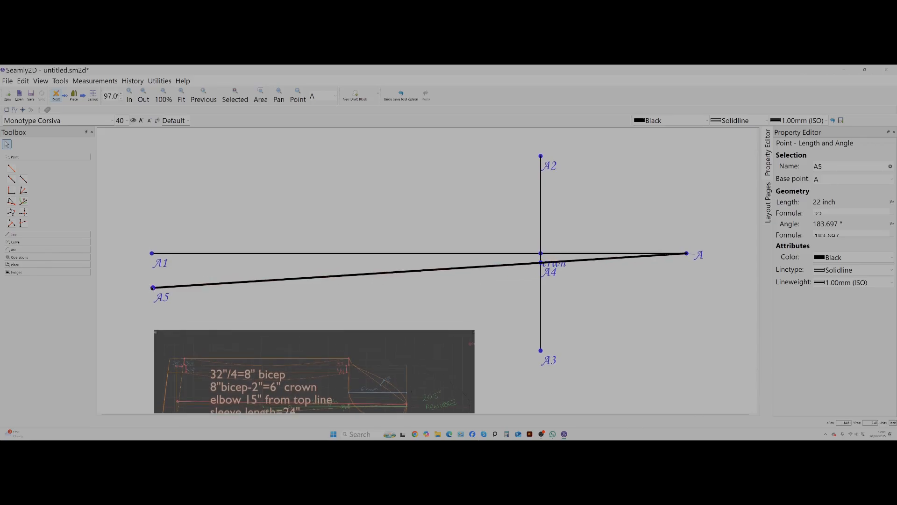
mouse_move(154, 289)
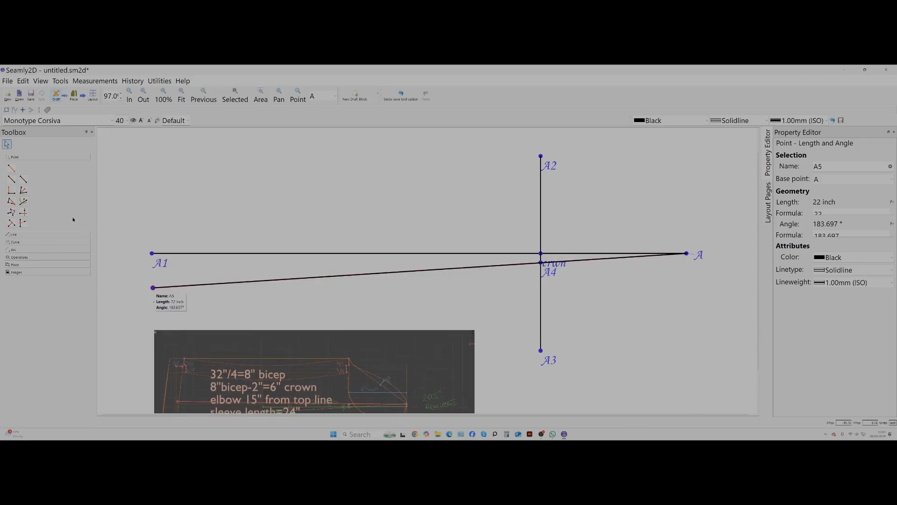
left_click(11, 179)
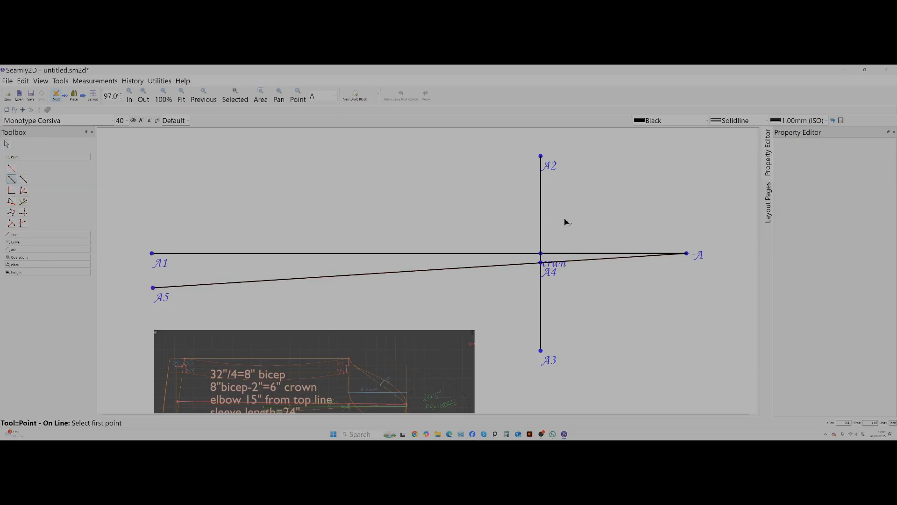
left_click(686, 254)
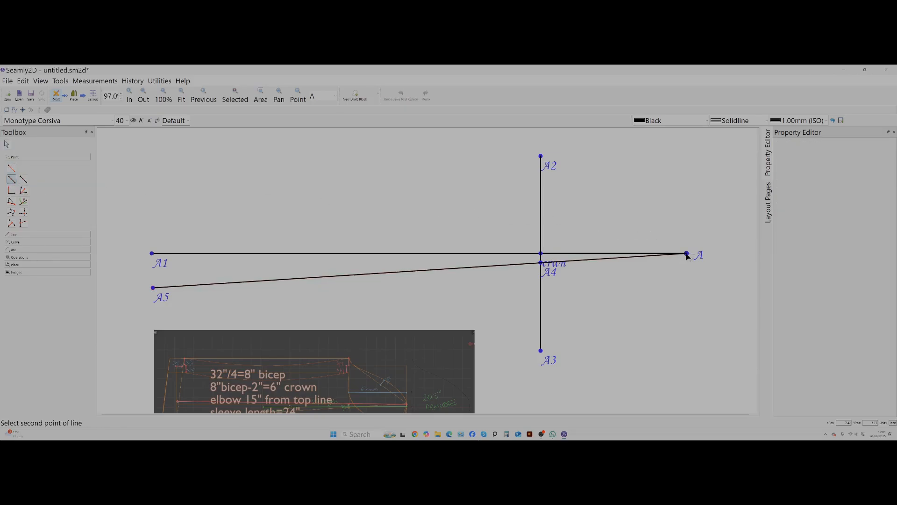
left_click(153, 288)
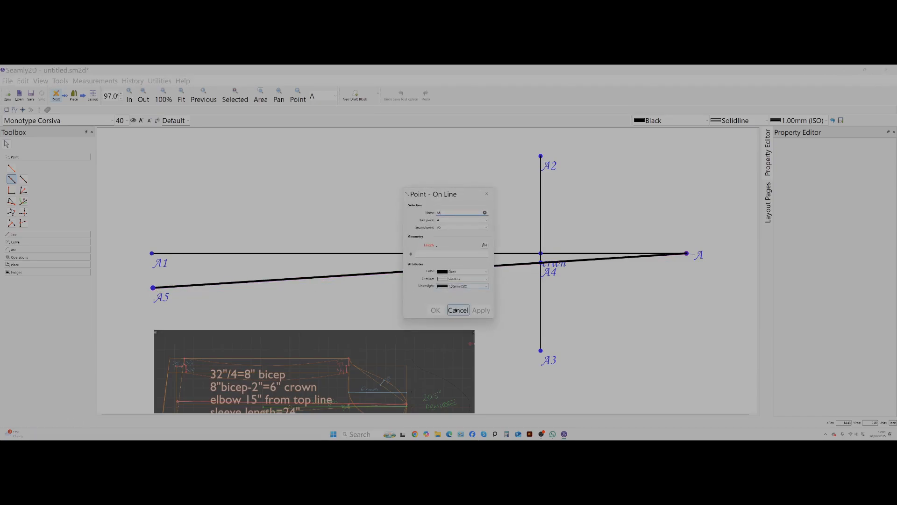
left_click(481, 326)
left_click(458, 311)
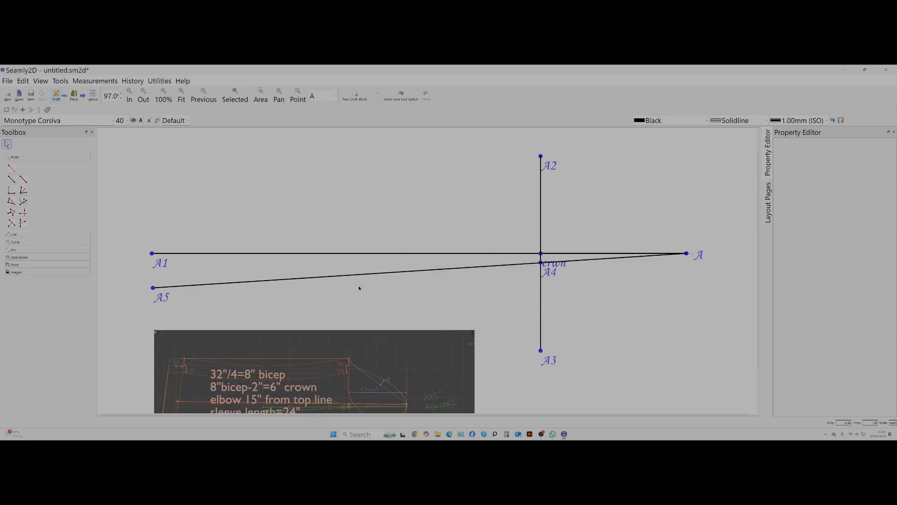
Add a Midpoint on Line between A and A5 with a solid black line.
left_click(23, 180)
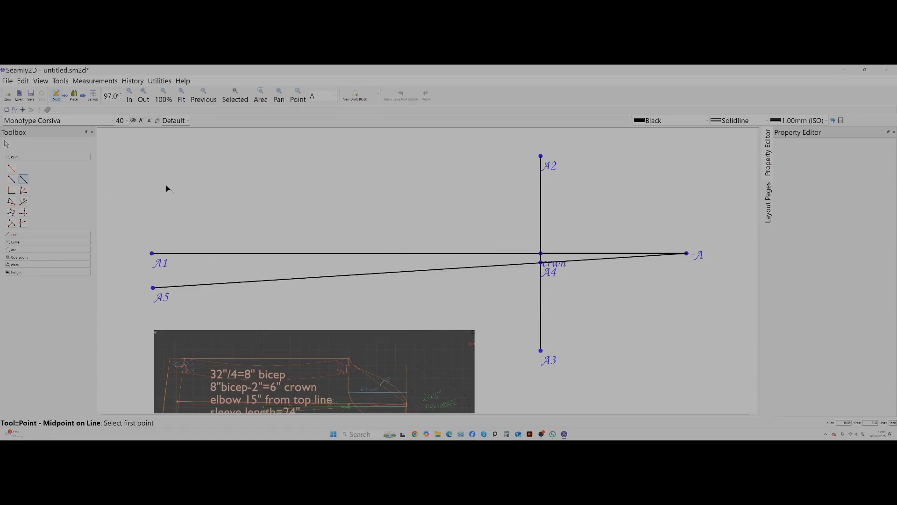
left_click(686, 254)
left_click(153, 288)
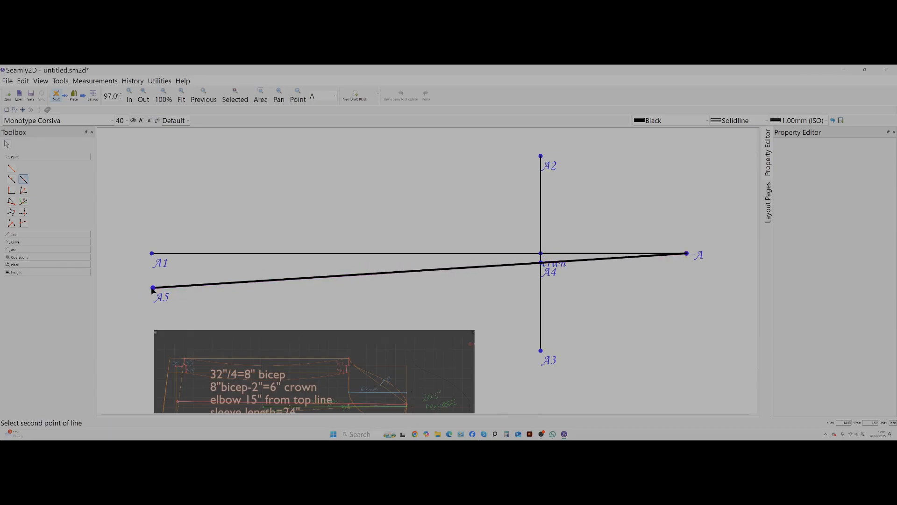
left_click(482, 310)
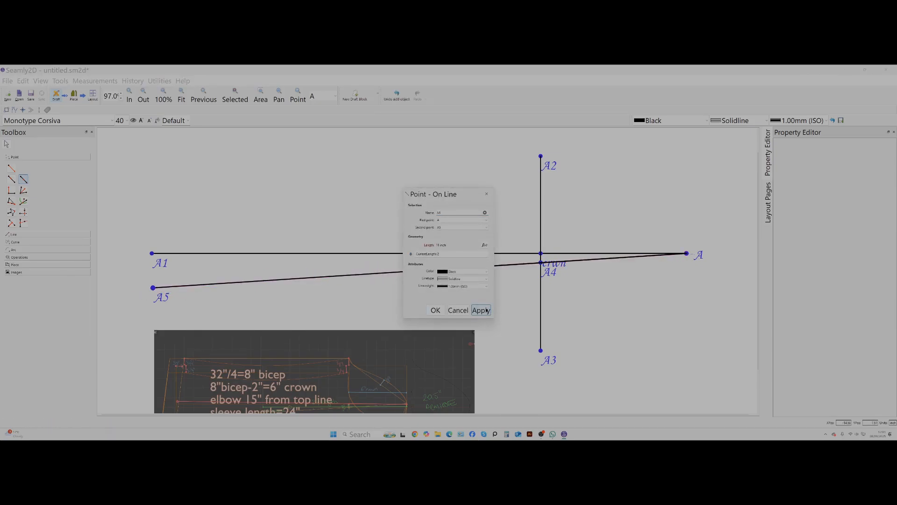
left_click(437, 311)
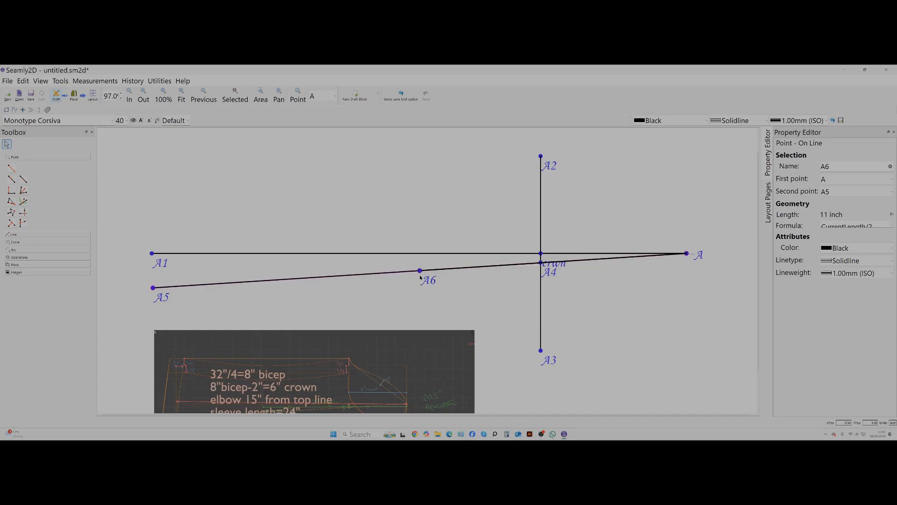
Add a Point On Perpendicular 4 inches above A1, using A1 and crwn as the line points.
left_click(12, 190)
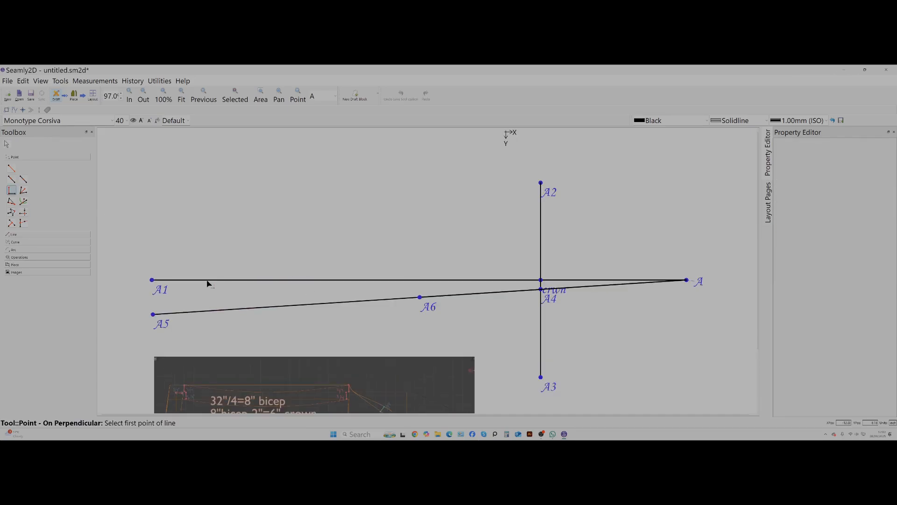
left_click(158, 281)
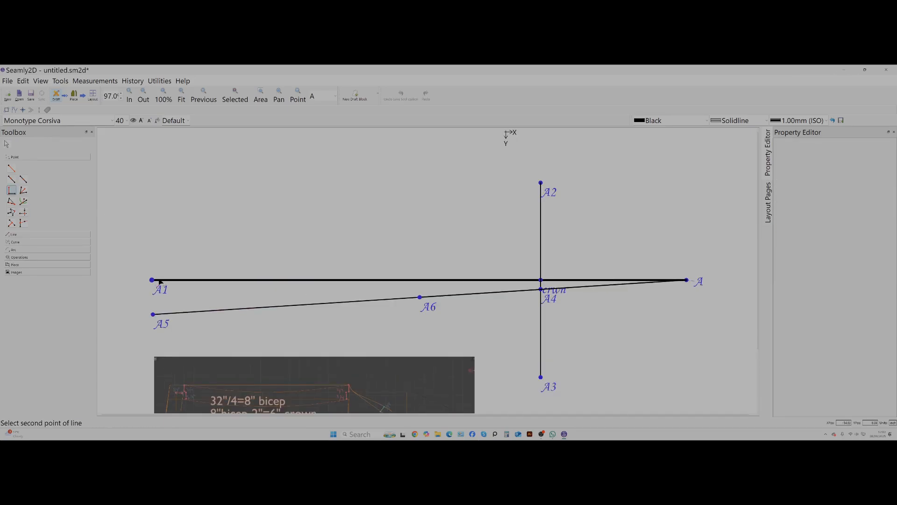
left_click(541, 281)
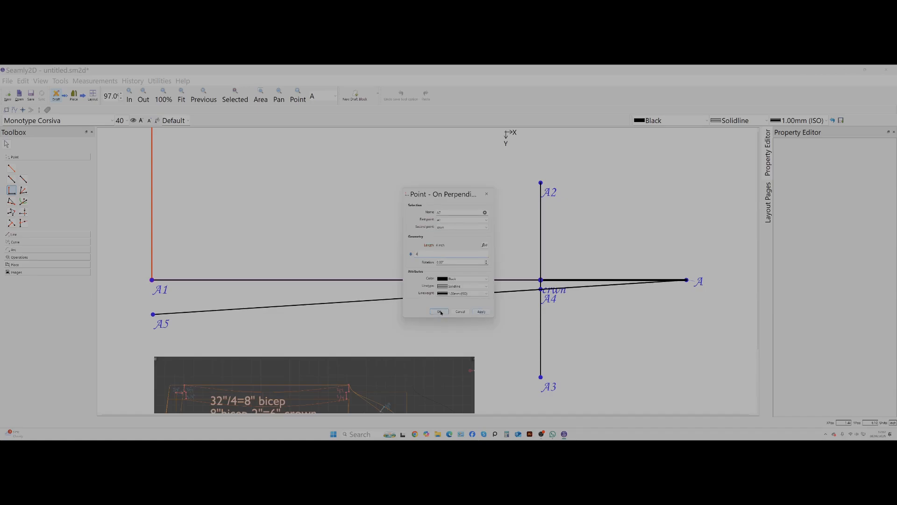
left_click(439, 312)
scroll(147, 278, "down", 1)
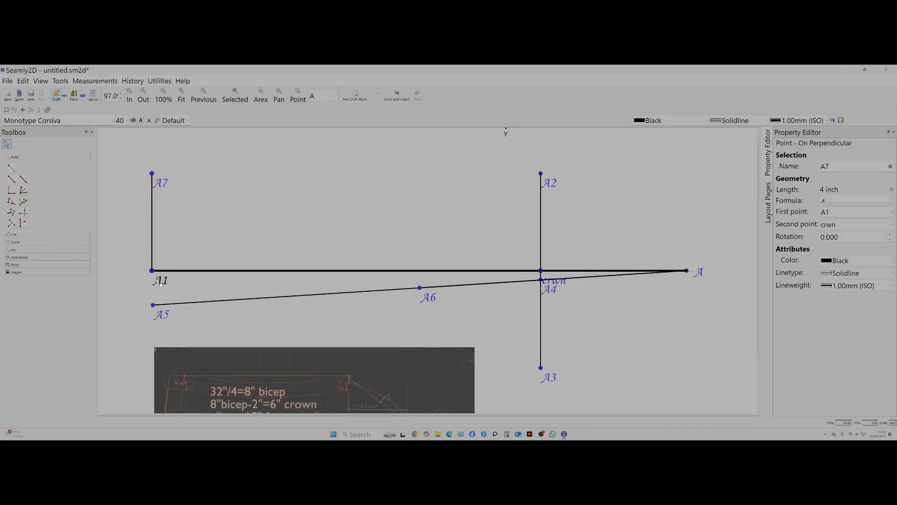
Add a Point Length and Angle from A1 at 180°, about 1.03 inches beyond the wrist end.
left_click(11, 190)
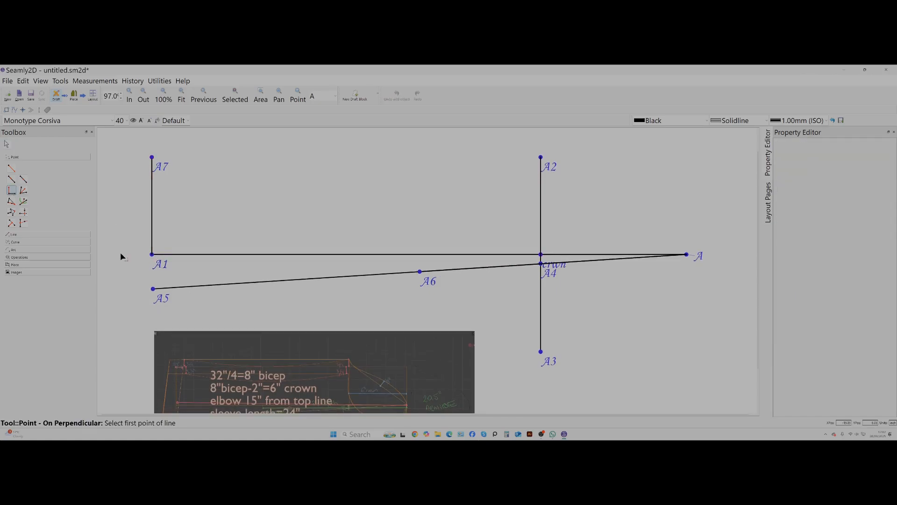
left_click(152, 256)
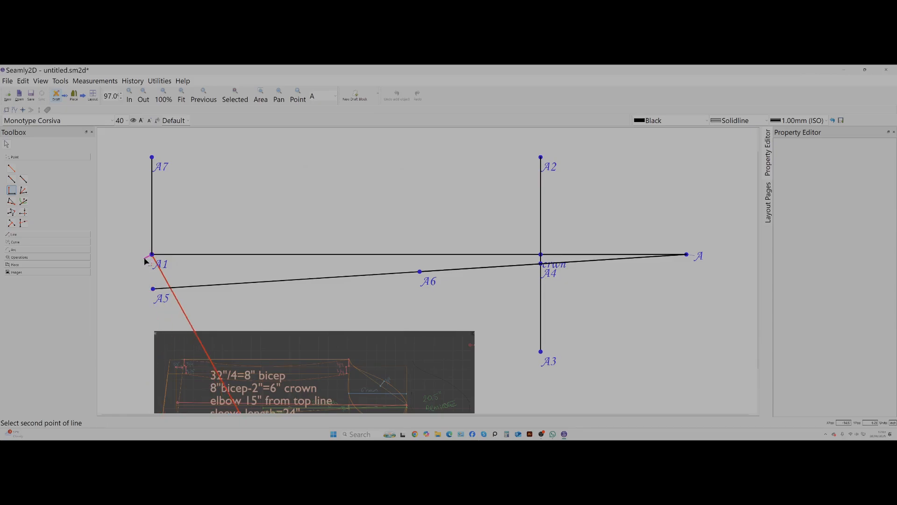
left_click(7, 167)
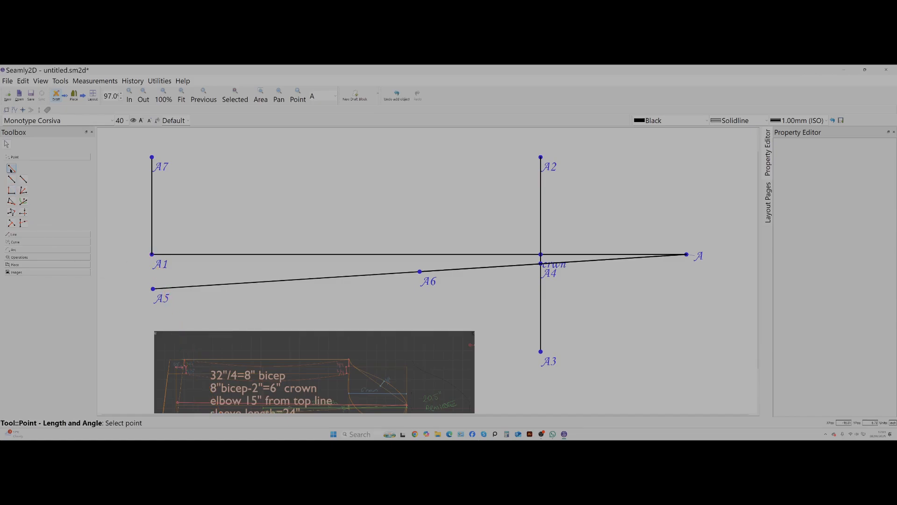
left_click(152, 255)
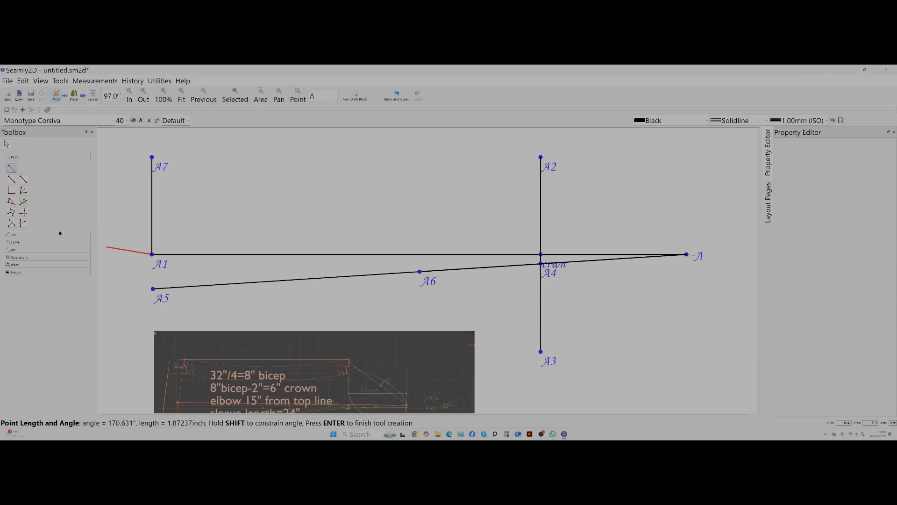
left_click(130, 263)
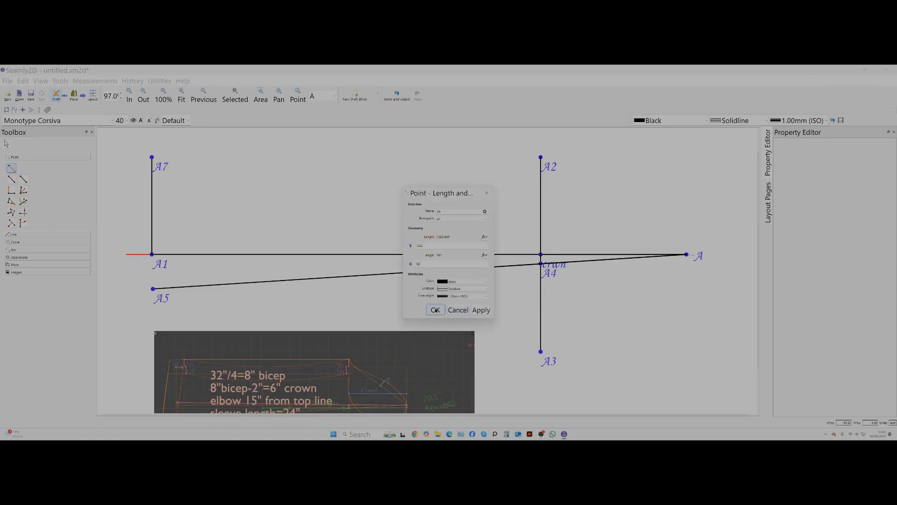
left_click(435, 310)
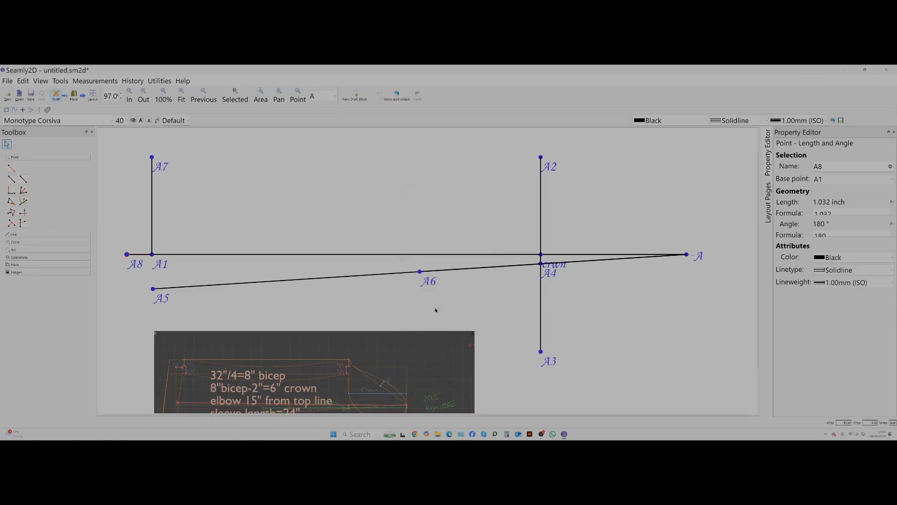
Add a Point On Perpendicular 4 inches below A1, using A1 and A8 as the line points.
left_click(11, 190)
left_click(152, 255)
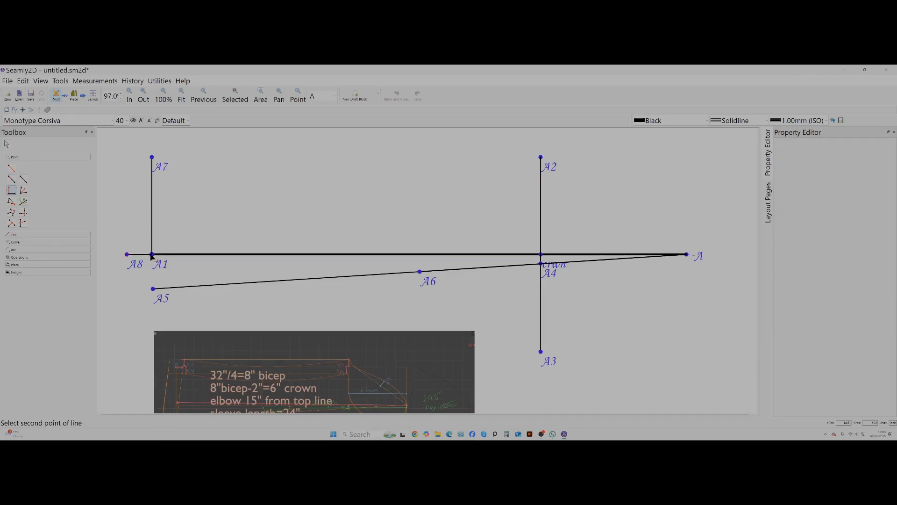
left_click(127, 255)
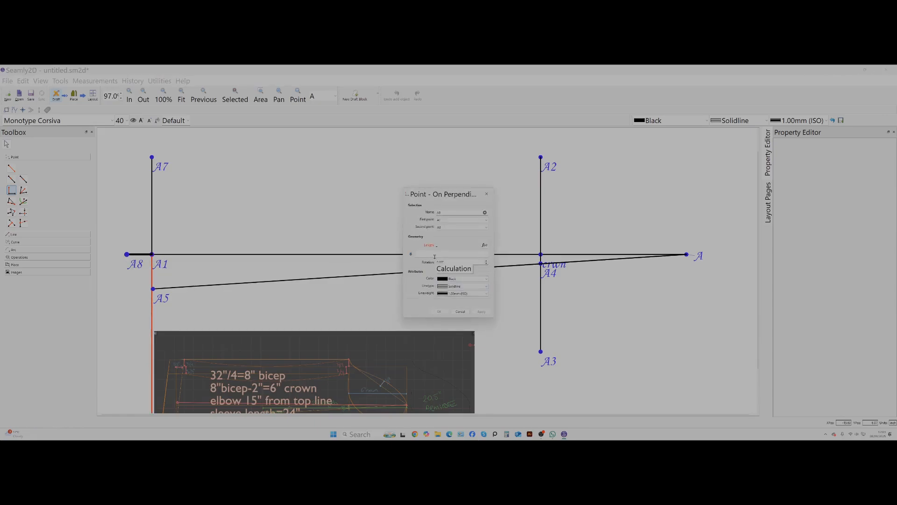
left_click(435, 254)
type("4")
left_click(481, 312)
left_click(439, 311)
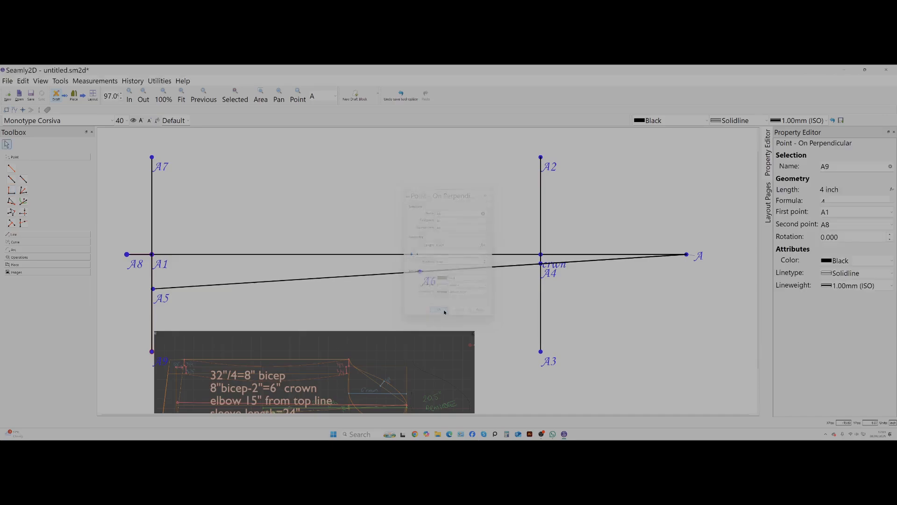
Move the sleeve reference image slightly down so it sits clear below A9.
scroll(290, 313, "down", 1)
scroll(288, 309, "down", 1)
left_click_drag(290, 312, 286, 364)
left_click(270, 266)
scroll(274, 242, "up", 3)
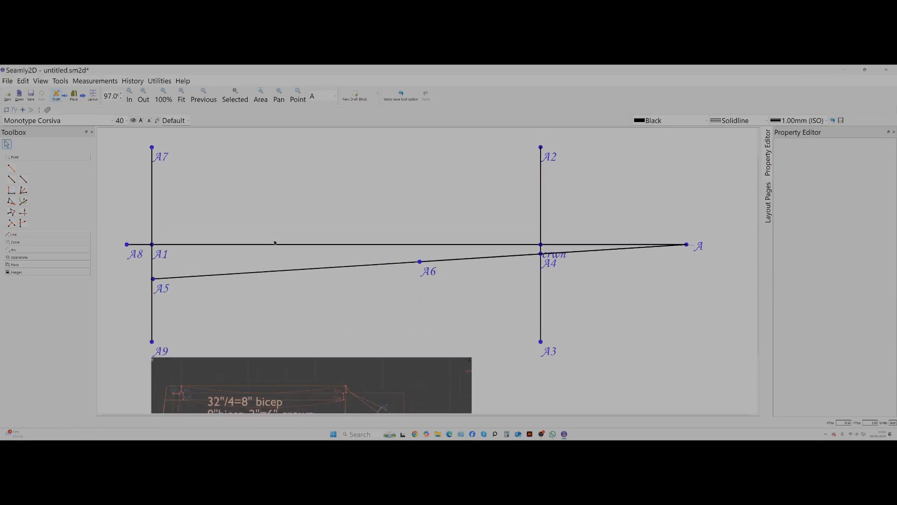
scroll(275, 243, "up", 1)
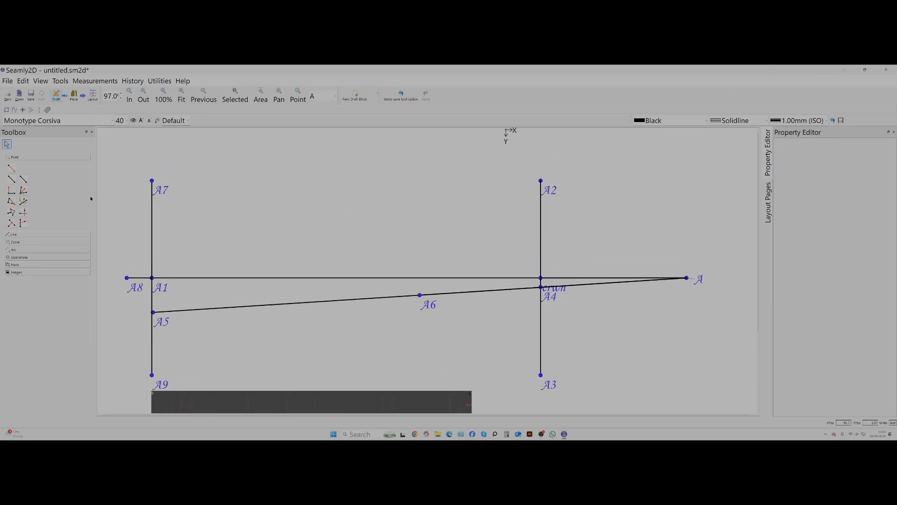
Add a Point Length and Angle from A7 at 0° with a length of .75 inch.
left_click(11, 168)
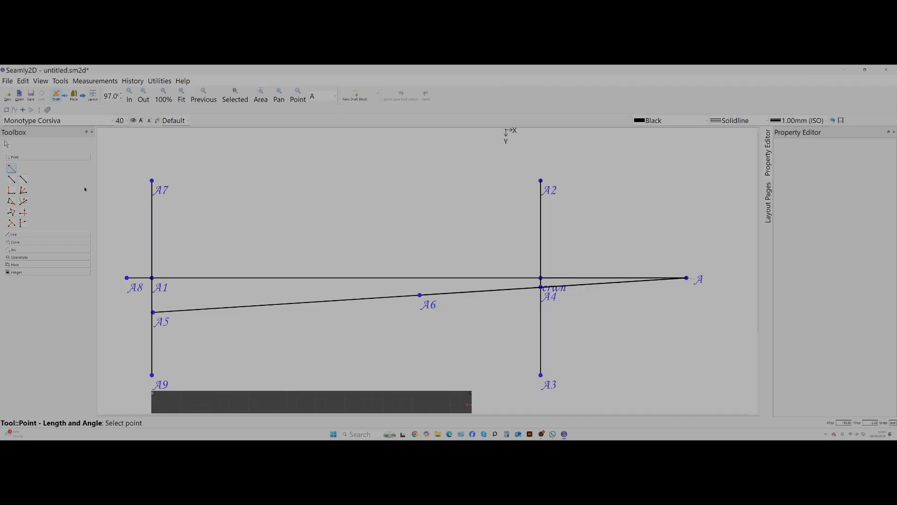
left_click(152, 180)
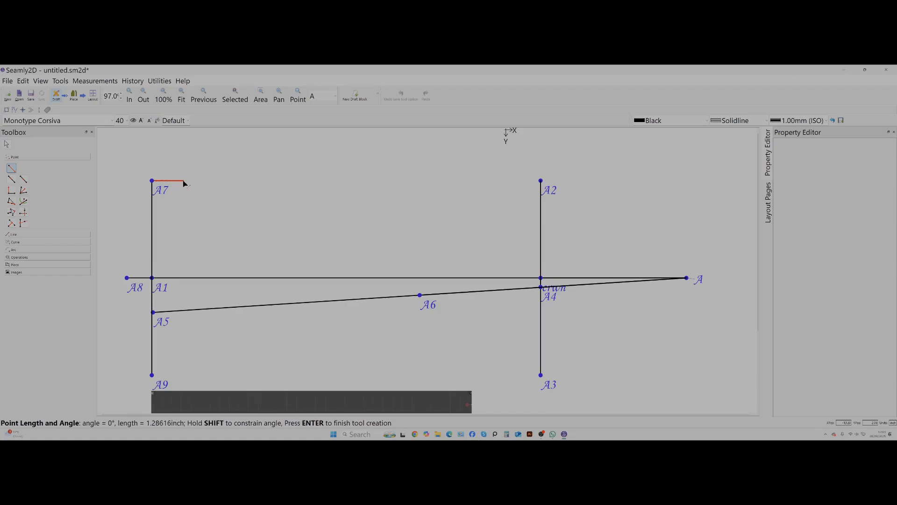
left_click(183, 180, "shift")
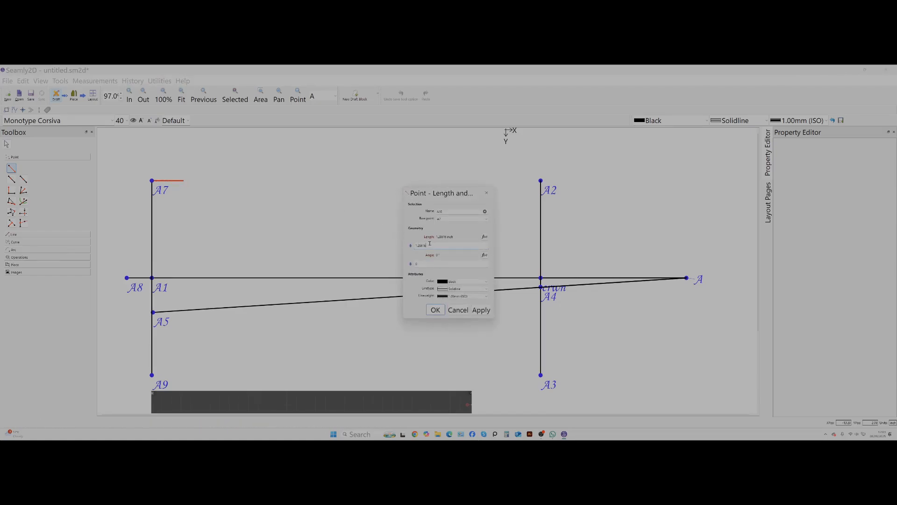
left_click_drag(429, 243, 399, 244)
type("75")
left_click(483, 311)
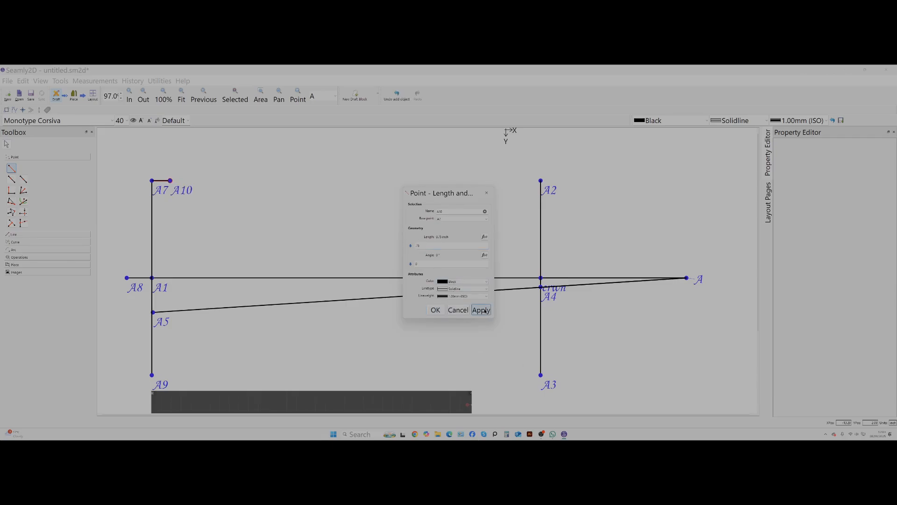
left_click(435, 311)
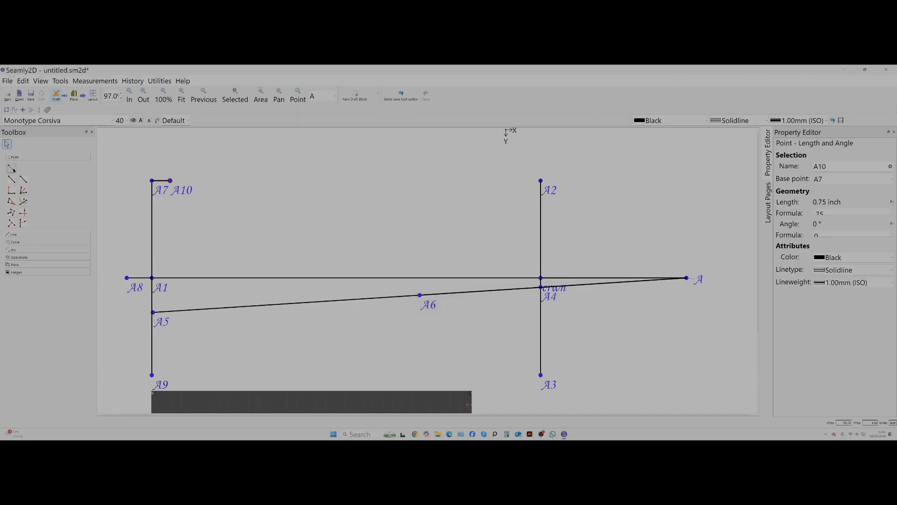
Examine the sleeve reference image and its notes for the cuff opening and wrist line layout.
left_click(153, 313)
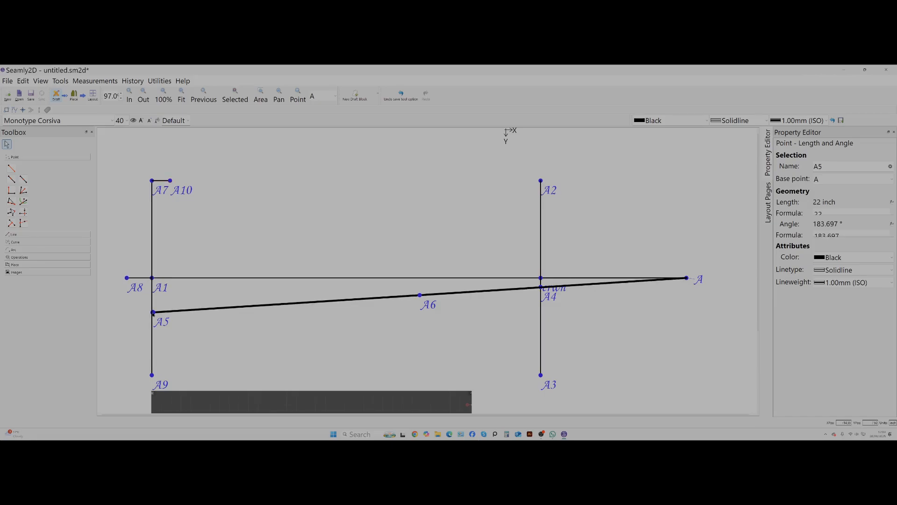
scroll(452, 373, "down", 3)
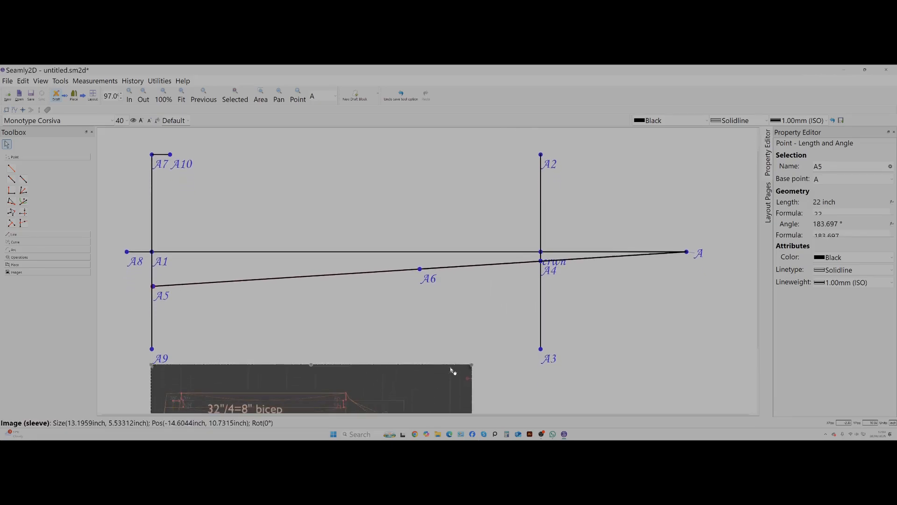
scroll(451, 339, "down", 2)
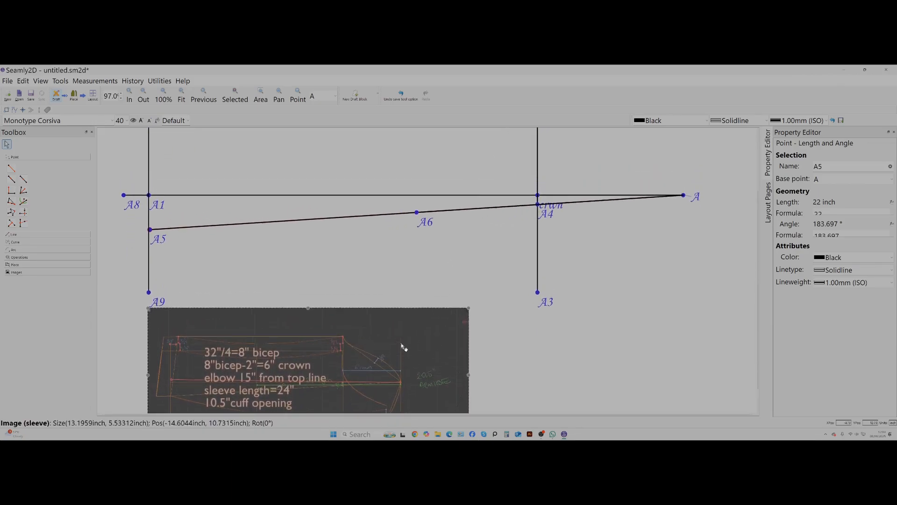
scroll(404, 342, "down", 1)
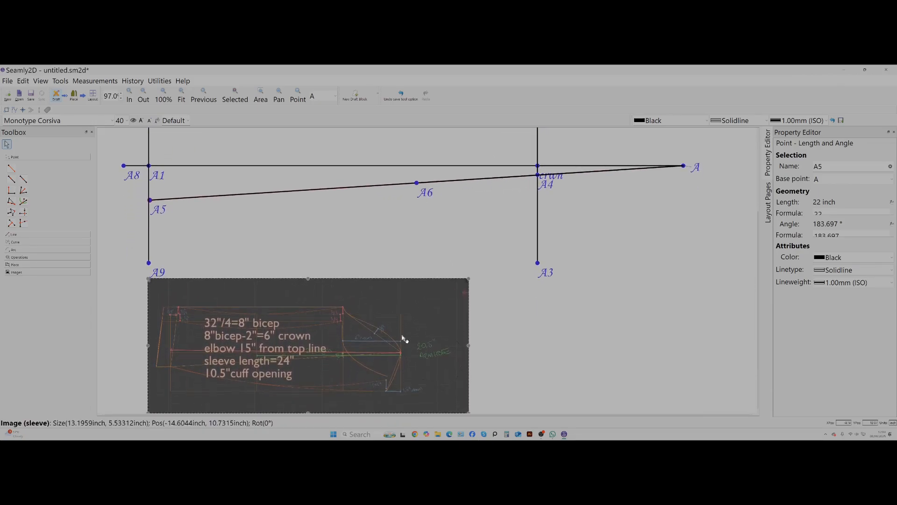
left_click(376, 395)
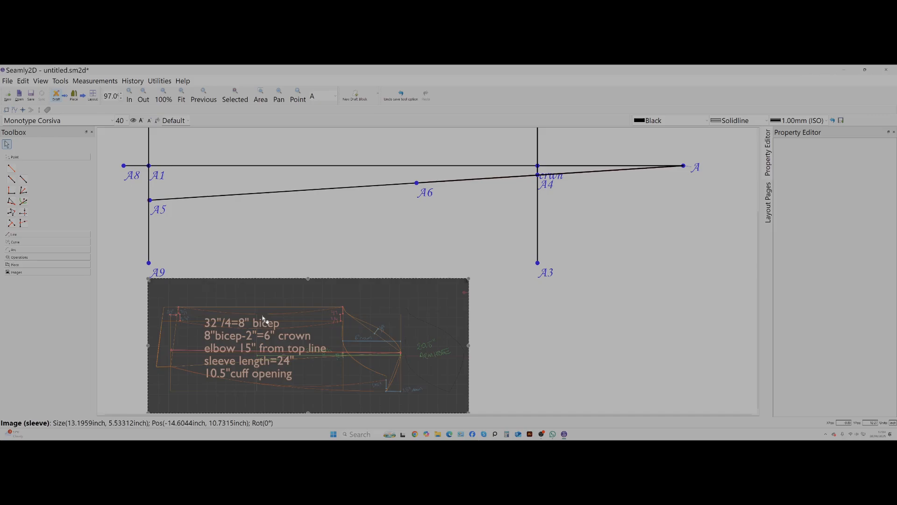
left_click(173, 141)
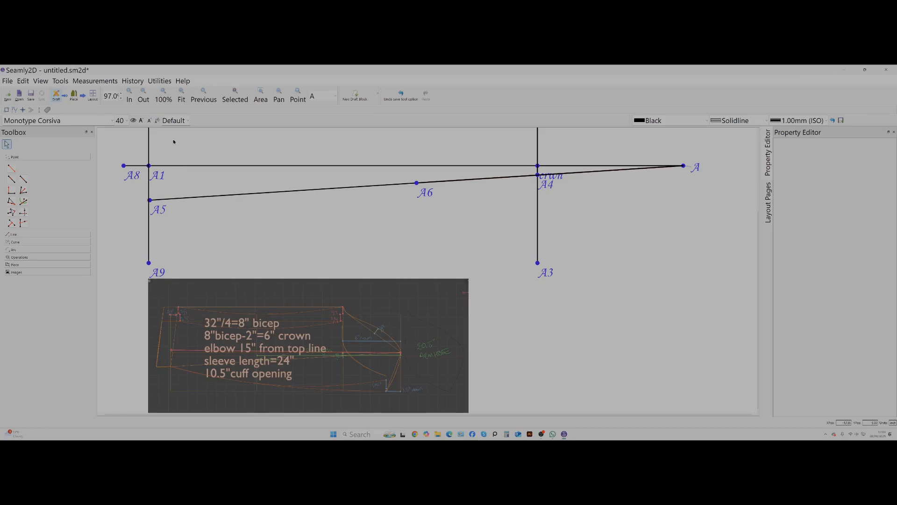
scroll(373, 210, "up", 3)
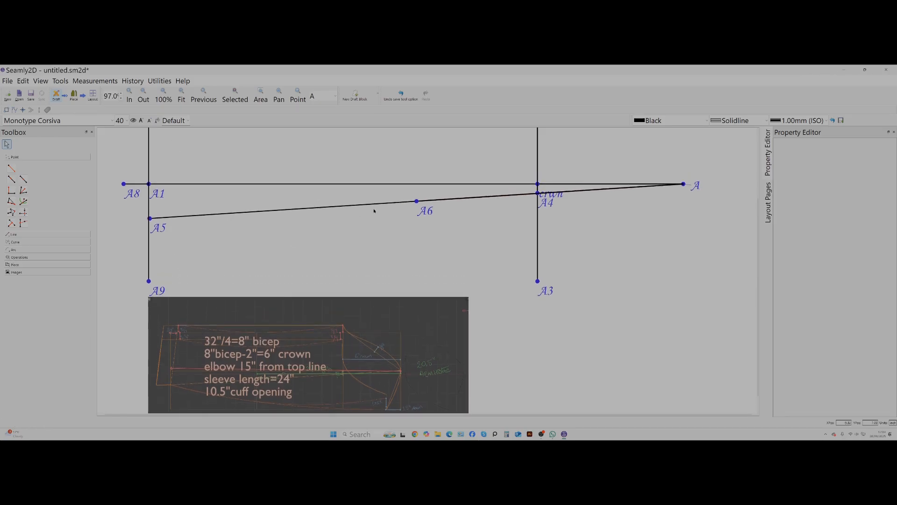
scroll(376, 219, "down", 1)
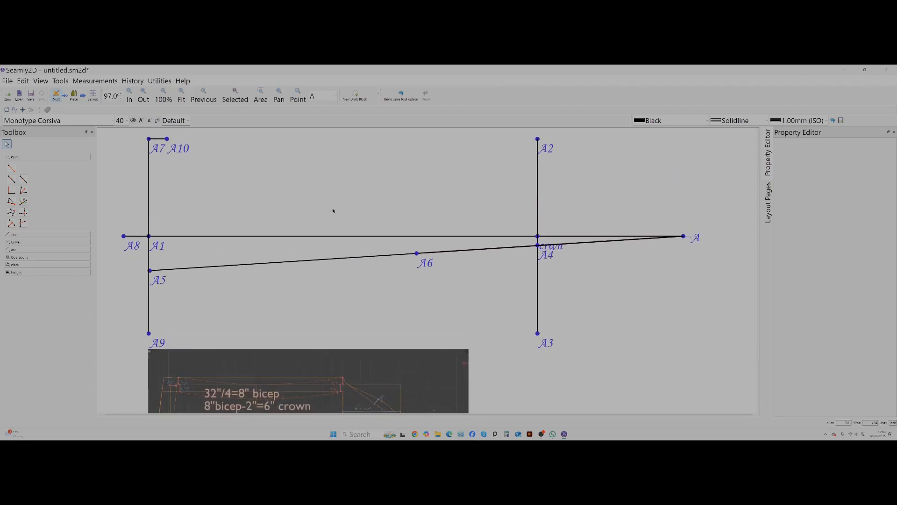
Add a Point Length and Angle from A5 towards A10 at about 82.09°, with the length formula 10.5/2.
left_click(11, 168)
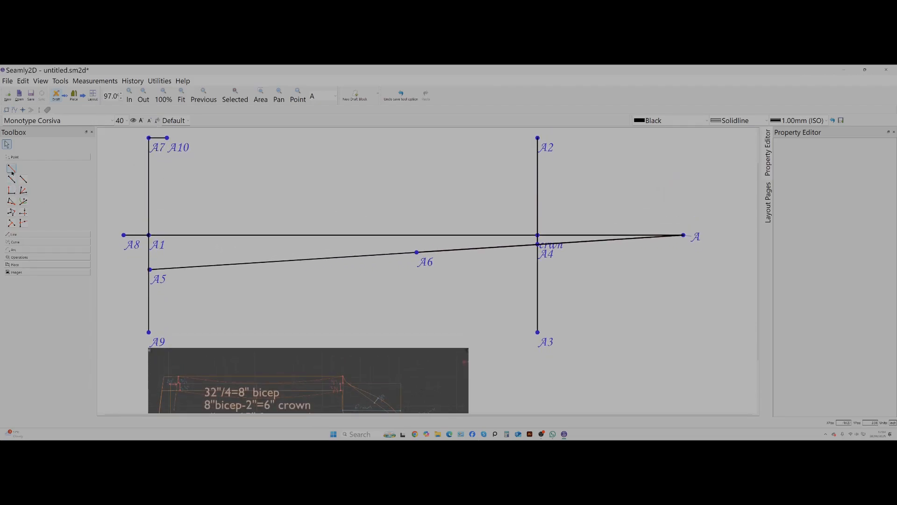
left_click(150, 269)
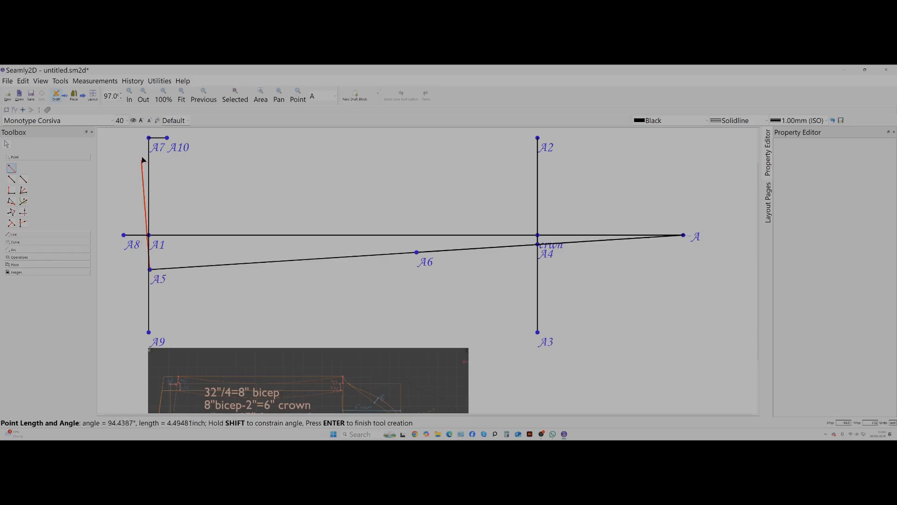
left_click(169, 134)
left_click(481, 309)
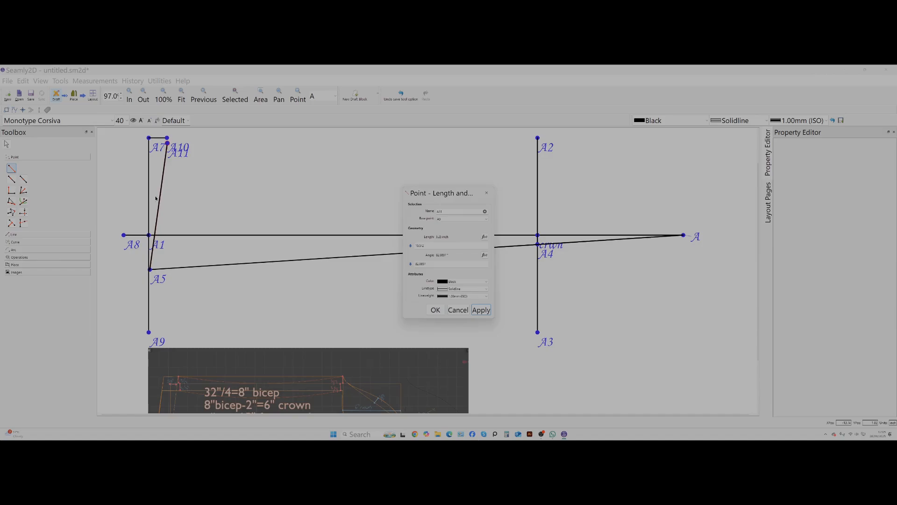
left_click(438, 311)
Reposition the overlapping labels: A11 below its point, A10 above its point and A7 outside the wrist line.
scroll(436, 316, "up", 2)
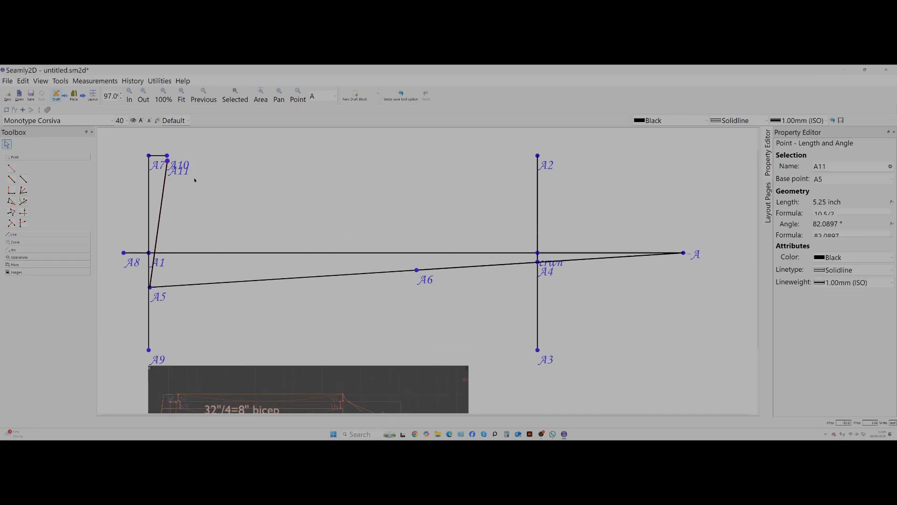
left_click_drag(179, 171, 186, 210)
left_click_drag(183, 170, 235, 157)
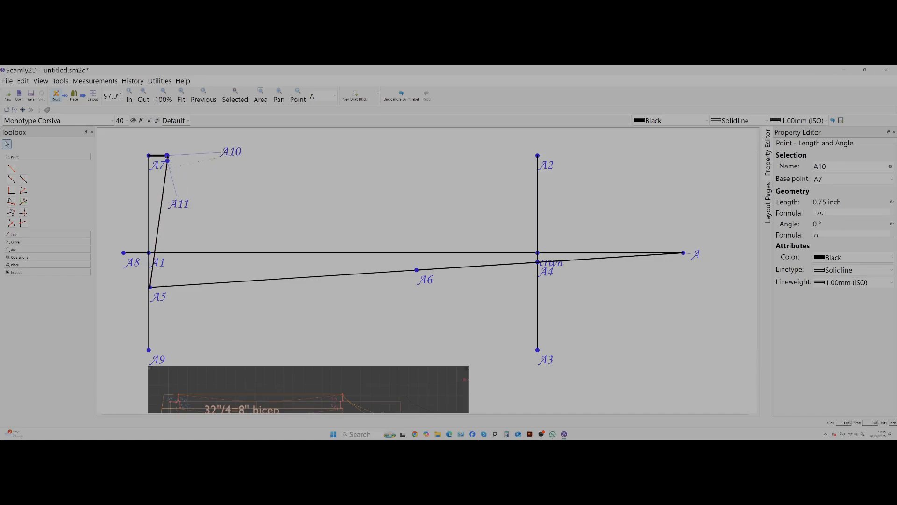
left_click_drag(239, 155, 181, 153)
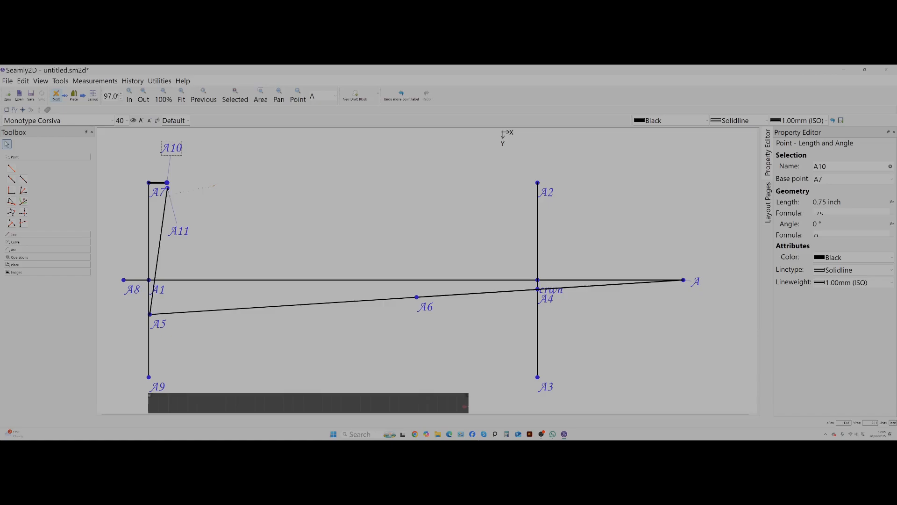
left_click_drag(176, 193, 135, 184)
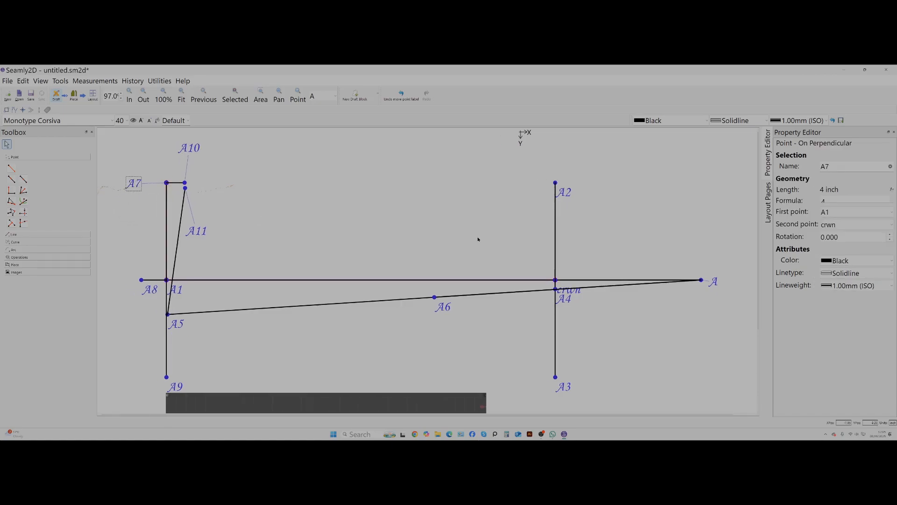
Add a Point On Perpendicular at A, with crwn as the second point and a length of 4 inch.
scroll(516, 295, "down", 1)
scroll(516, 295, "up", 1)
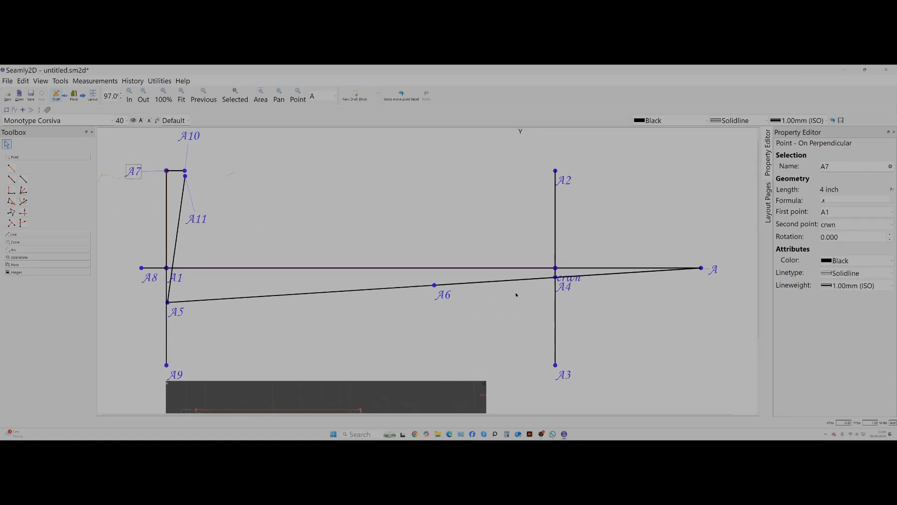
scroll(517, 295, "down", 1)
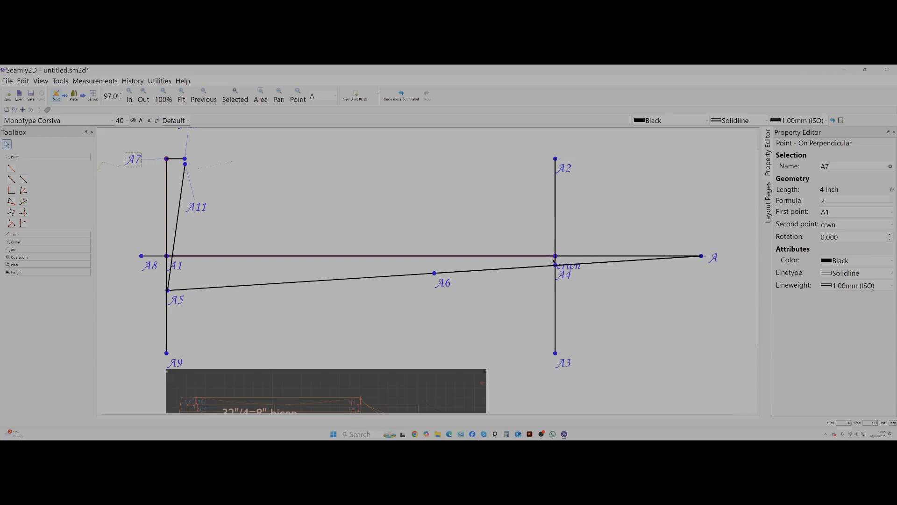
left_click(11, 190)
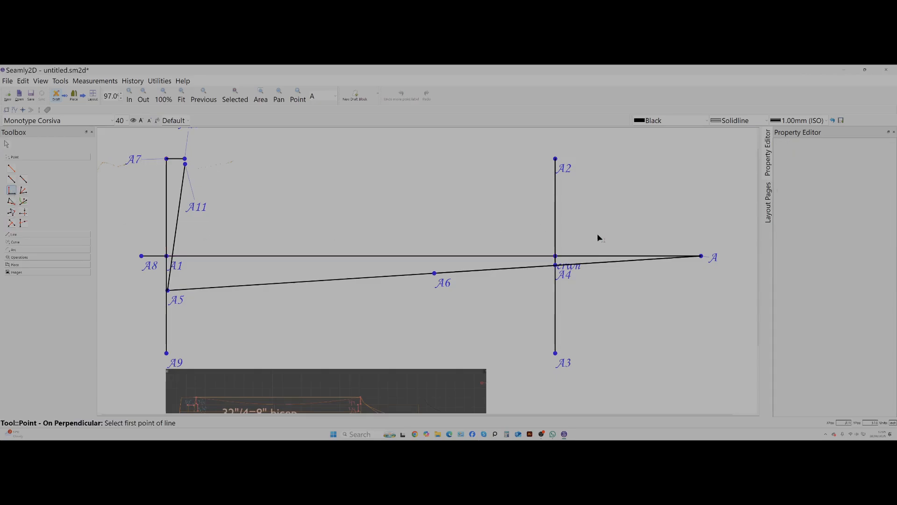
left_click(701, 256)
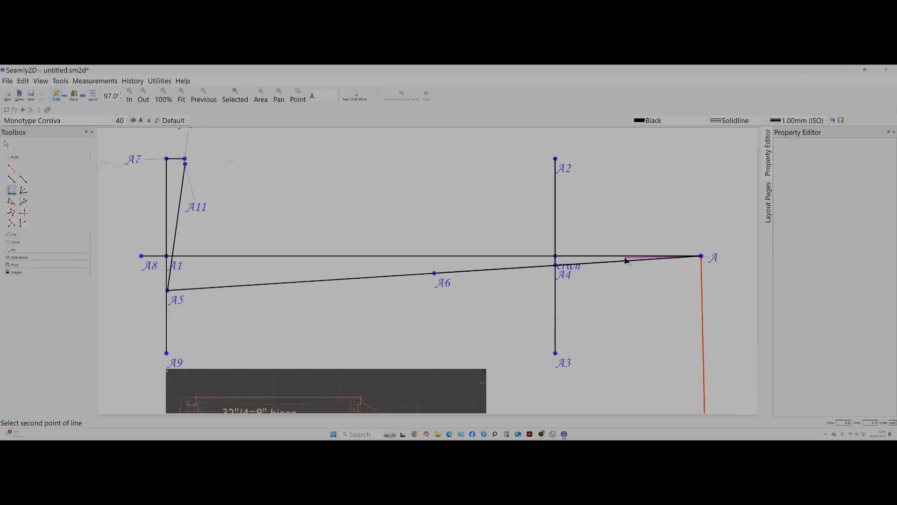
left_click(556, 258)
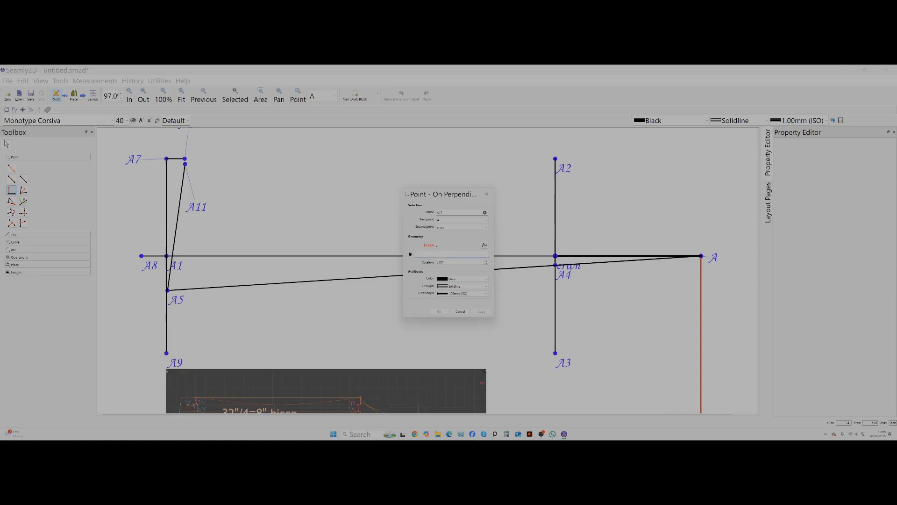
type("4")
left_click(484, 312)
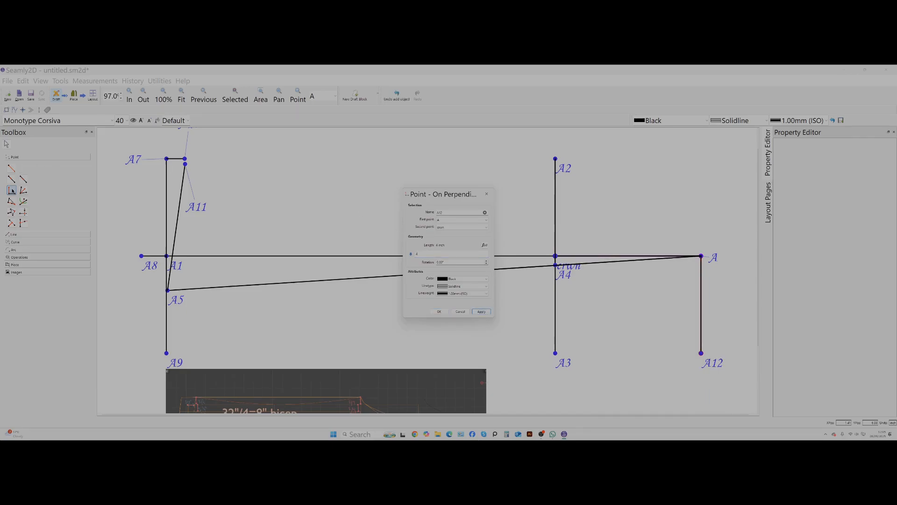
left_click(483, 312)
left_click(439, 311)
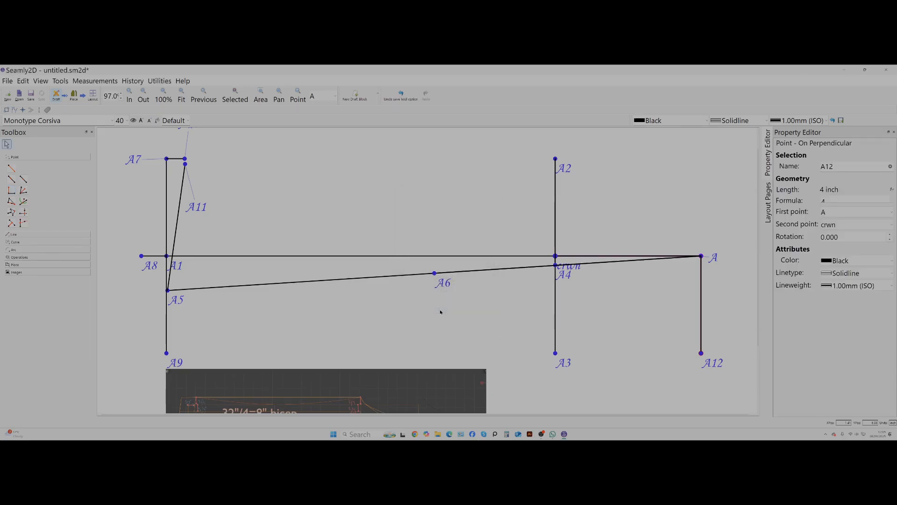
left_click(13, 190)
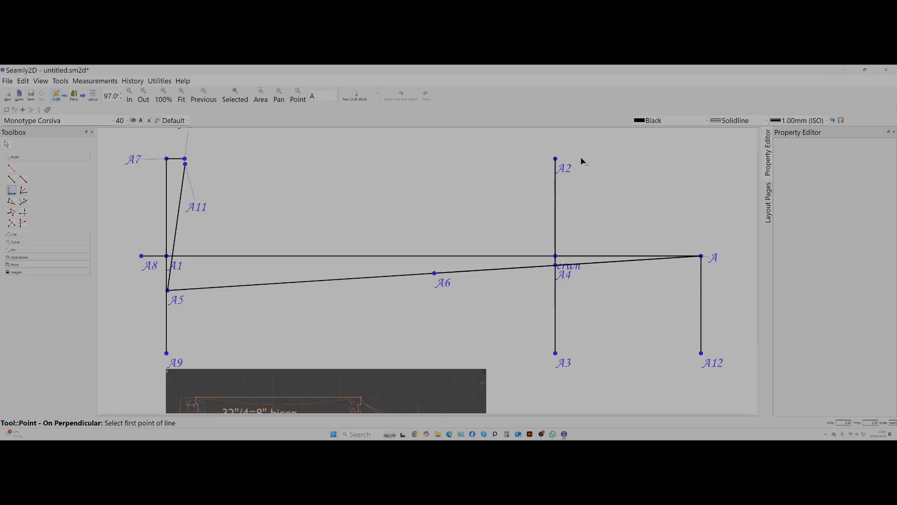
left_click(555, 159)
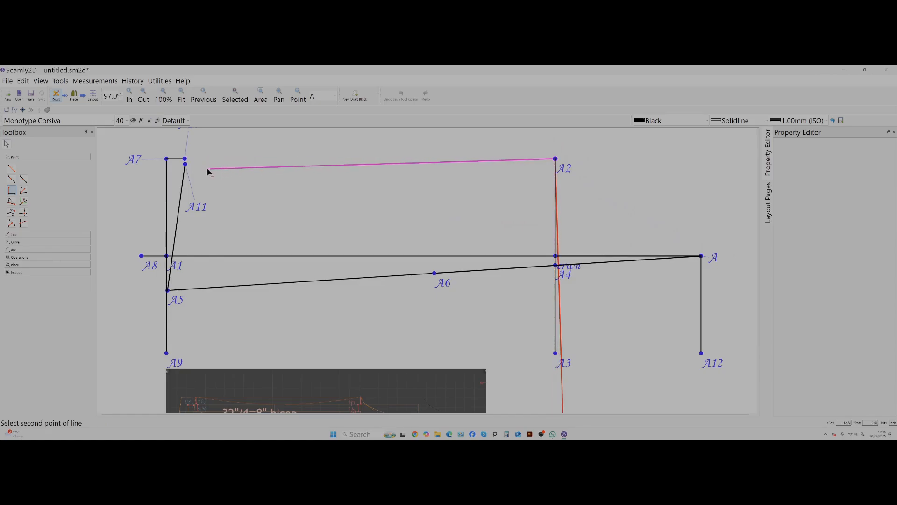
left_click(12, 169)
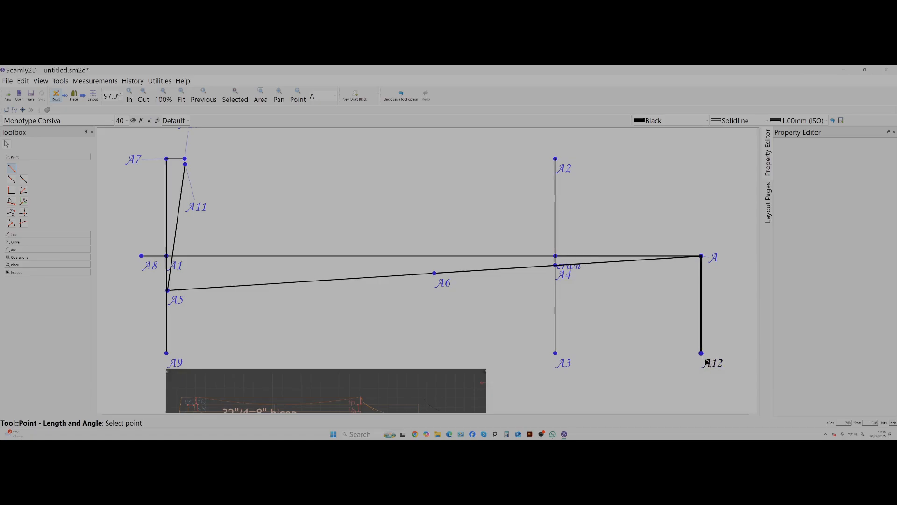
Add a Point On Perpendicular at A2, with A3 as the second point and a length of 6 inch.
left_click(12, 191)
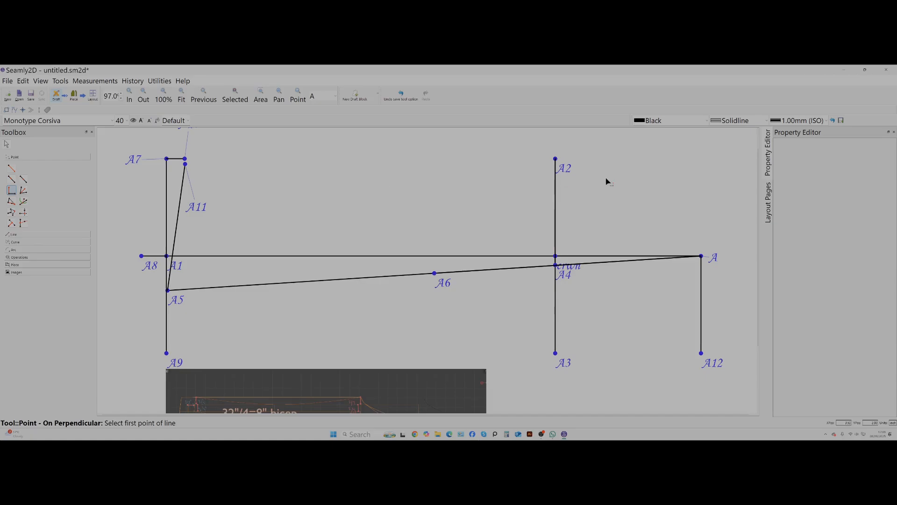
left_click(556, 159)
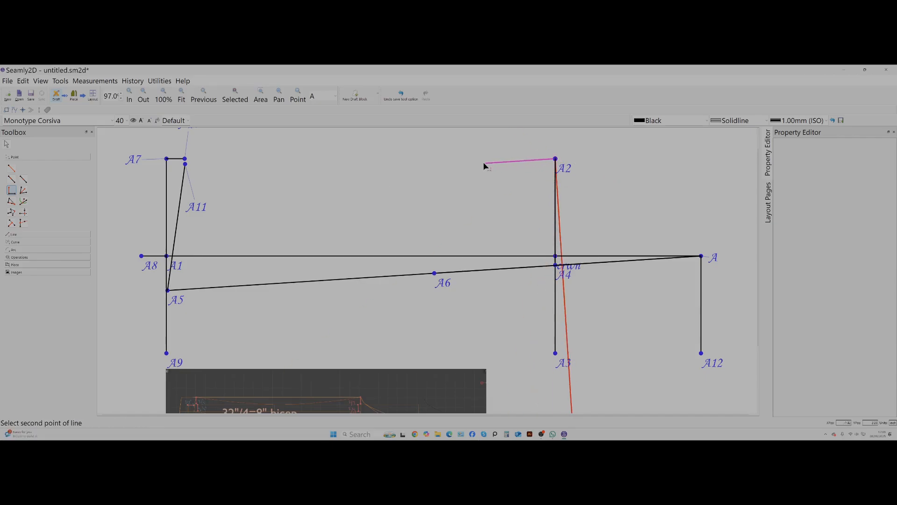
left_click(555, 354)
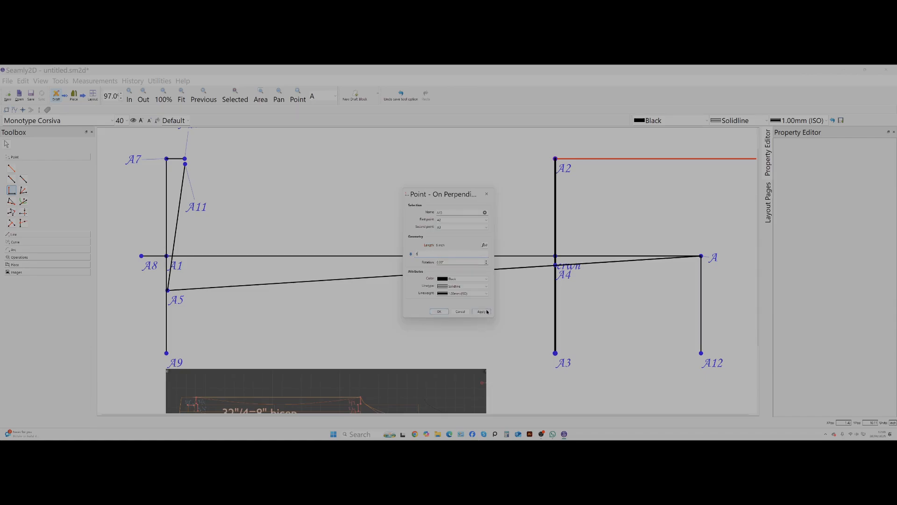
left_click(486, 311)
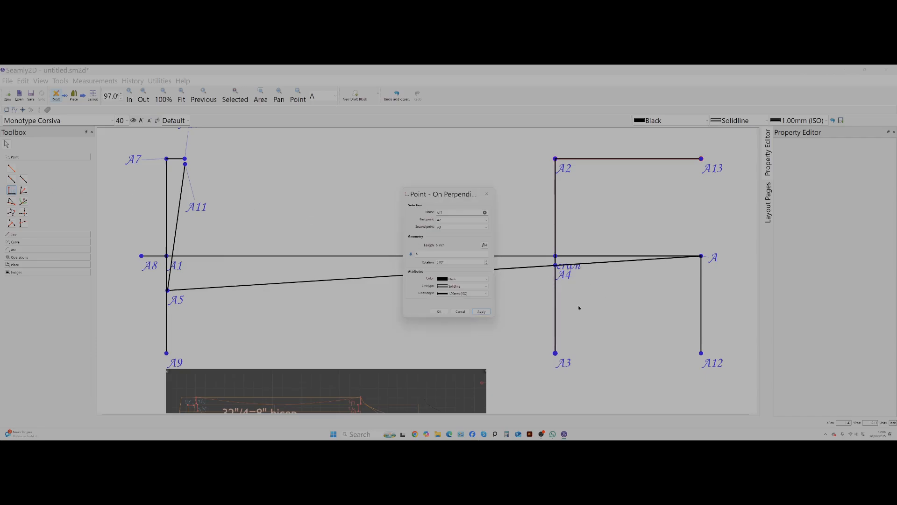
left_click(432, 311)
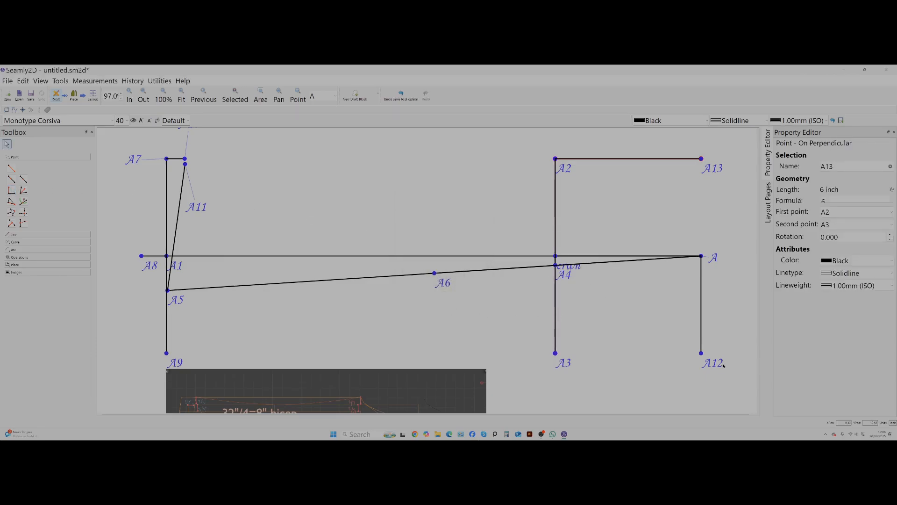
Add a Point On Perpendicular at A12, with A as the second point and a length of 6 inch.
left_click(12, 192)
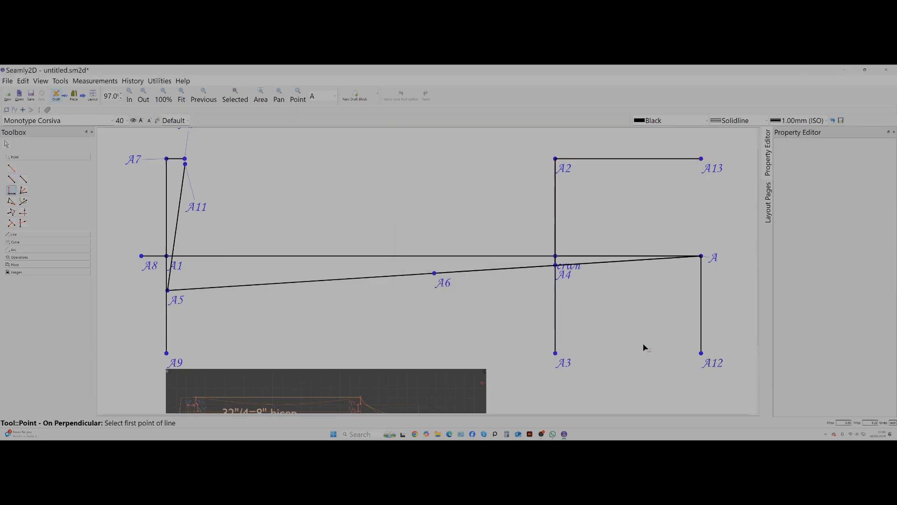
left_click(700, 353)
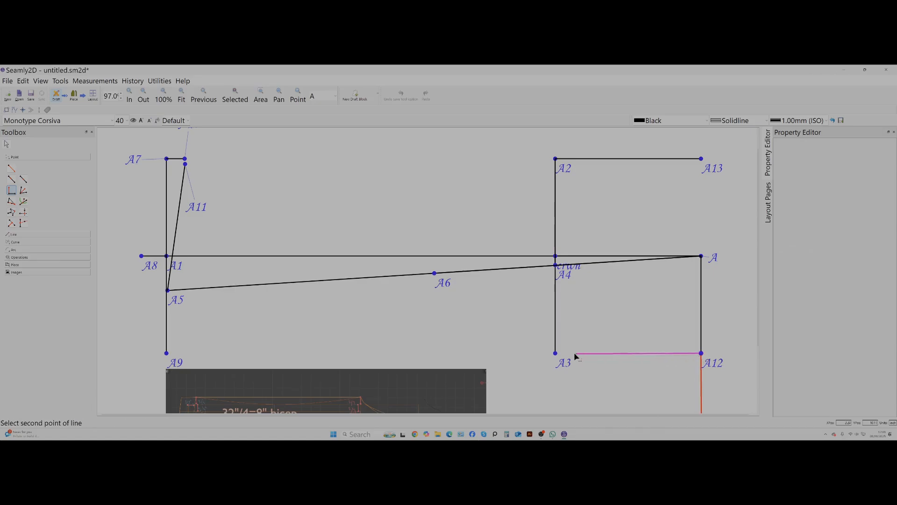
left_click(702, 257)
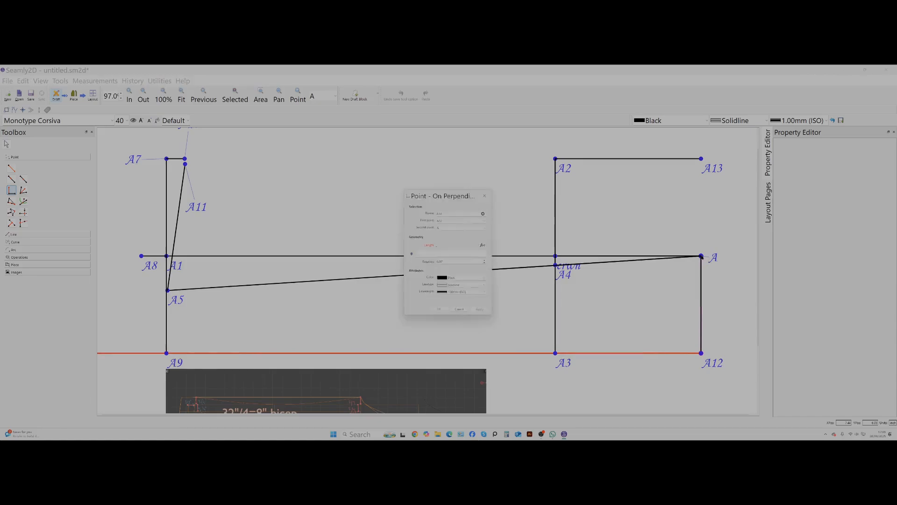
left_click(440, 255)
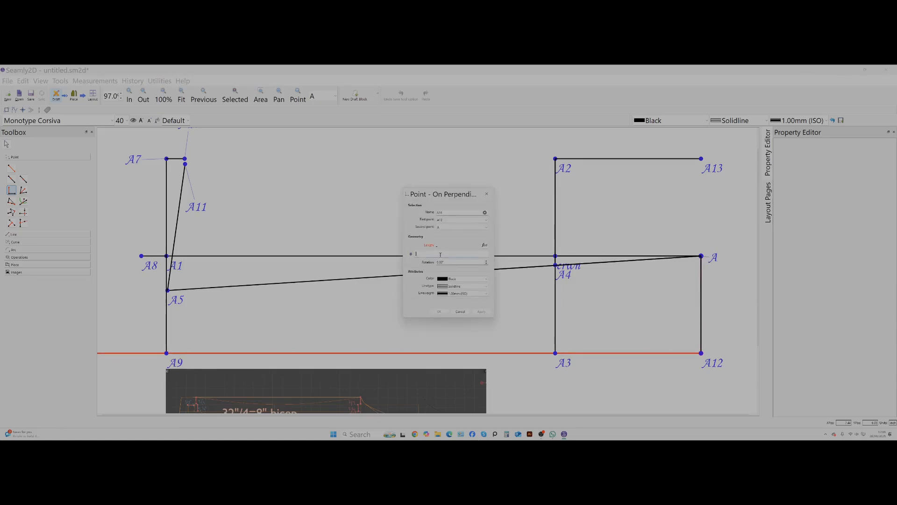
type("6")
left_click(487, 311)
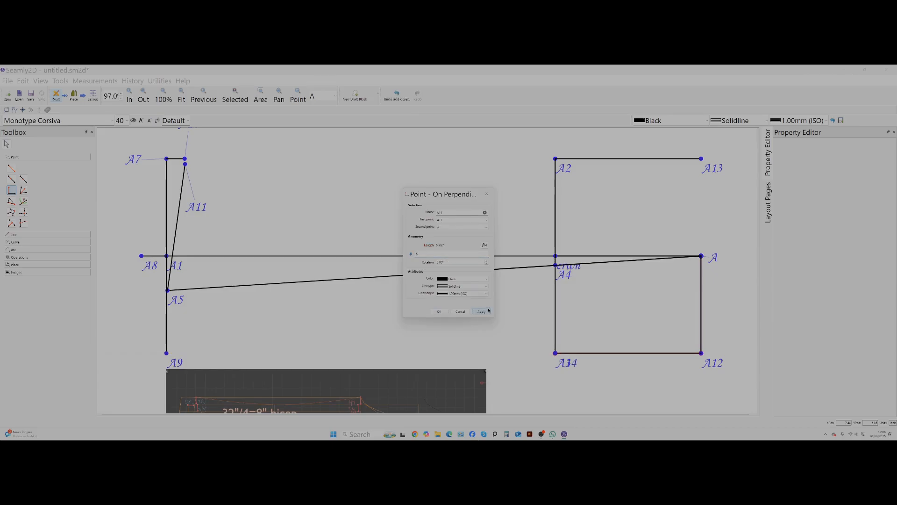
left_click(486, 194)
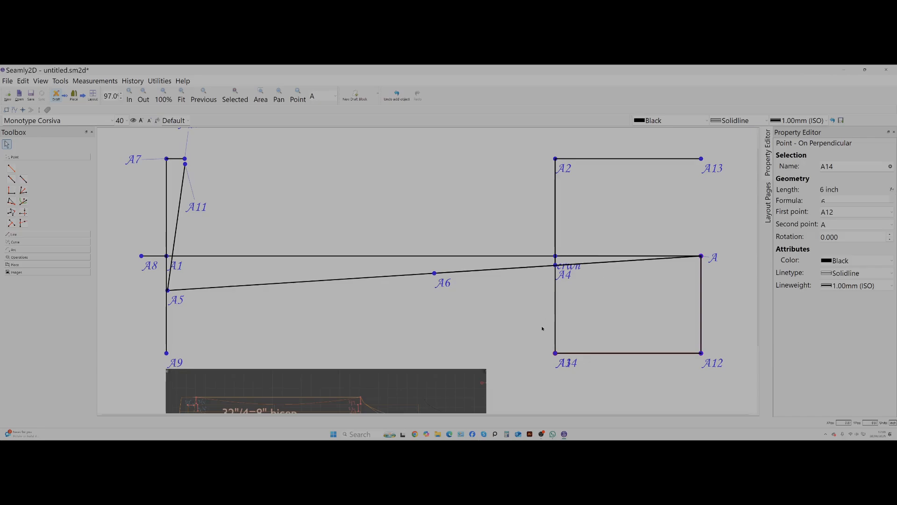
Following the sleeve reference image, add a Point On Line from A12 towards A14 with a length of 1.5 inch.
scroll(406, 283, "down", 1)
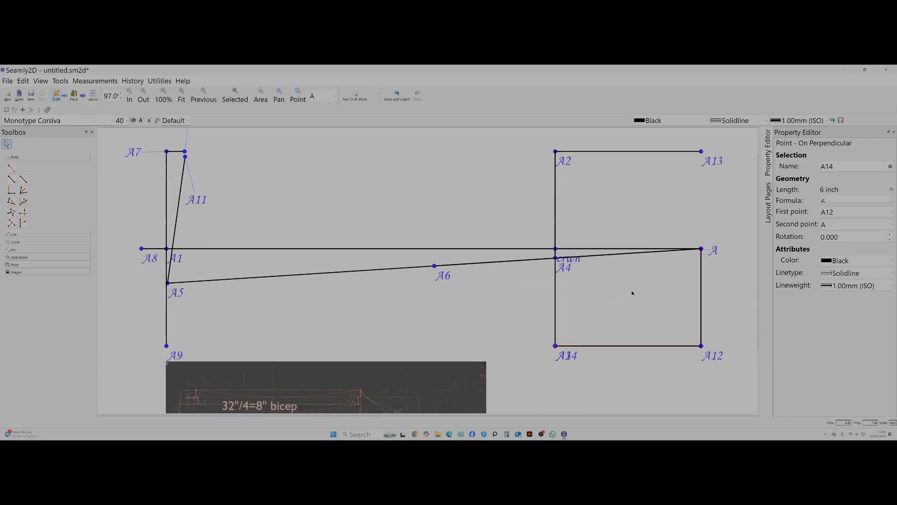
left_click(708, 252)
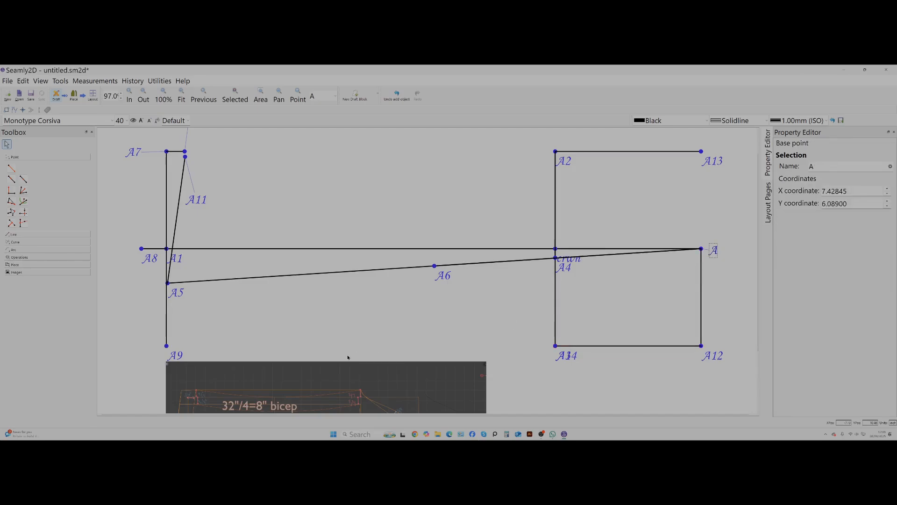
scroll(379, 360, "down", 2)
scroll(380, 359, "down", 5)
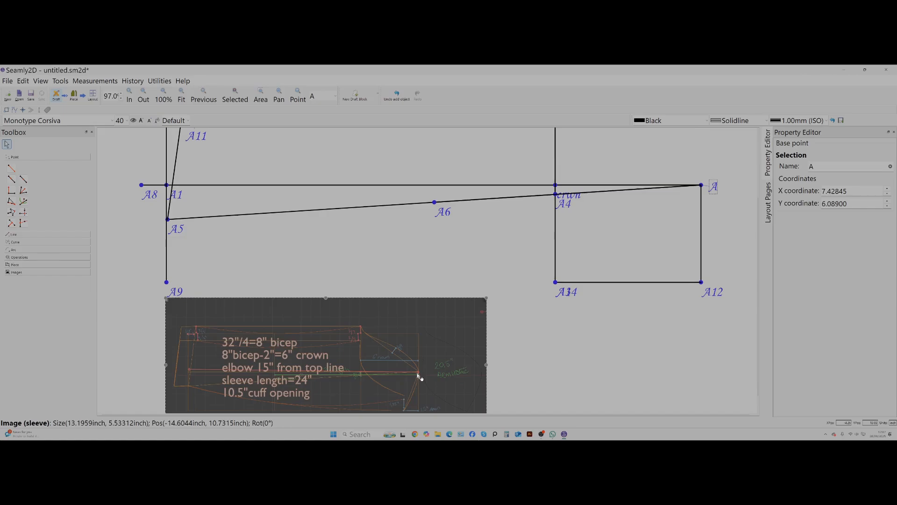
scroll(419, 377, "down", 1)
scroll(419, 377, "down", 2)
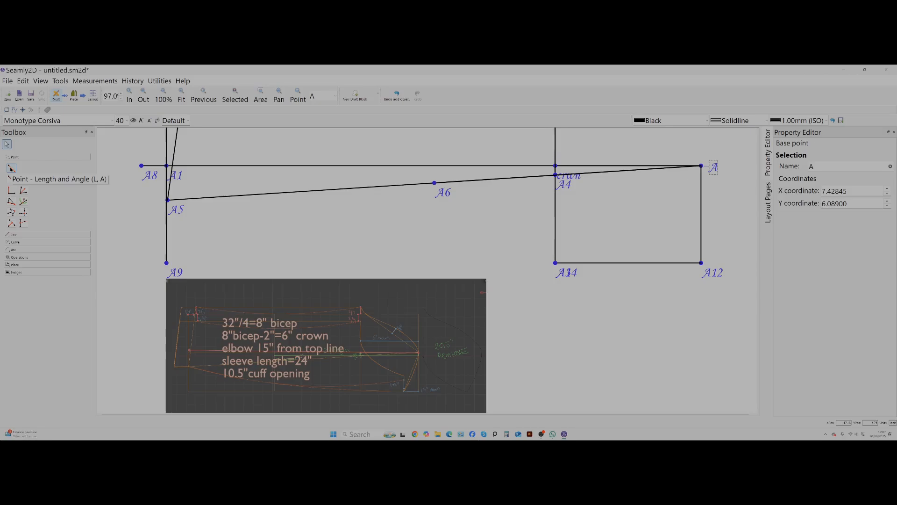
left_click(11, 179)
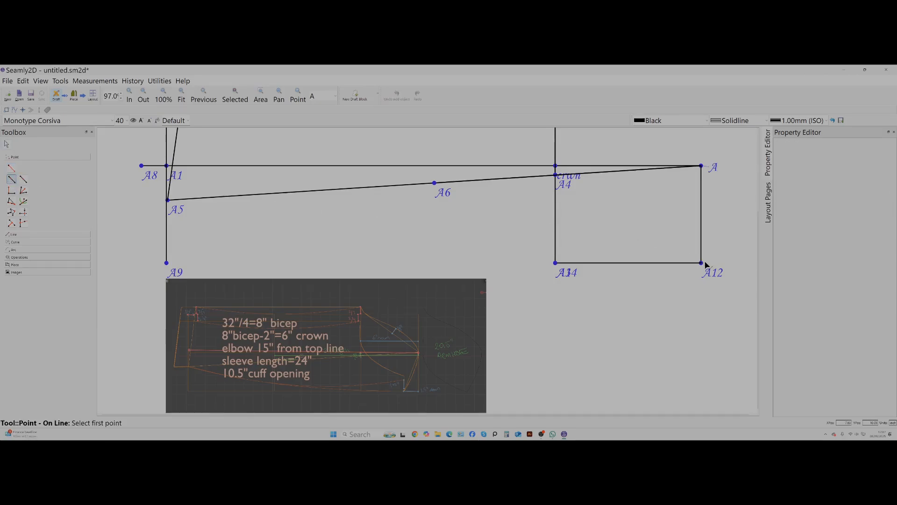
left_click(702, 264)
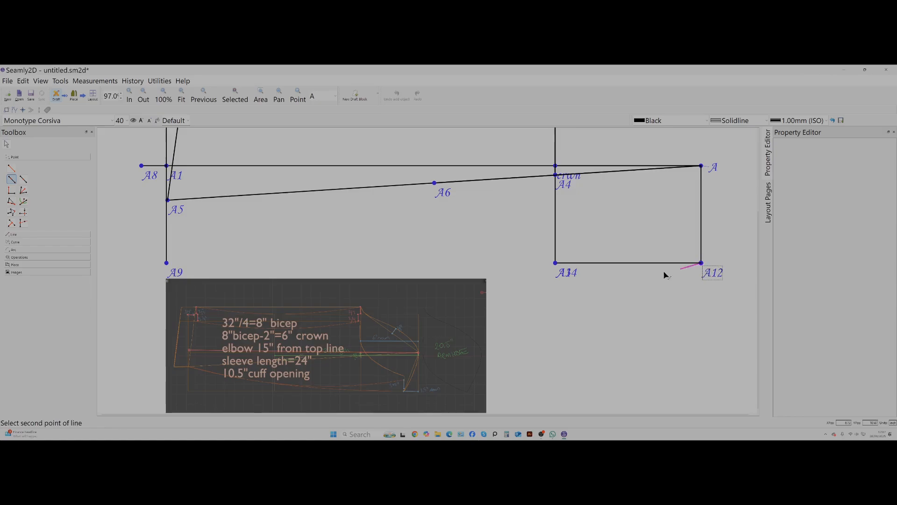
left_click(556, 263)
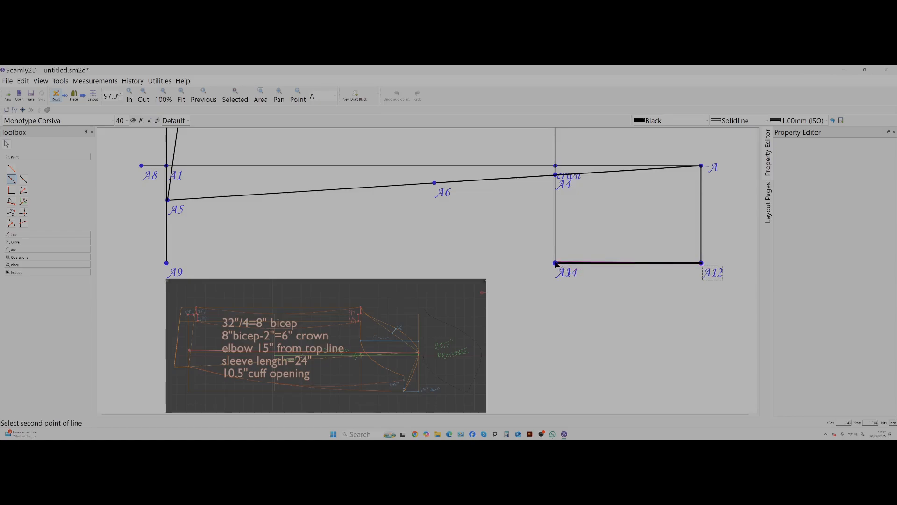
left_click(556, 263)
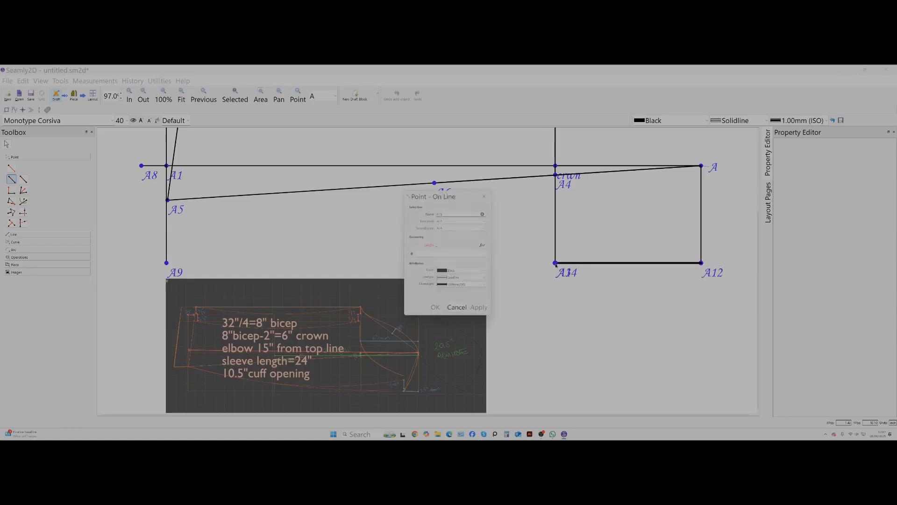
left_click(448, 254)
type("1.5")
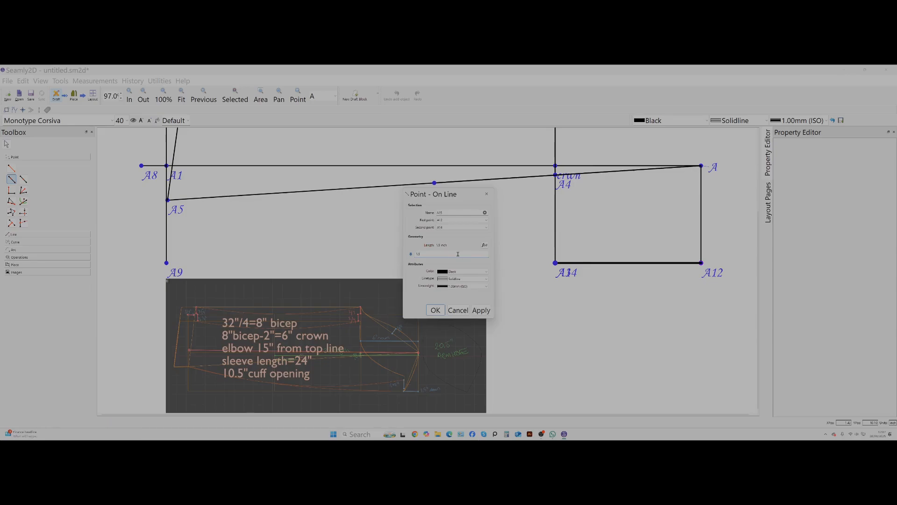
left_click(481, 310)
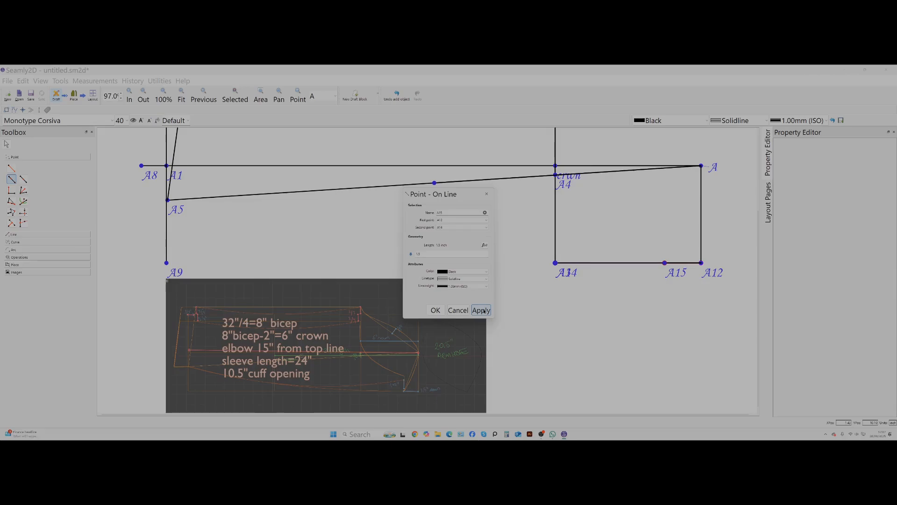
left_click(435, 309)
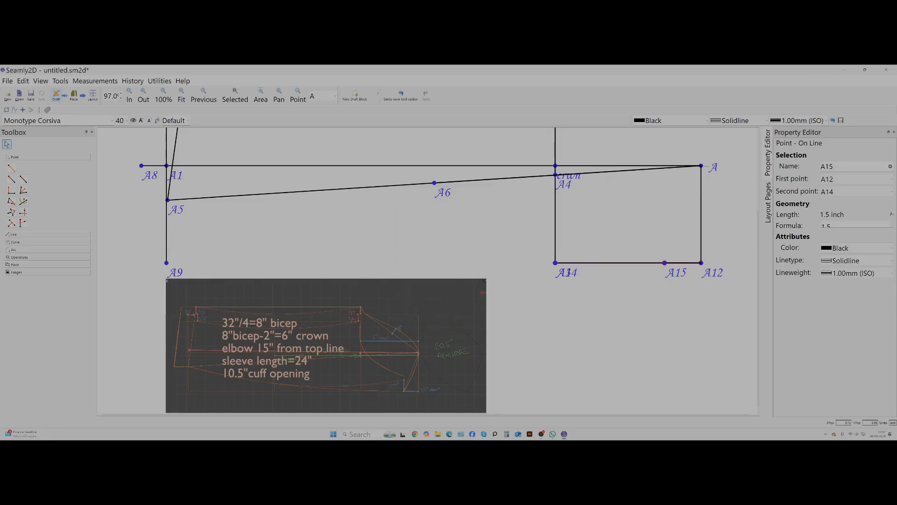
Add a Point On Perpendicular at A15, with A12 as the second point and a length of 1.25 inch.
left_click(11, 191)
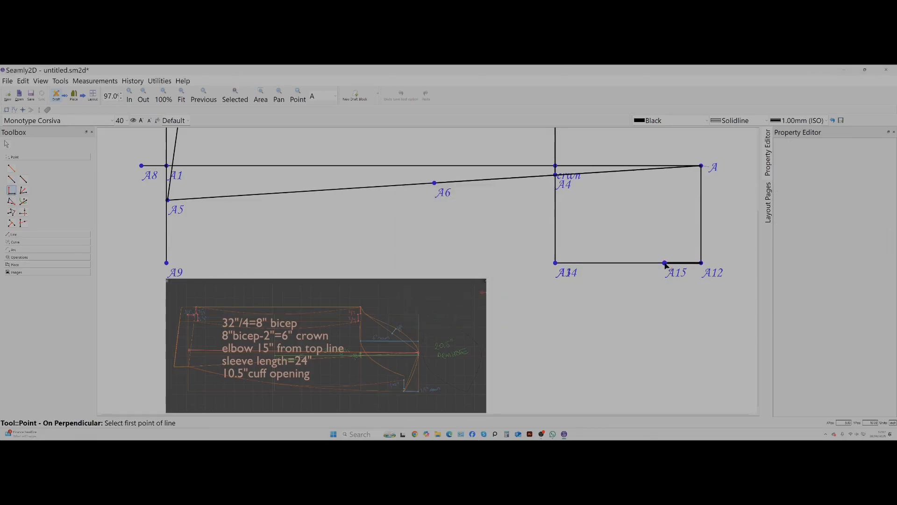
left_click(665, 263)
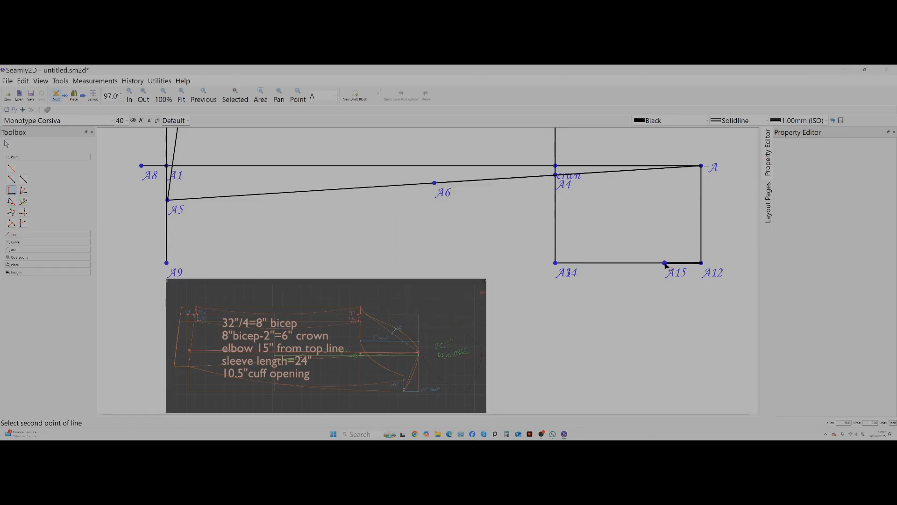
left_click(701, 263)
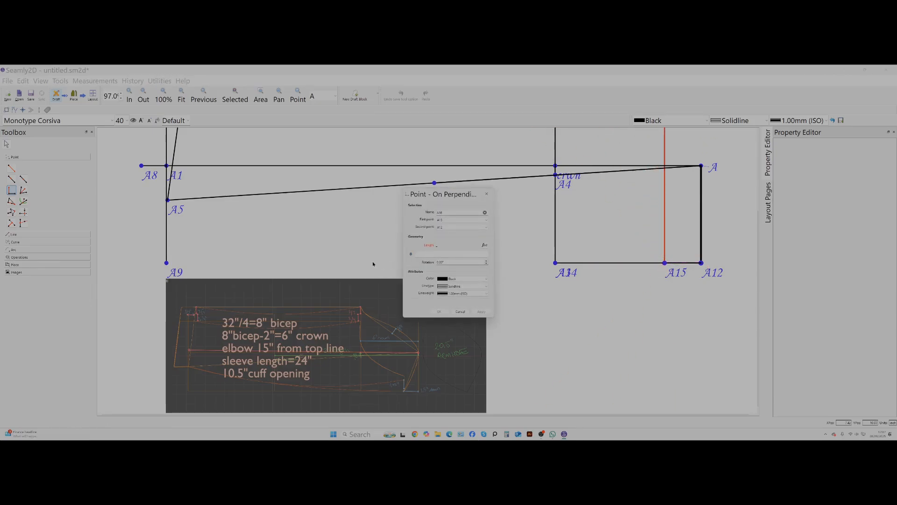
left_click(425, 254)
type("1.25")
left_click(482, 312)
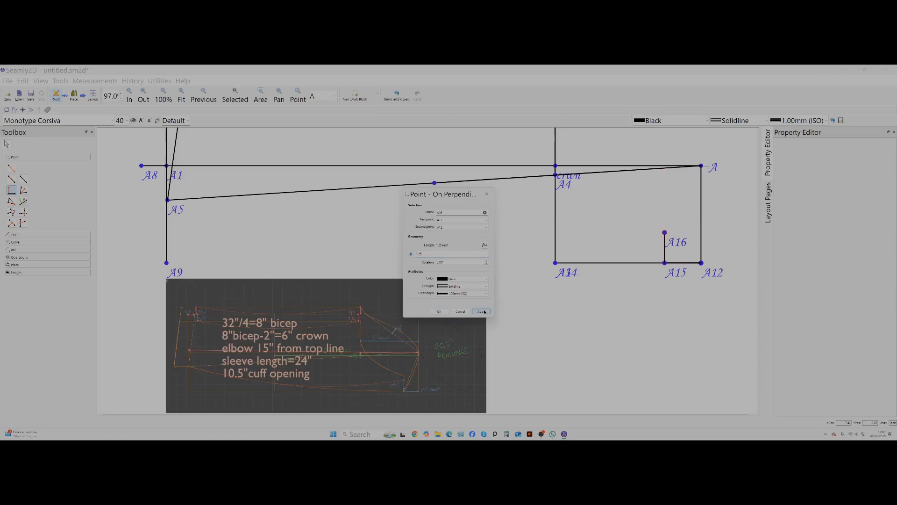
Finish the Point On Perpendicular at A15 with a length of 1.25 inch and clear the selection.
left_click(541, 312)
left_click(438, 311)
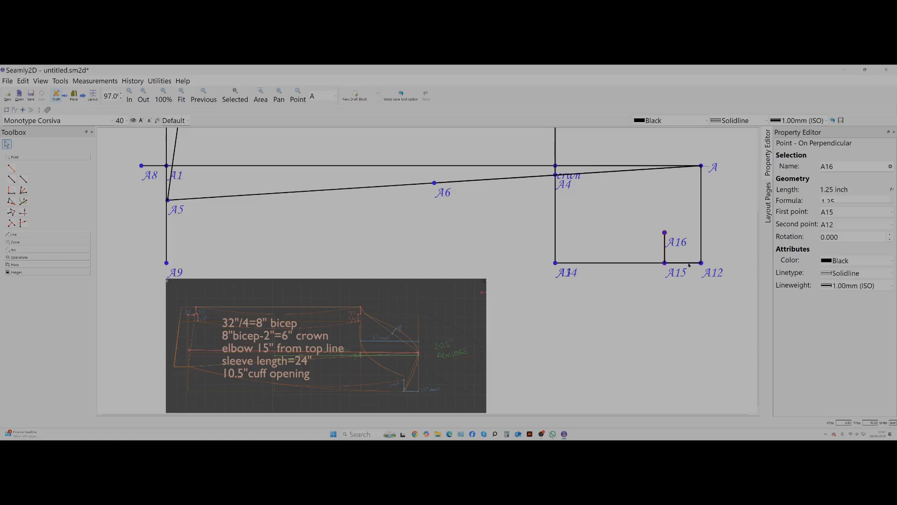
mouse_move(665, 265)
left_click(628, 222)
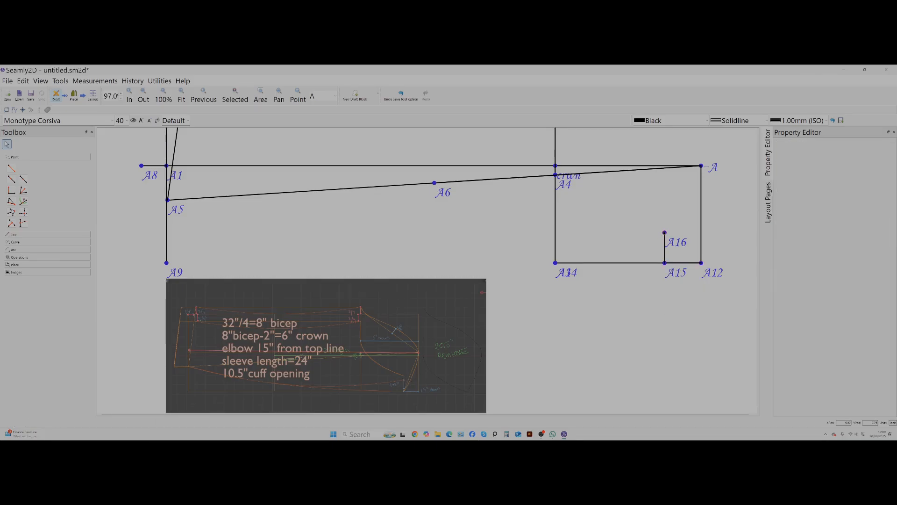
Add a Point Length and Angle from base point A20 with a length of 1.5 inch and an angle of 270°.
scroll(483, 271, "up", 3)
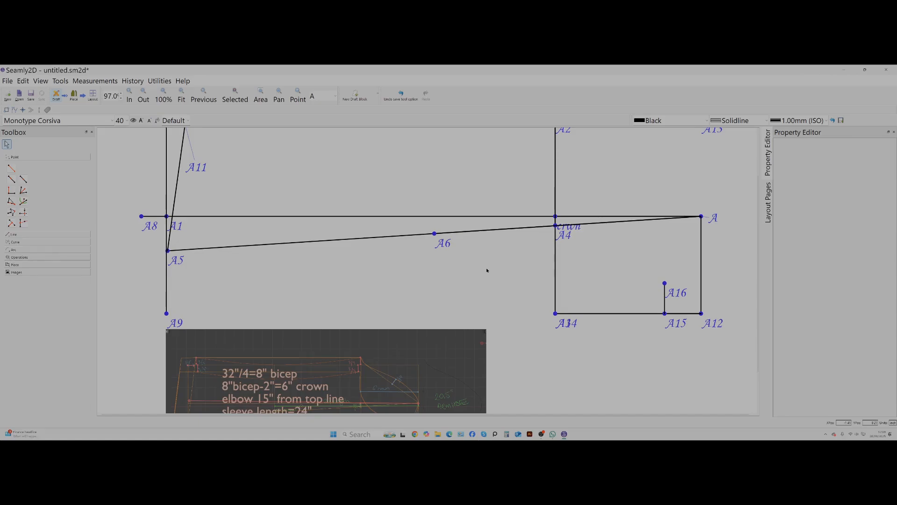
scroll(487, 270, "up", 1)
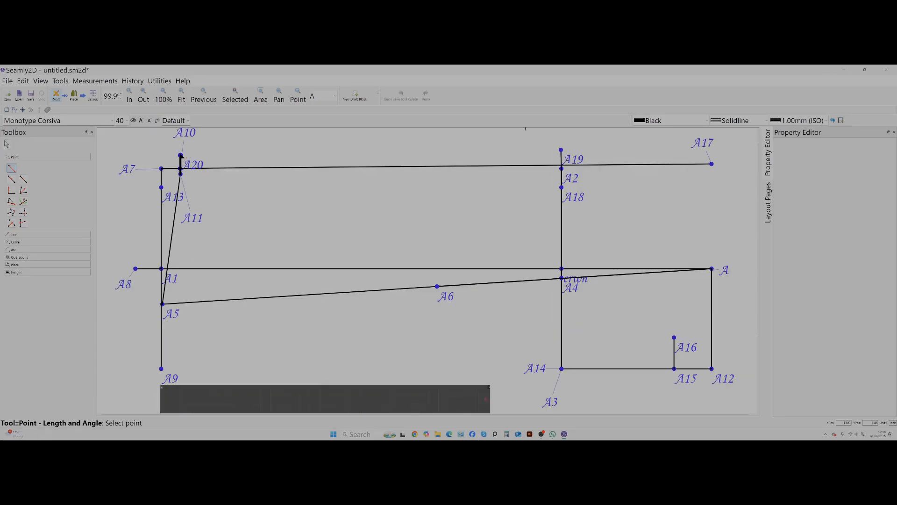
left_click(181, 156)
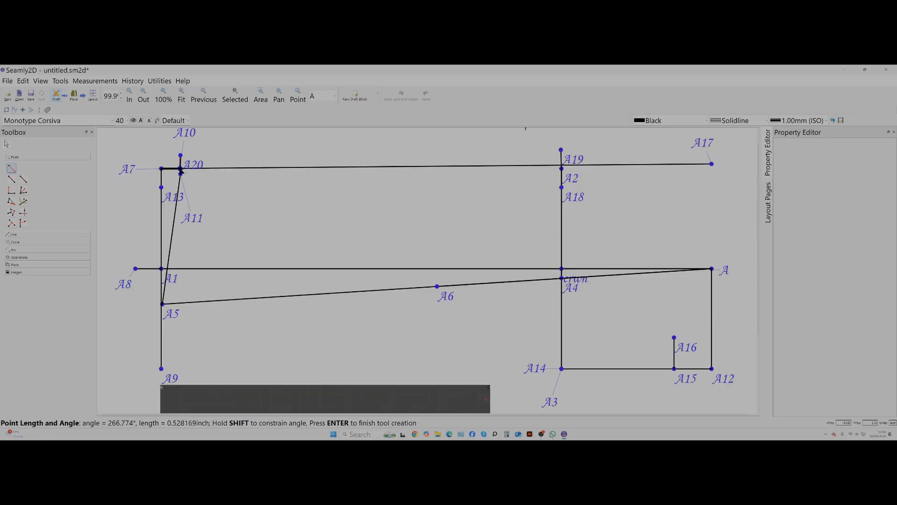
left_click(180, 195)
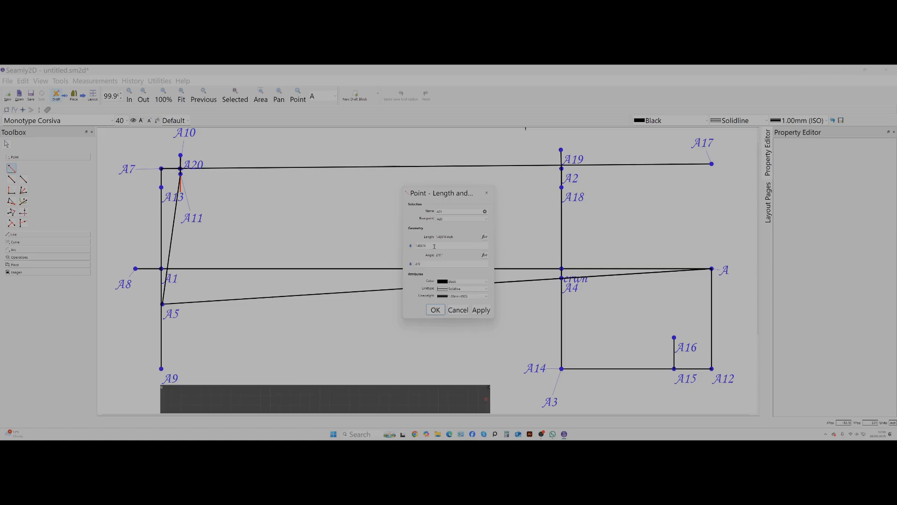
left_click_drag(434, 246, 403, 244)
type("1.5")
left_click(485, 310)
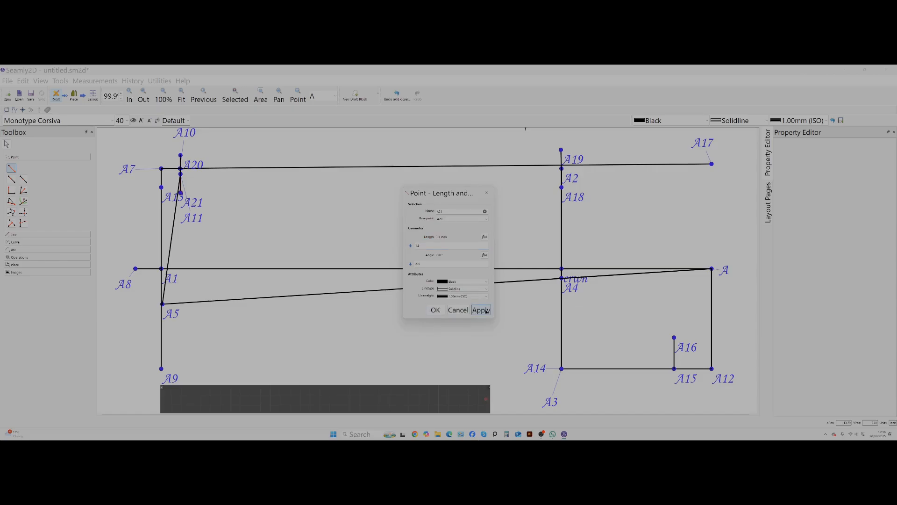
left_click(435, 310)
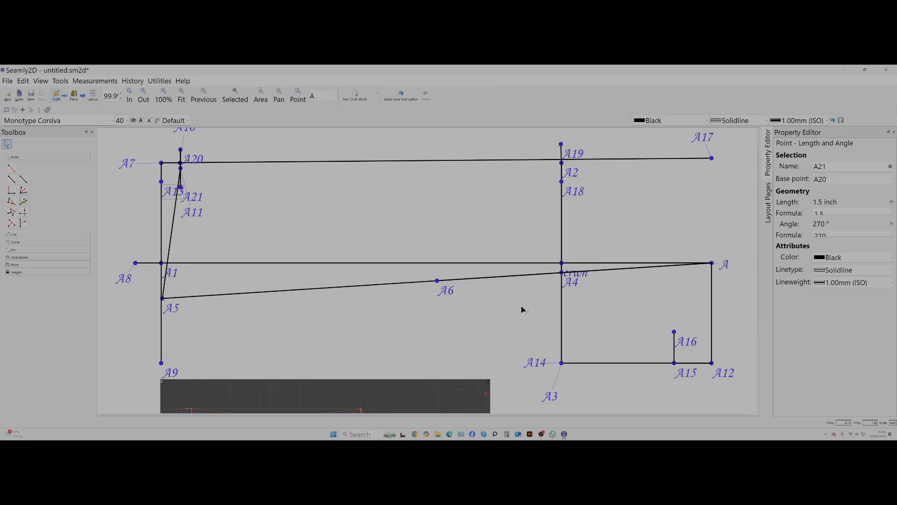
Following the sleeve reference image, draw an interactive curve from A15 to A5 with an end handle of about 7.1 inch at 344°.
scroll(592, 229, "down", 1)
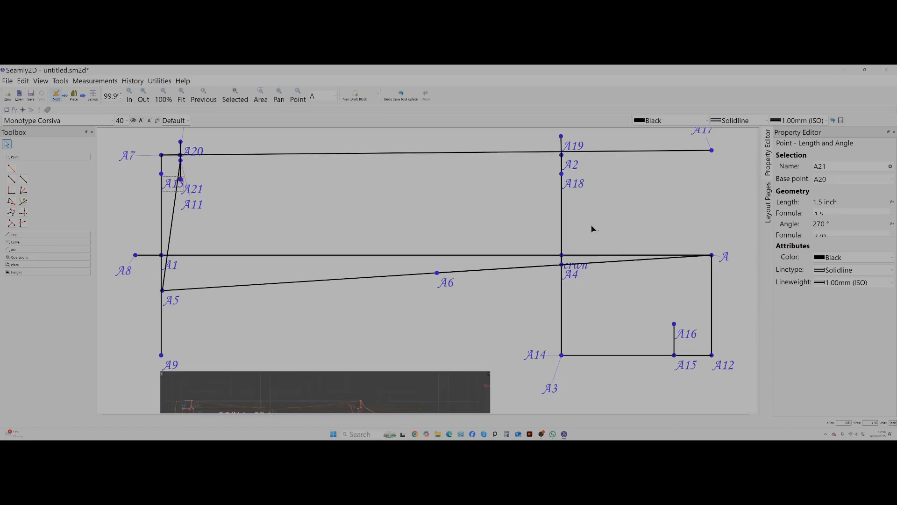
scroll(591, 229, "up", 1)
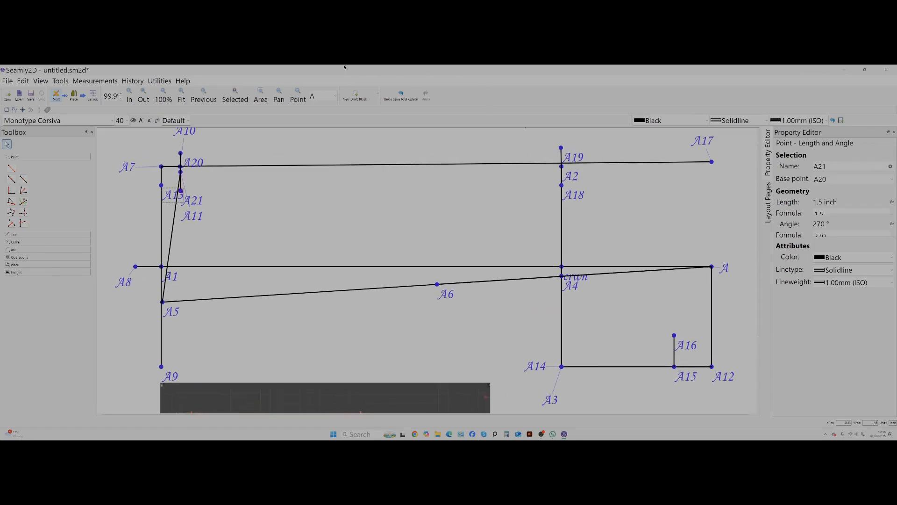
left_click(181, 95)
scroll(570, 348, "up", 1)
left_click(381, 374)
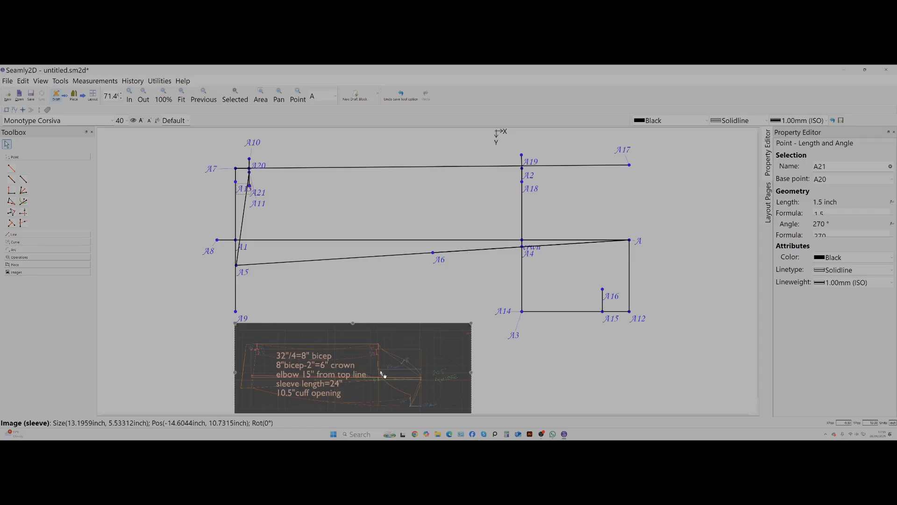
left_click(417, 282)
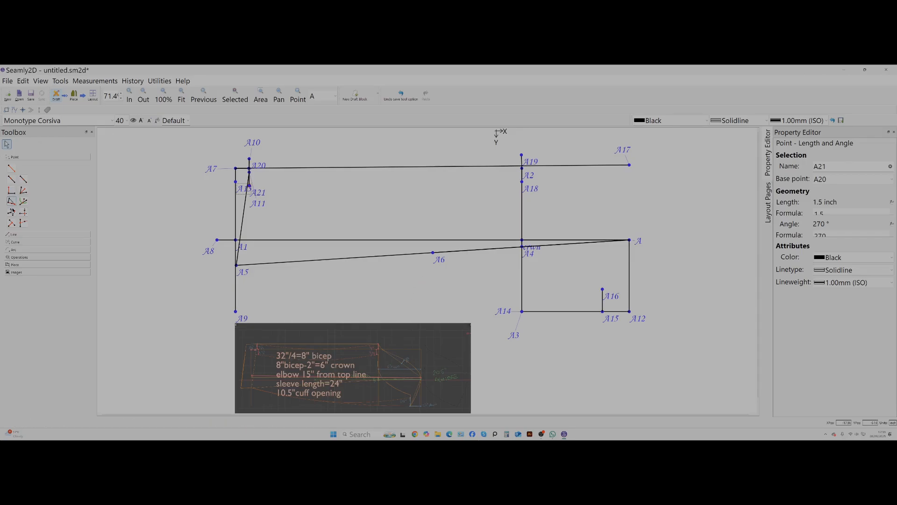
left_click(13, 243)
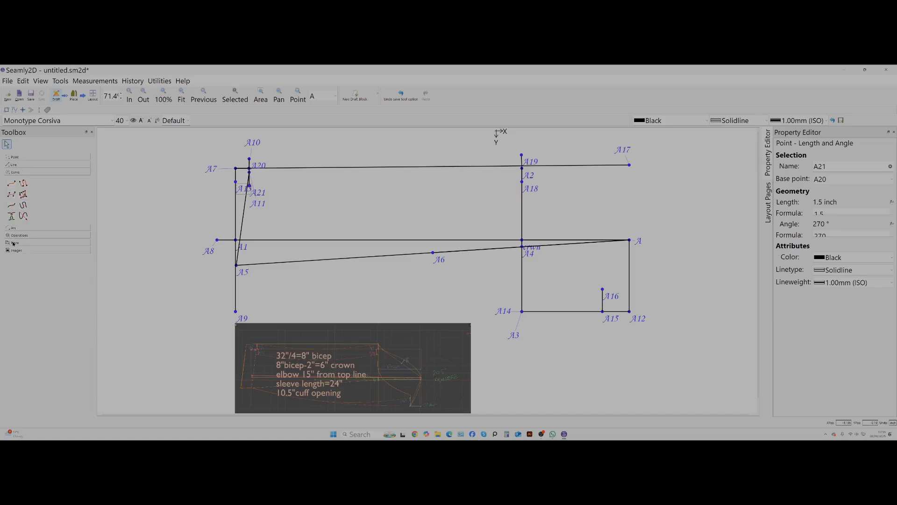
left_click(12, 183)
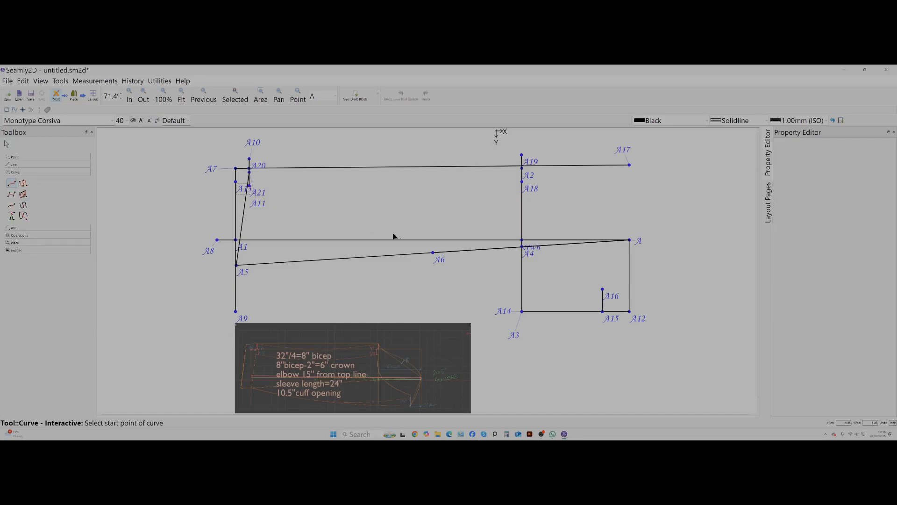
left_click(602, 312)
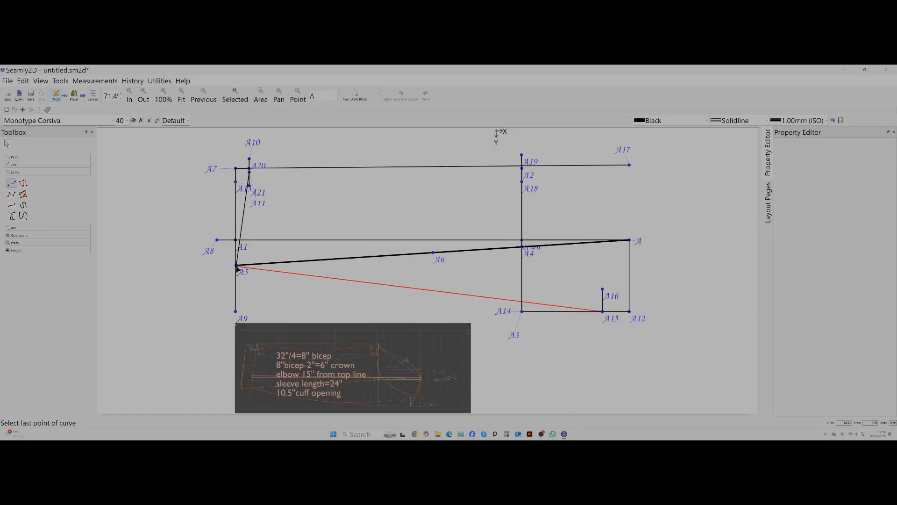
left_click_drag(237, 267, 114, 233)
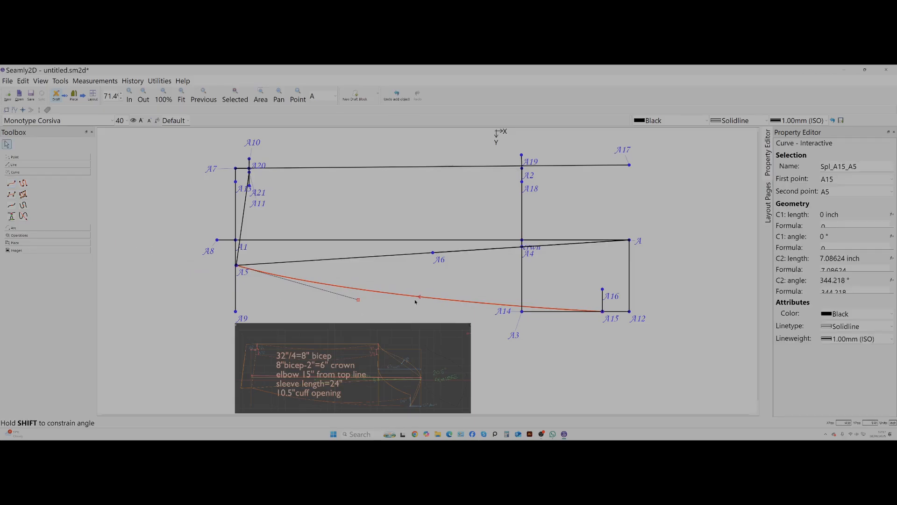
Reshape the A15–A5 curve into a downward bow, with handles about 12.5 inch at 180° from A15 and 9.7 inch at 347° from A5.
mouse_move(419, 299)
left_mouse_down()
mouse_move(421, 292)
mouse_move(408, 292)
left_mouse_up()
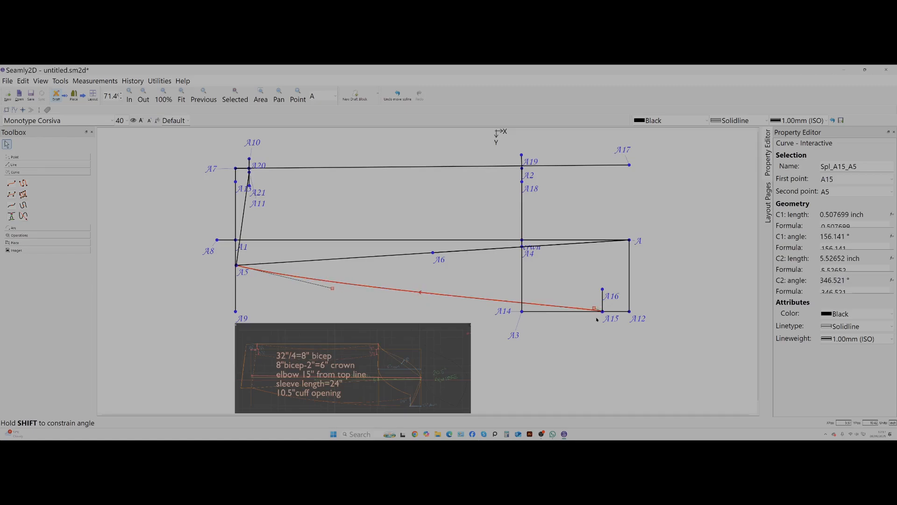
left_click_drag(594, 309, 584, 305)
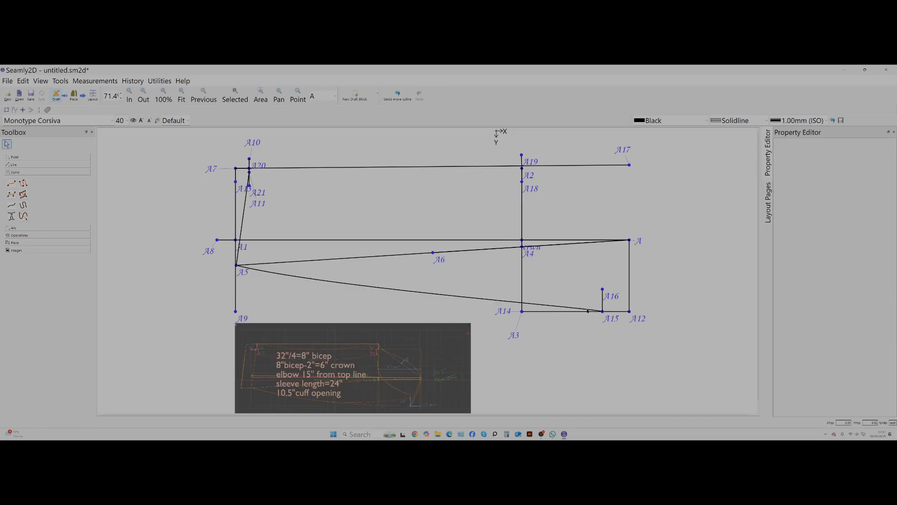
left_click(589, 310)
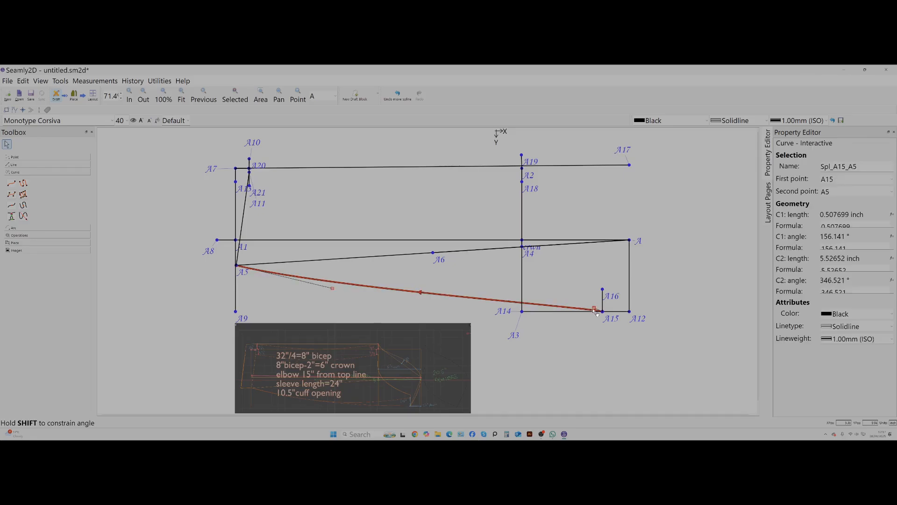
left_click_drag(595, 308, 378, 312)
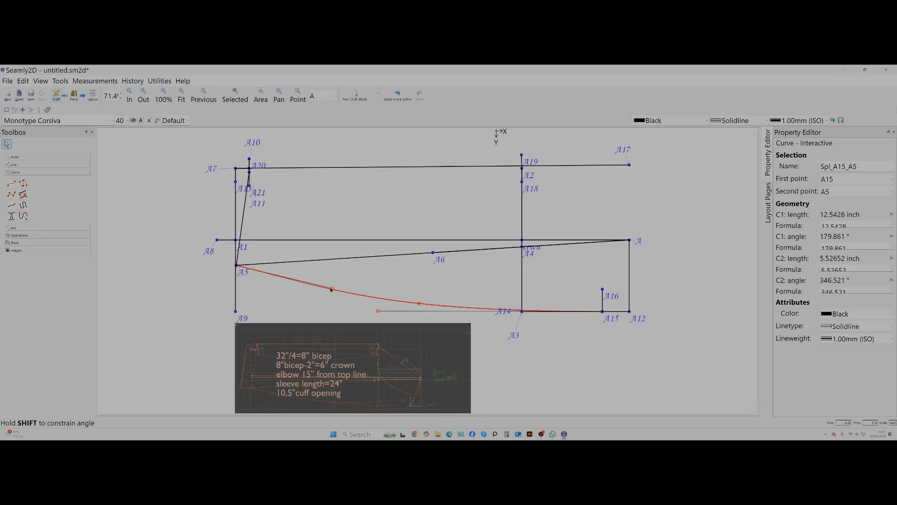
key("Return")
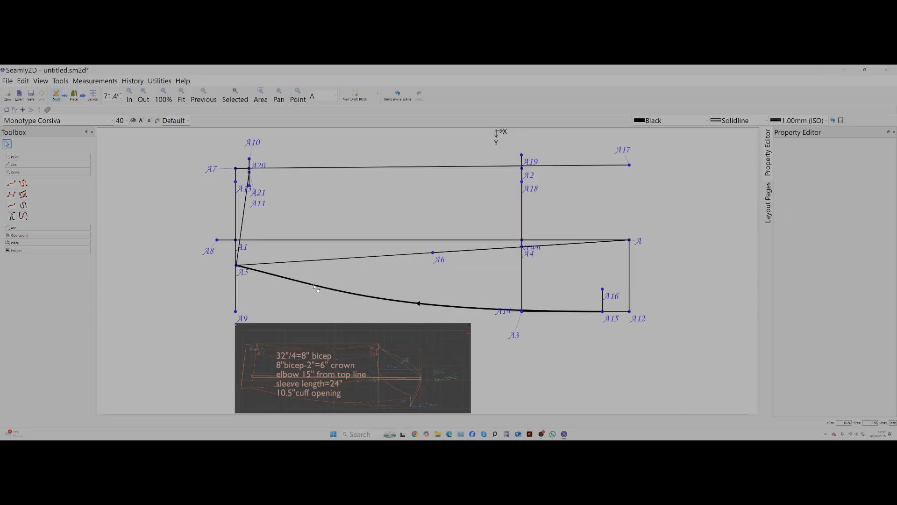
left_click(332, 288)
left_click_drag(334, 288, 409, 305)
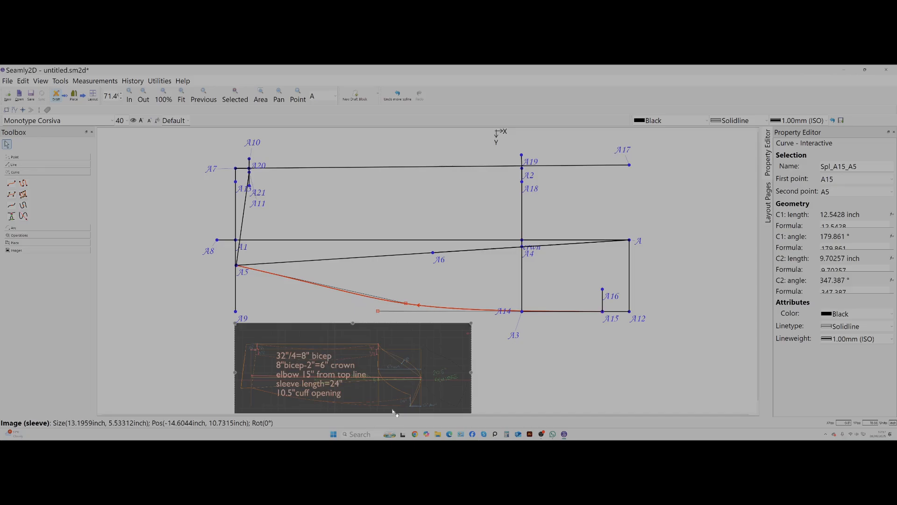
Draw an interactive curve from A20 to A19, dipping downward with an end handle of about 9.2 inch at 188°.
left_click(13, 183)
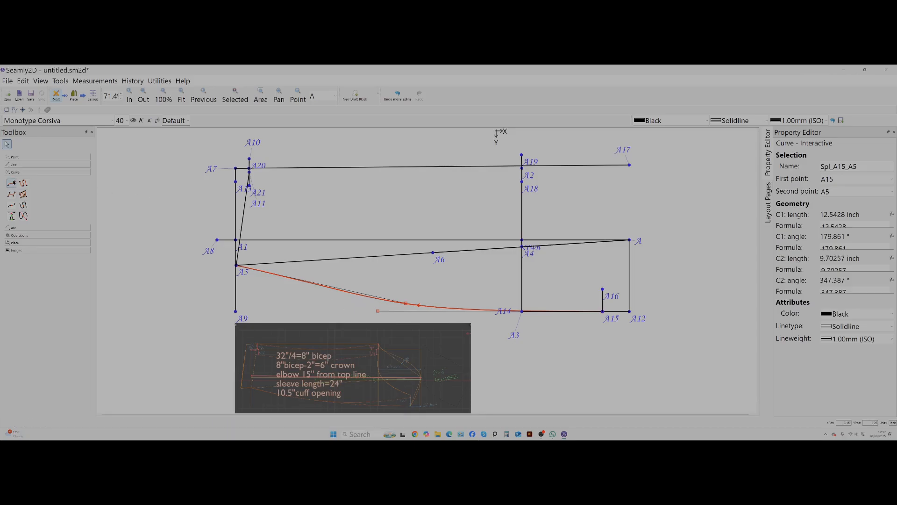
left_click(249, 160)
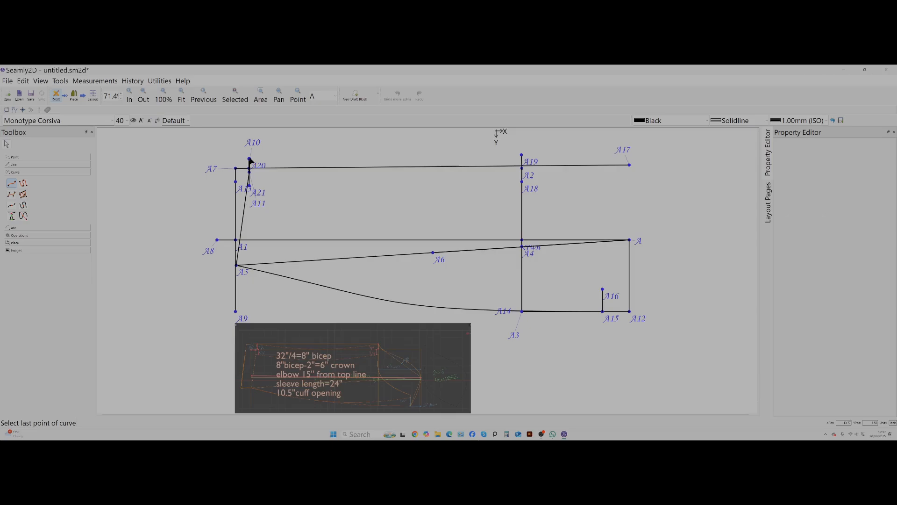
left_click(522, 155)
left_click_drag(587, 156, 684, 134)
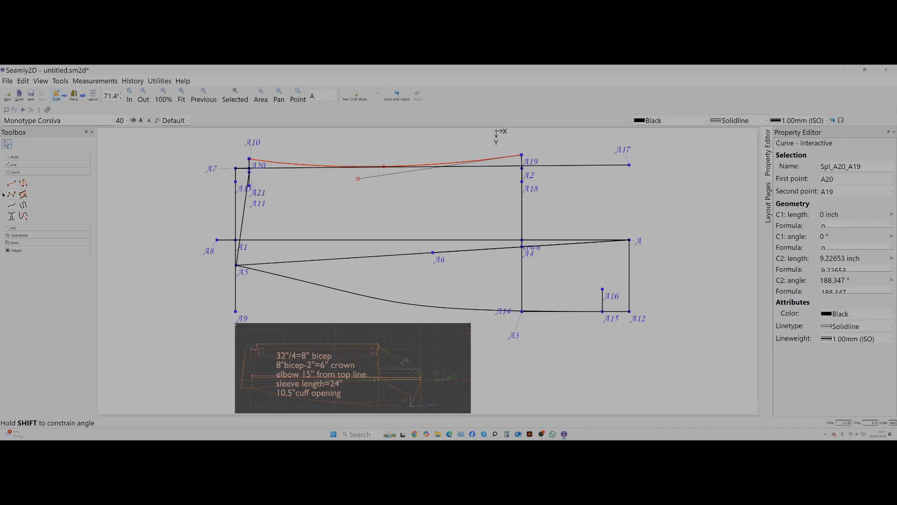
Draw an interactive curve from A21 to A18, dipping downward with an end handle of about 7.3 inch at 189°.
left_click(12, 181)
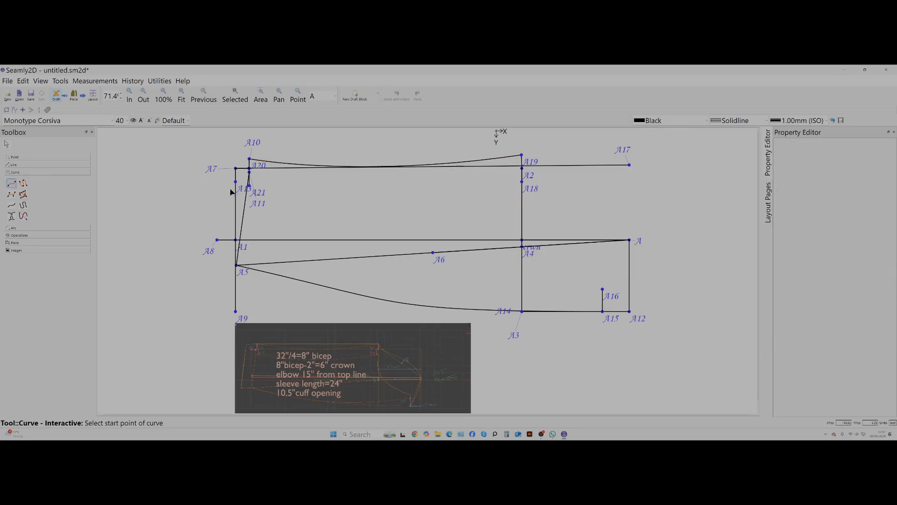
left_click(249, 173)
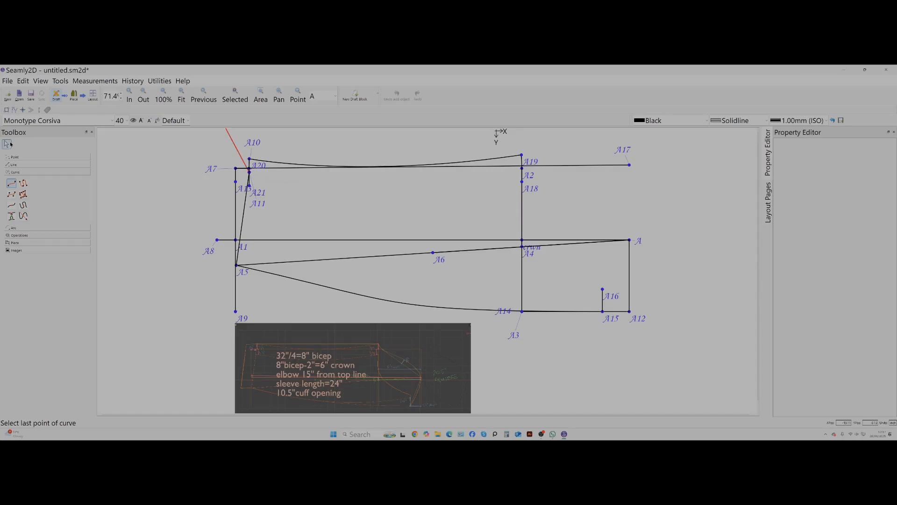
left_click(11, 182)
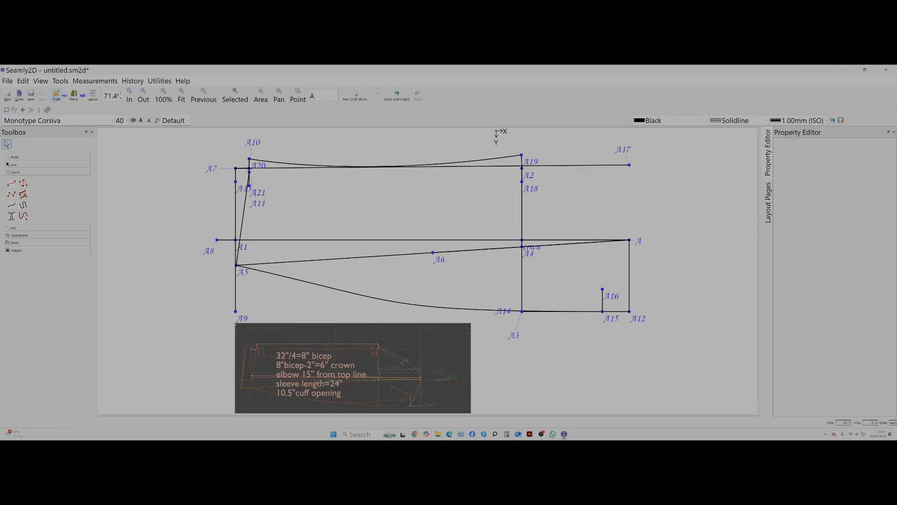
left_click(250, 185)
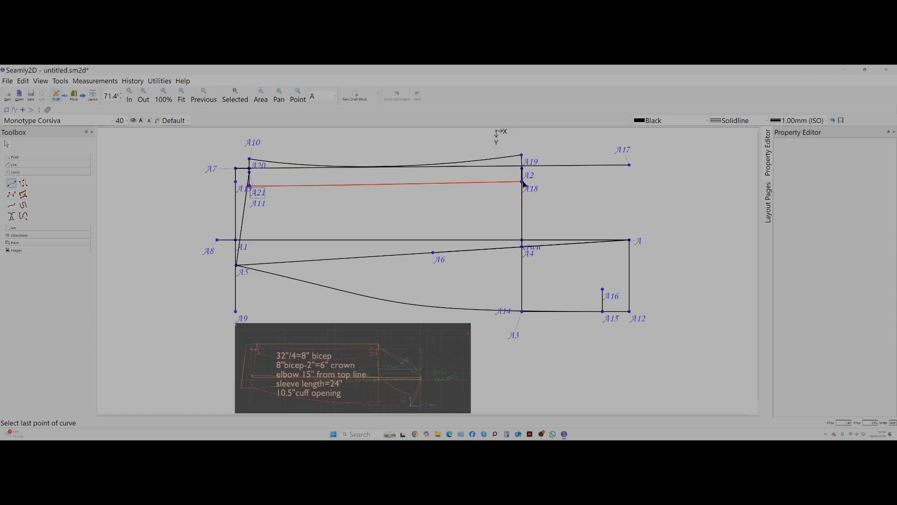
left_click_drag(523, 182, 640, 167)
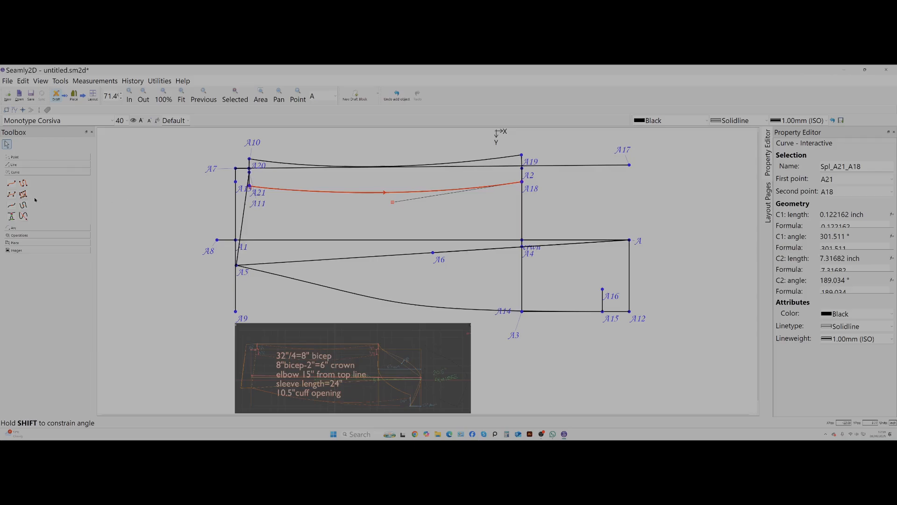
Draw an interactive curve from A19 to A for the sleeve cap, with an end handle of about 3.0 inch at 90°.
left_click(11, 183)
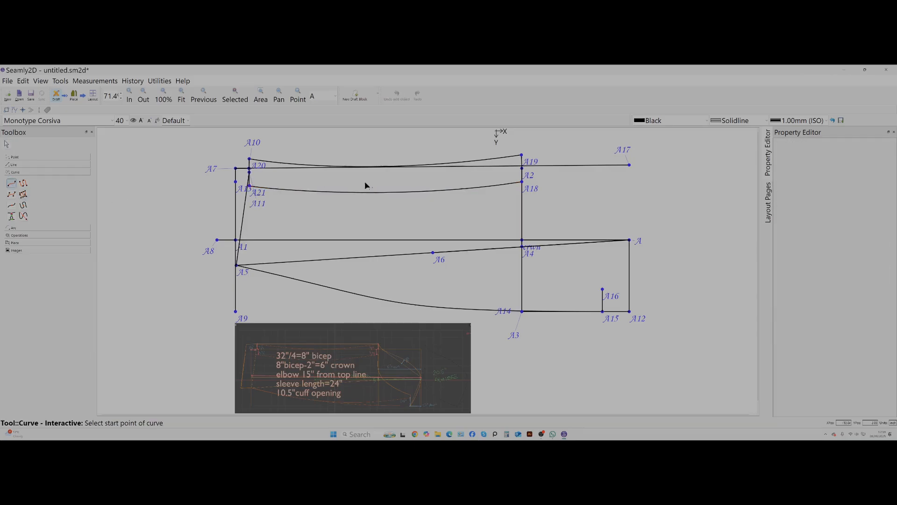
left_click(522, 156)
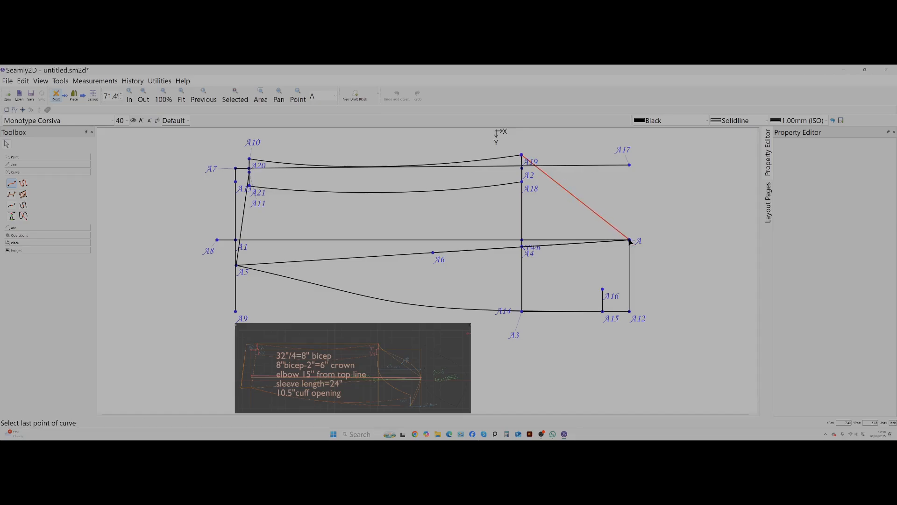
left_click_drag(629, 240, 630, 296)
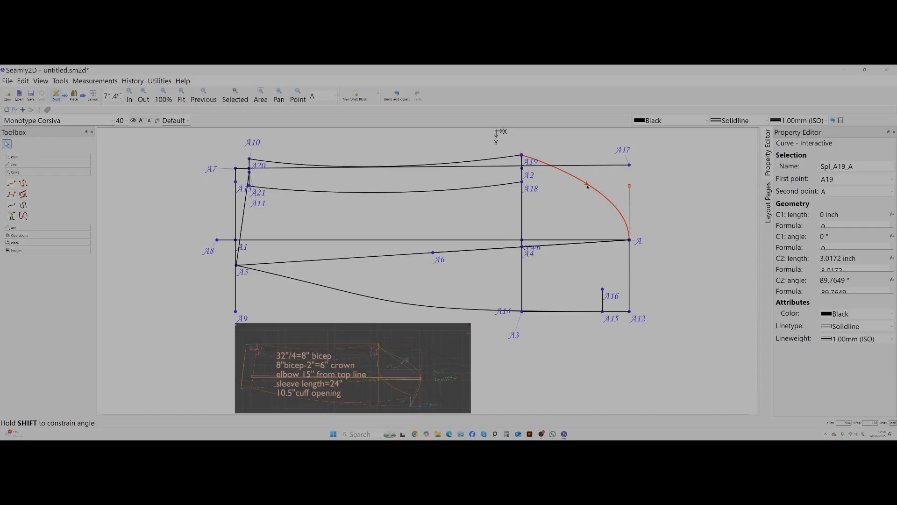
Reshape the A19–A cap curve into an S, with handles about 2.9 inch at 270° from A19 and 2.6 inch at 92° from A.
left_click_drag(588, 186, 576, 194)
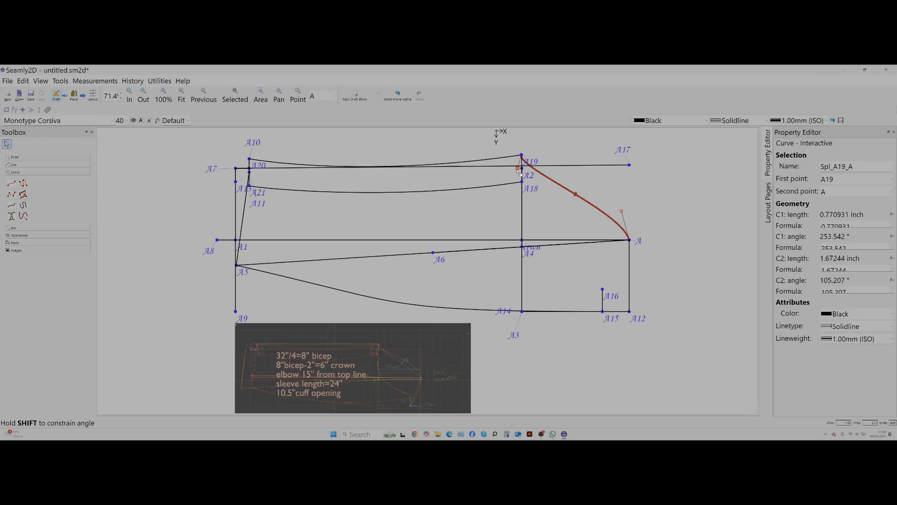
left_click_drag(518, 168, 527, 202)
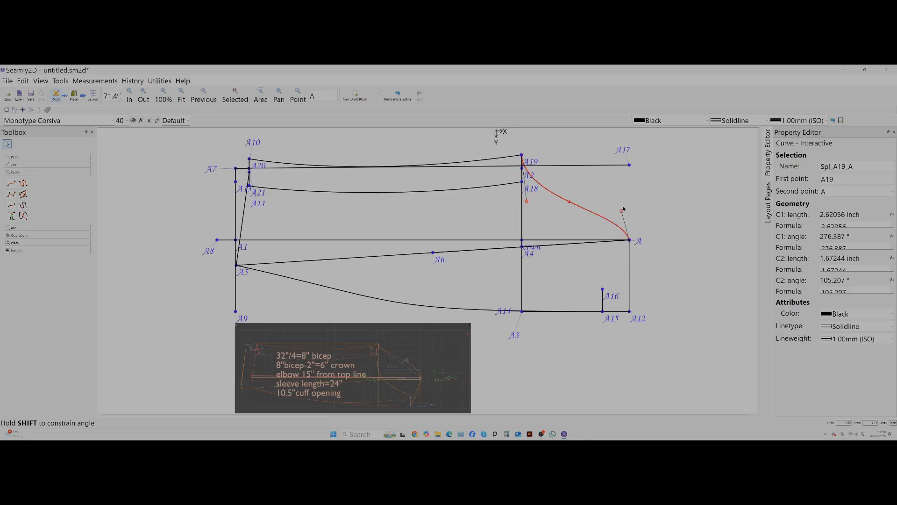
left_click_drag(625, 212, 630, 192)
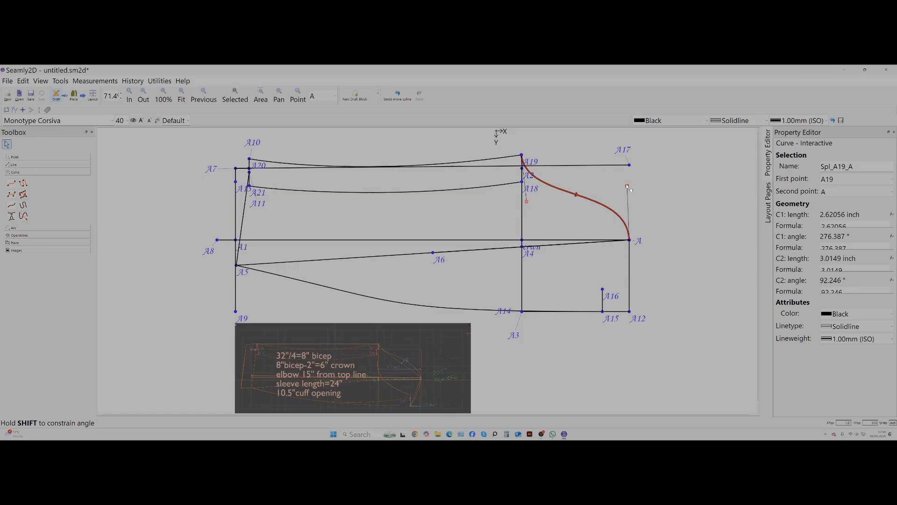
left_click_drag(526, 201, 521, 207)
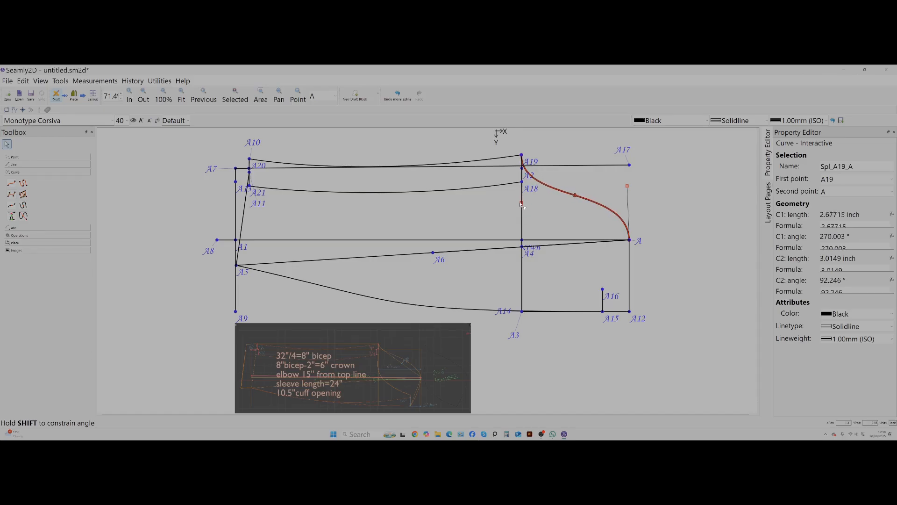
left_click_drag(628, 186, 629, 196)
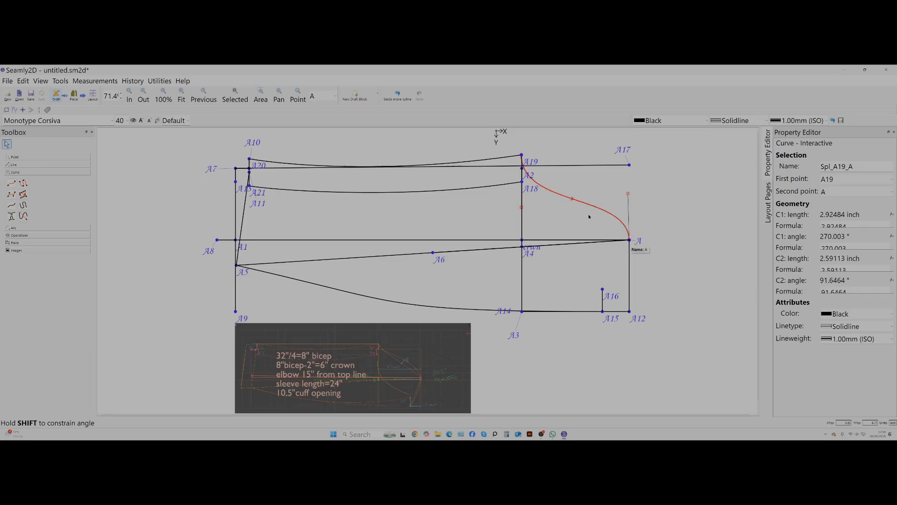
Draw an interactive curve from A to A15, bowing outward, with handles about 2.4 inch at 271° from A and 1.1 inch at 50° from A15.
left_click(11, 184)
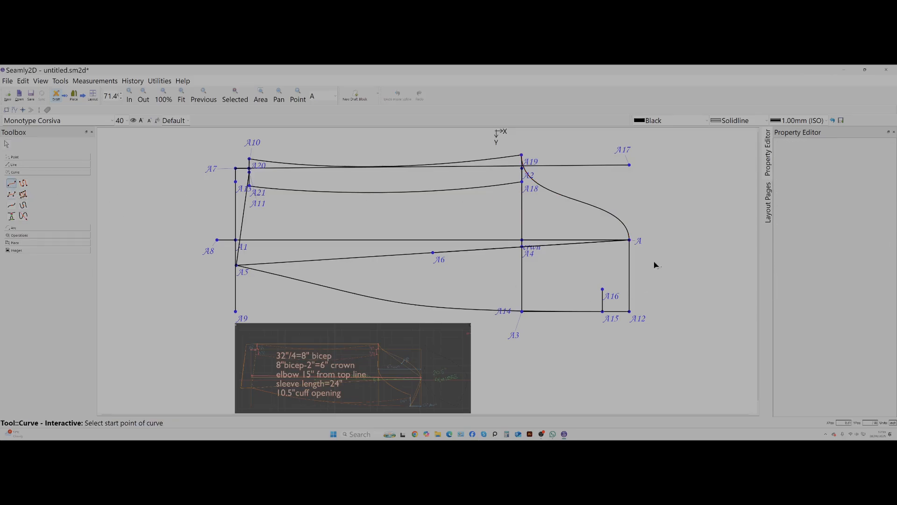
left_click(630, 241)
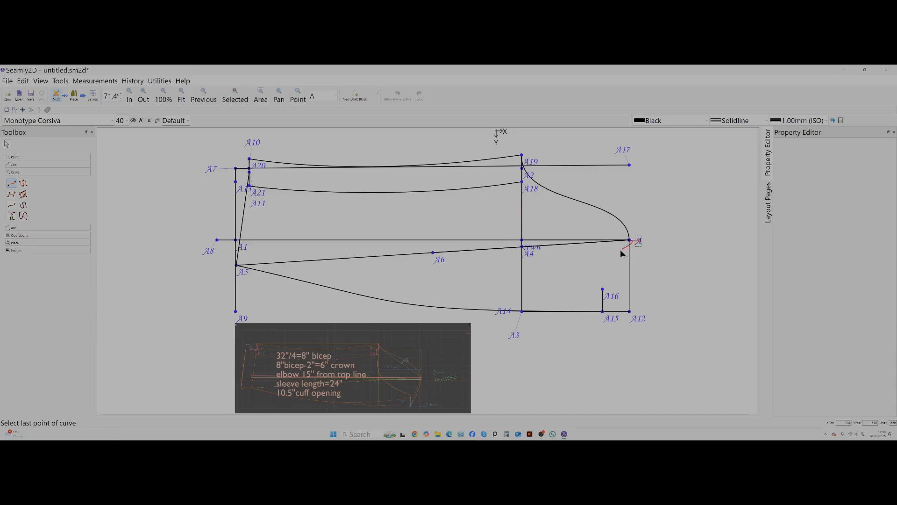
left_click(604, 312)
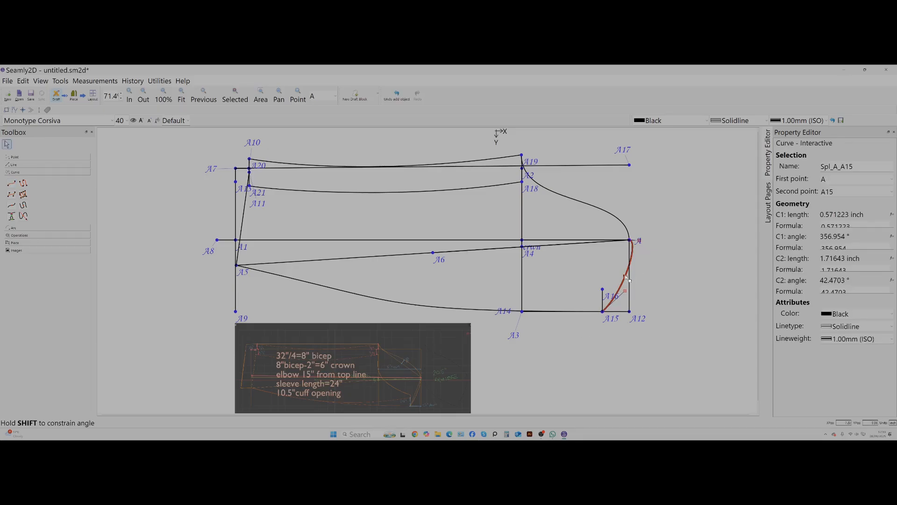
mouse_move(628, 279)
left_mouse_down()
mouse_move(639, 255)
mouse_move(630, 264)
left_mouse_up()
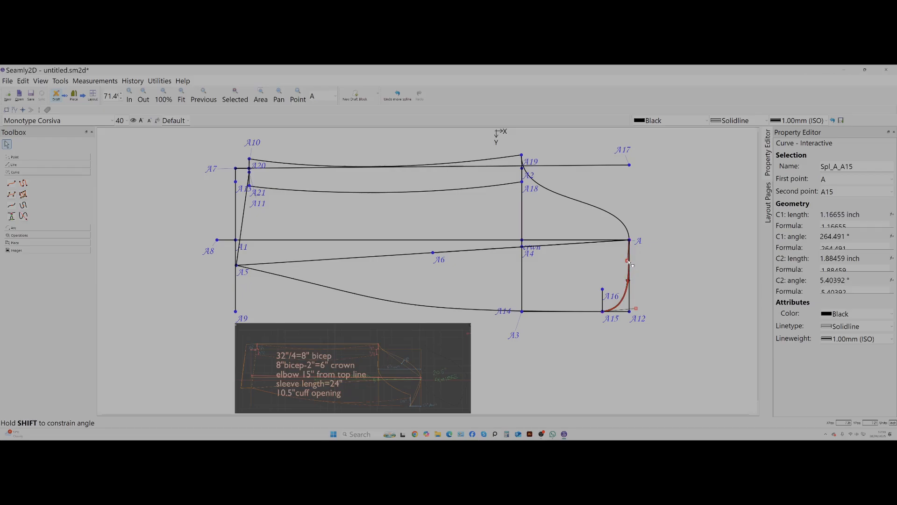
left_click_drag(633, 308, 631, 283)
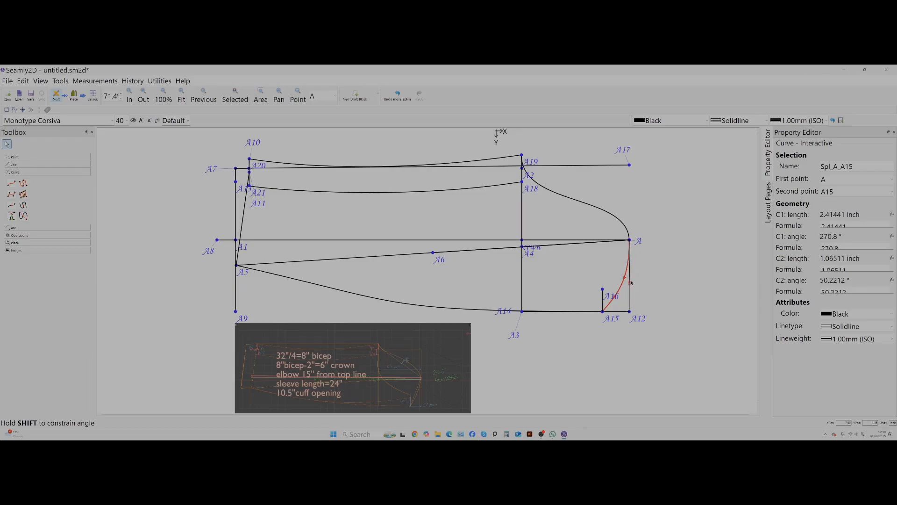
left_click(583, 265)
Draw an interactive underarm curve from A18 to A16, hollowed downward with an end handle of about 6.7 inch at 169°.
left_click(11, 183)
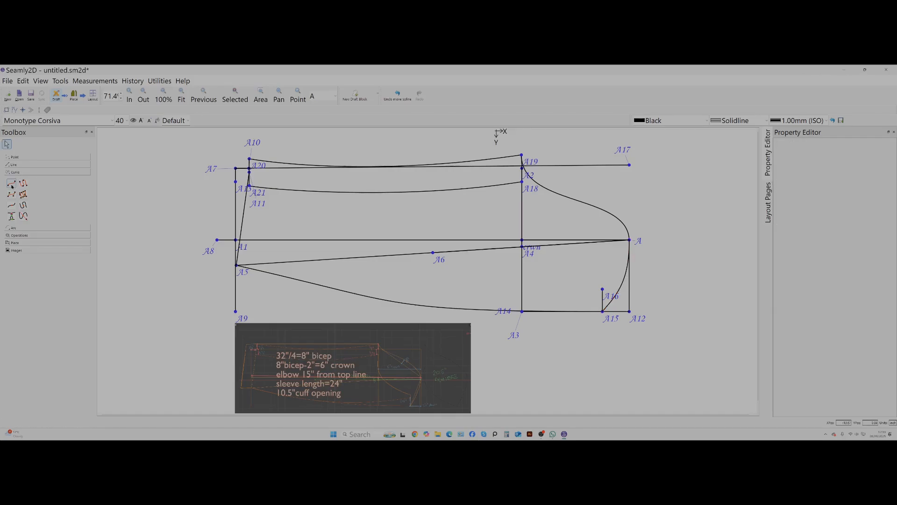
left_click(522, 182)
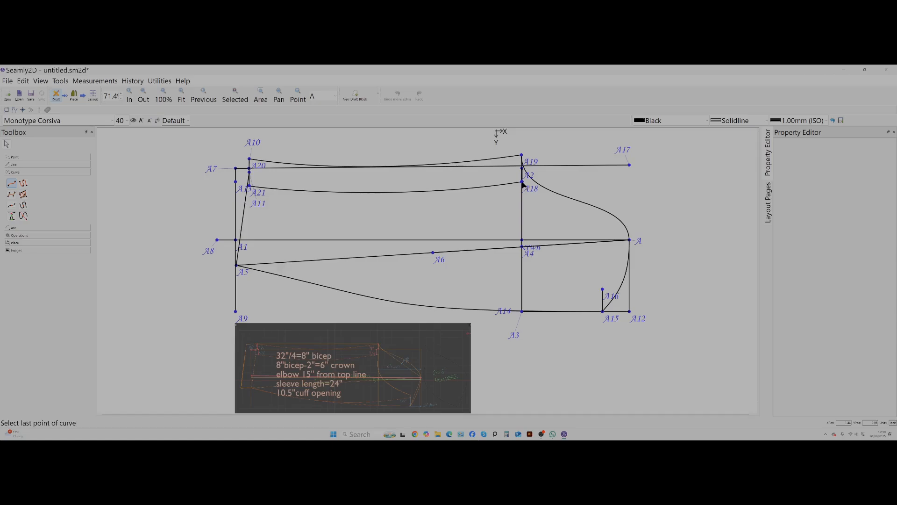
left_click(602, 289)
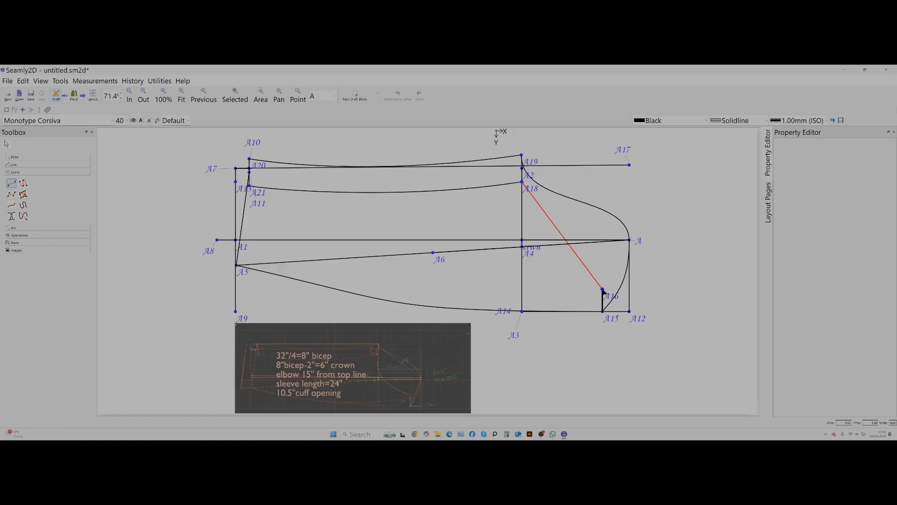
left_click_drag(681, 287, 721, 312)
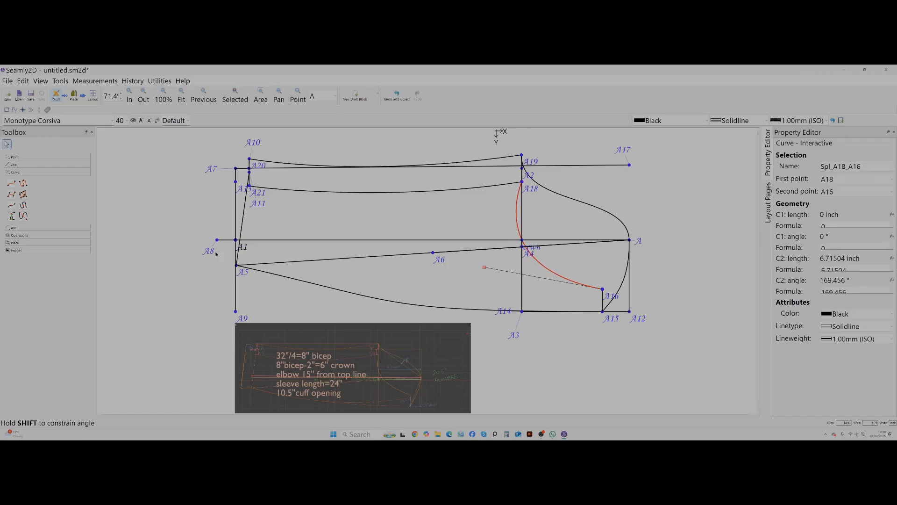
Draw an interactive curve from A16 to A5, dipping downward with an end handle of about 11.8 inch at 345°.
left_click(9, 184)
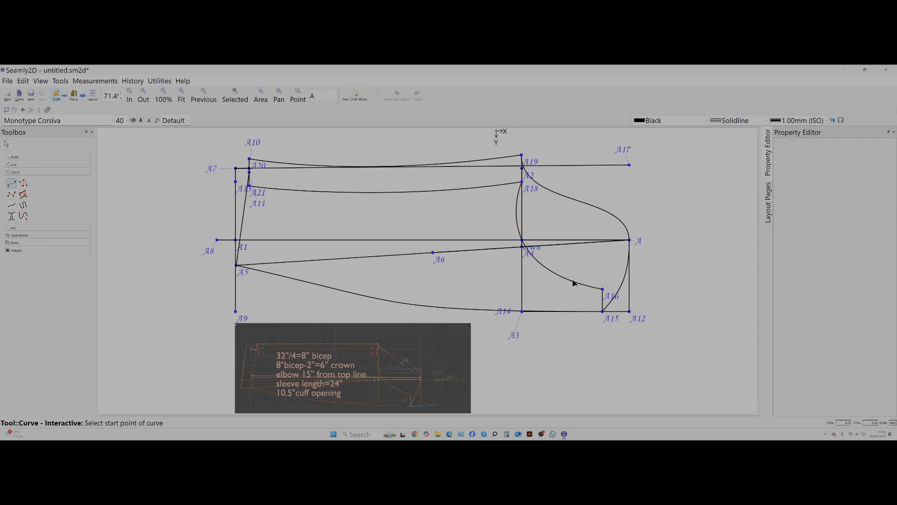
left_click(603, 290)
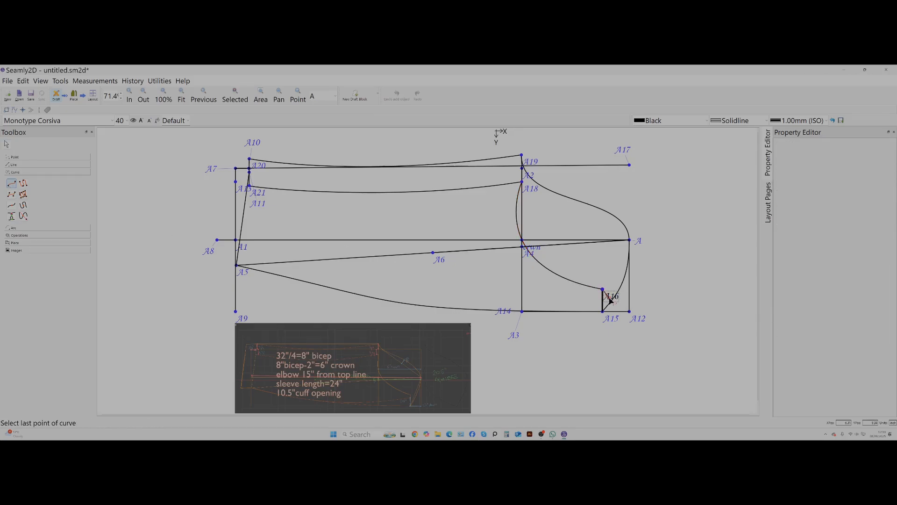
left_click(237, 265)
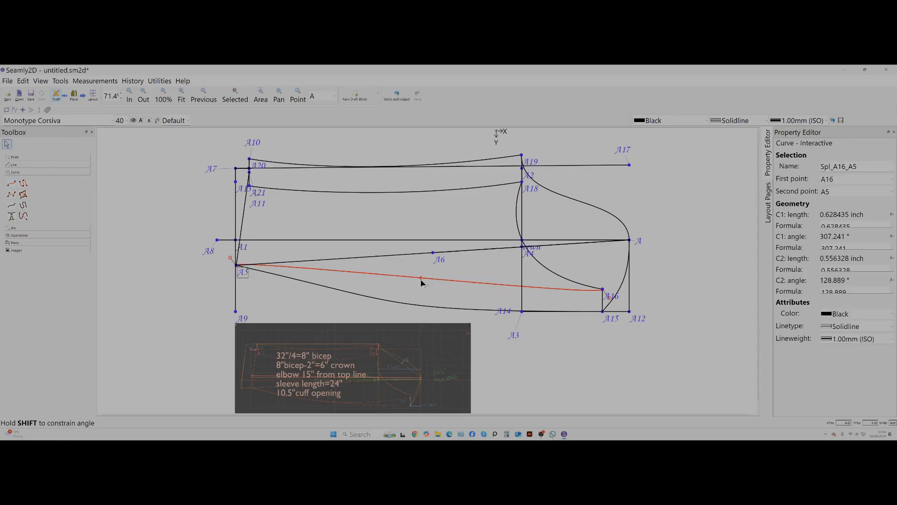
left_click_drag(424, 280, 442, 323)
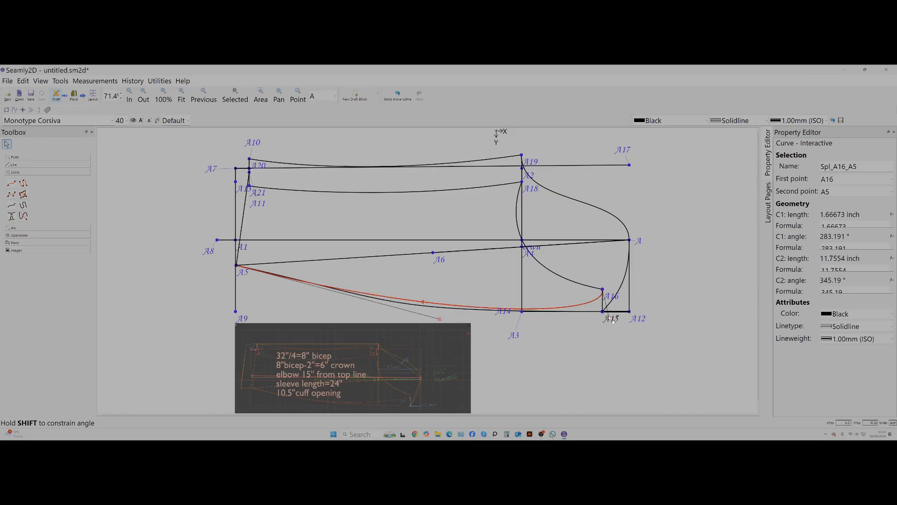
Reshape the start of the A16–A5 curve with a handle of about 10.1 inch at 184°, and compare it with the A15–A5 curve.
left_click_drag(610, 318, 422, 302)
left_click(584, 309)
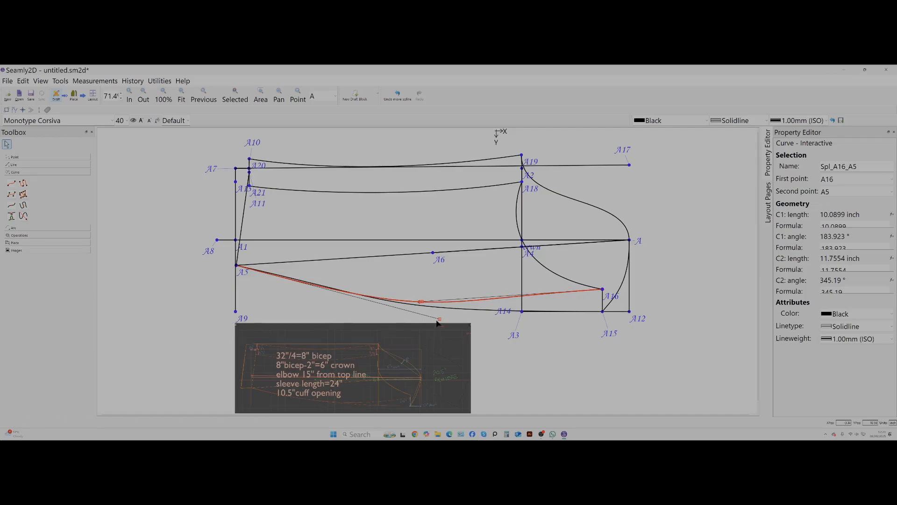
left_click(437, 318)
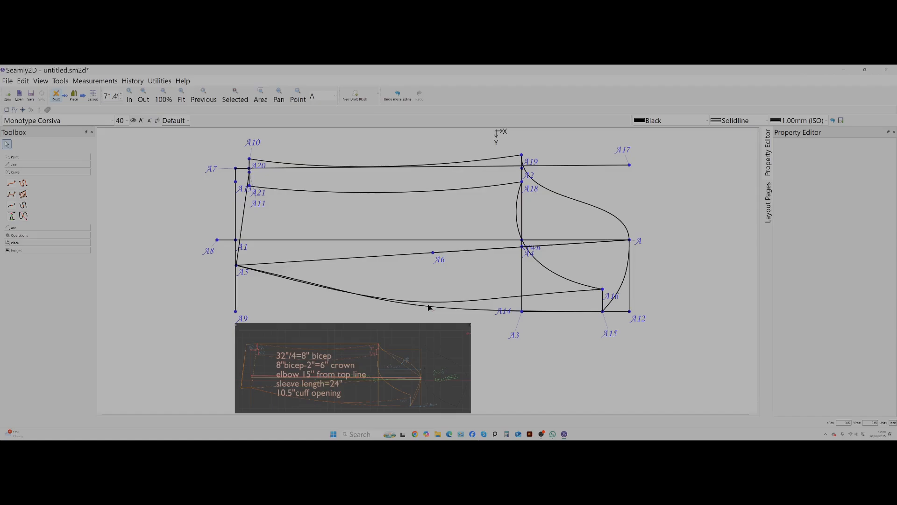
left_click_drag(427, 309, 377, 312)
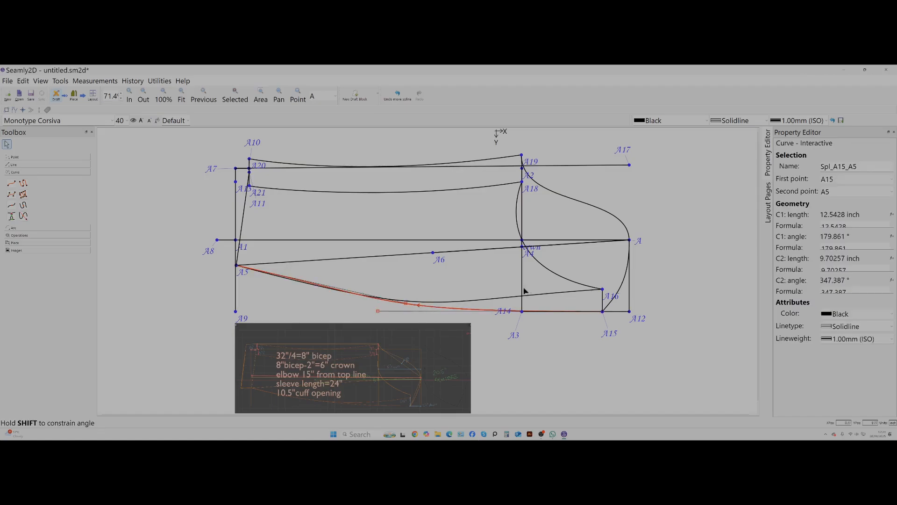
left_click(562, 294)
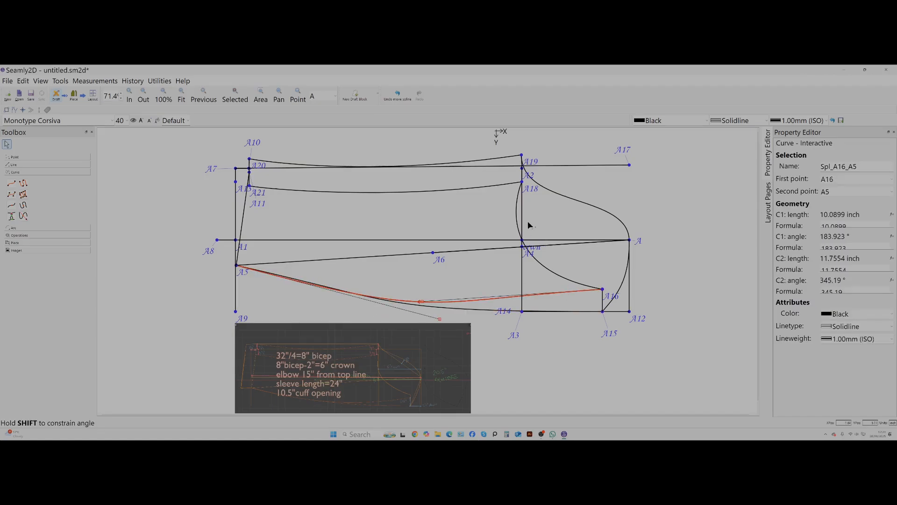
Fill out the A19–A cap curve slightly by moving its handle at A upward and toward A19.
left_click(573, 200)
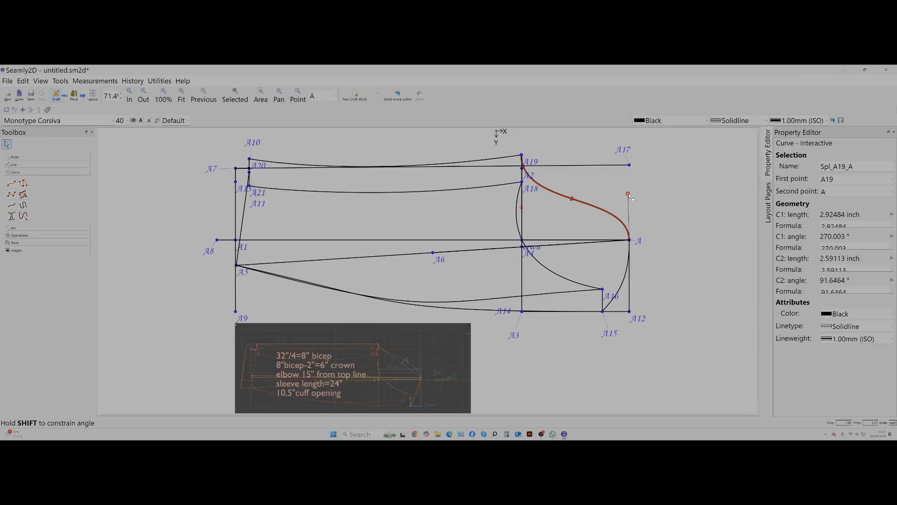
left_click_drag(629, 196, 618, 185)
key("Return")
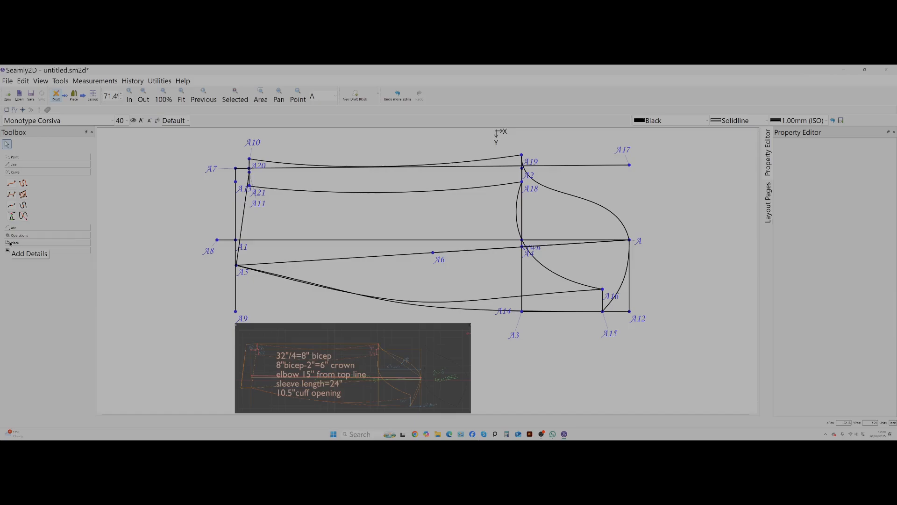
Create a pattern piece from the outer sleeve outline: A15–A5 curve, A20, A10, A10–A19 curve, A19–A cap curve and A–A15 curve.
left_click(75, 95)
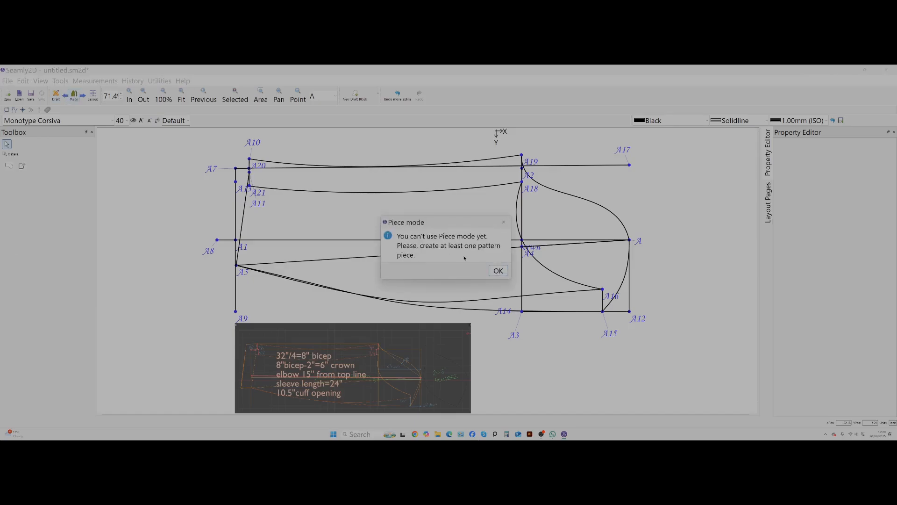
left_click(498, 271)
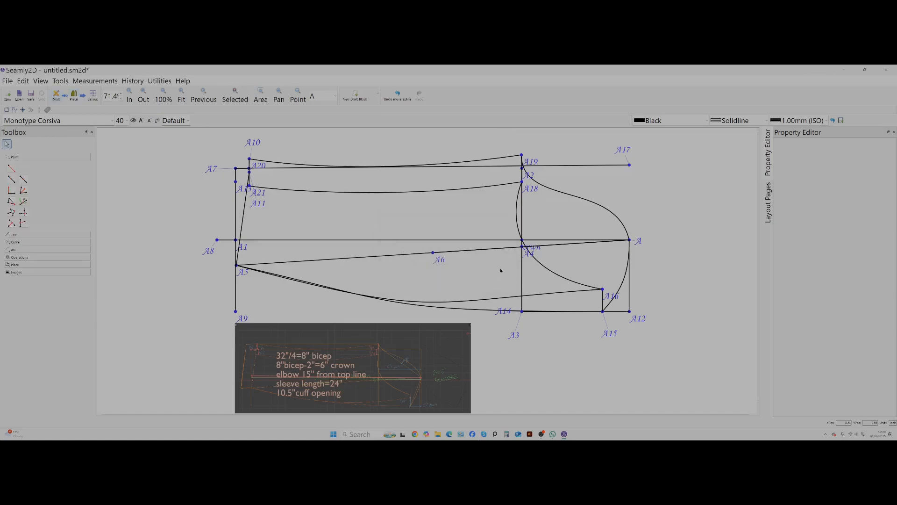
left_click(13, 265)
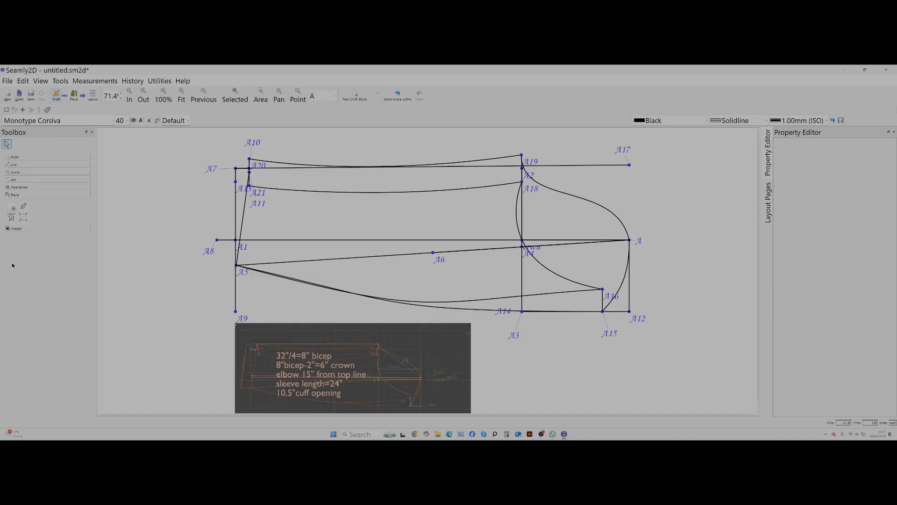
left_click(12, 206)
mouse_move(610, 336)
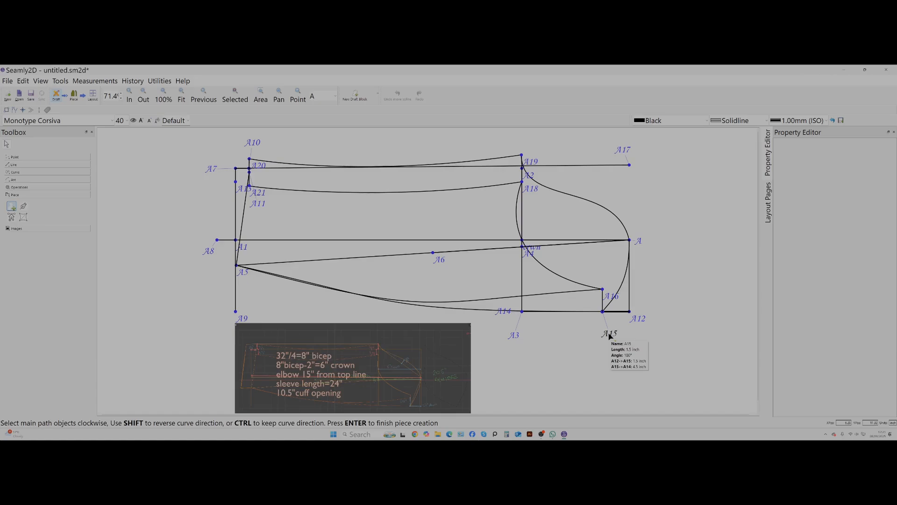
left_click(419, 306)
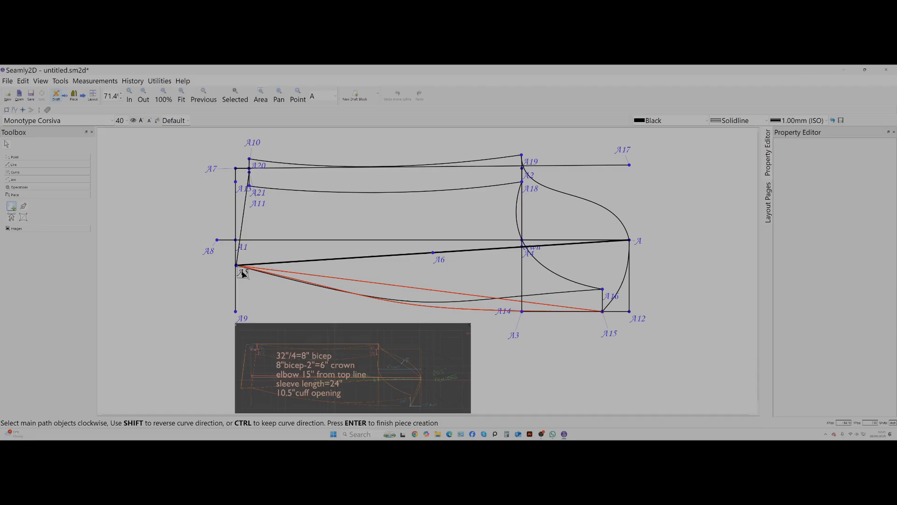
left_click(256, 143)
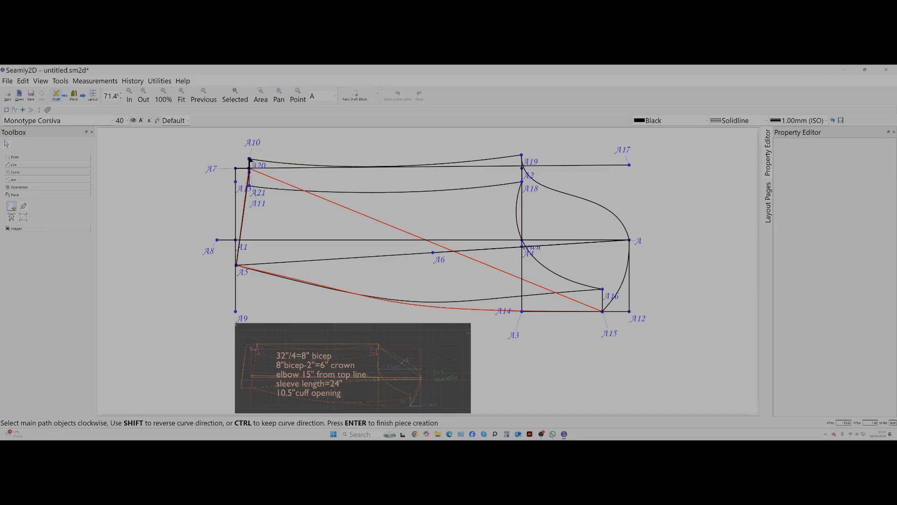
left_click(250, 160)
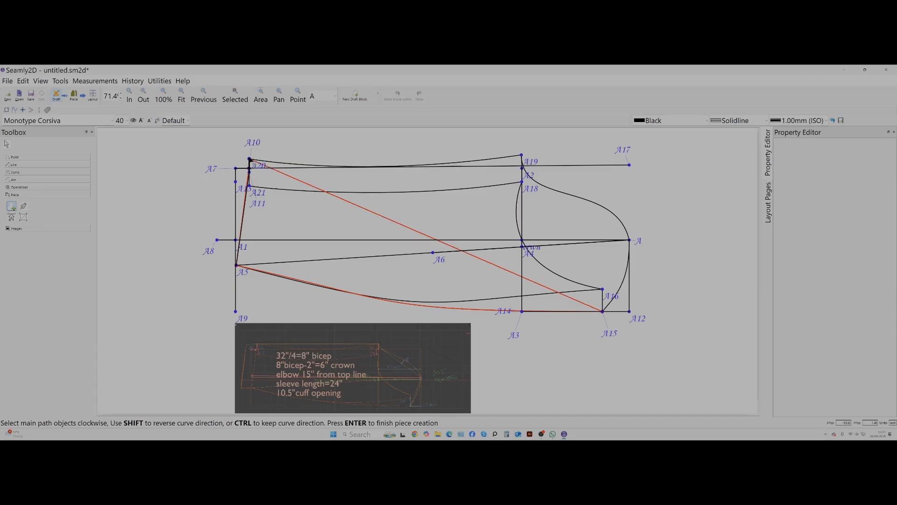
left_click(312, 167)
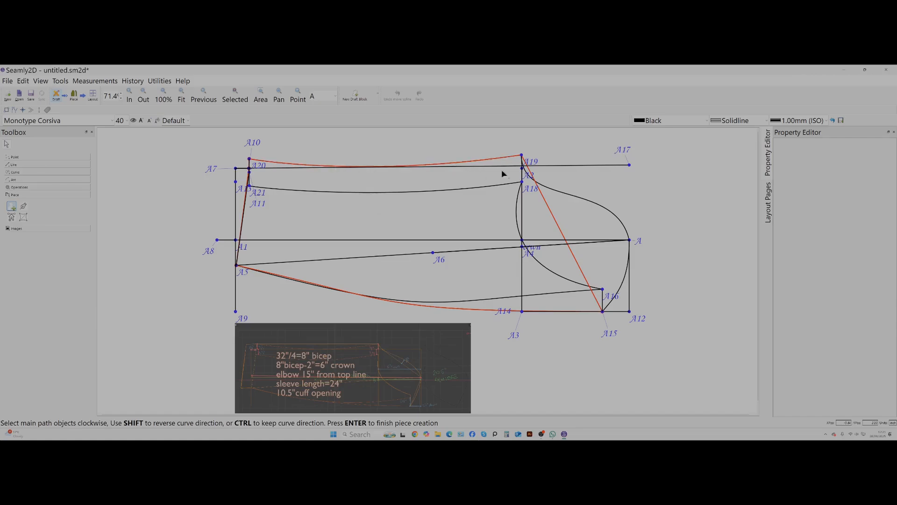
left_click(562, 194)
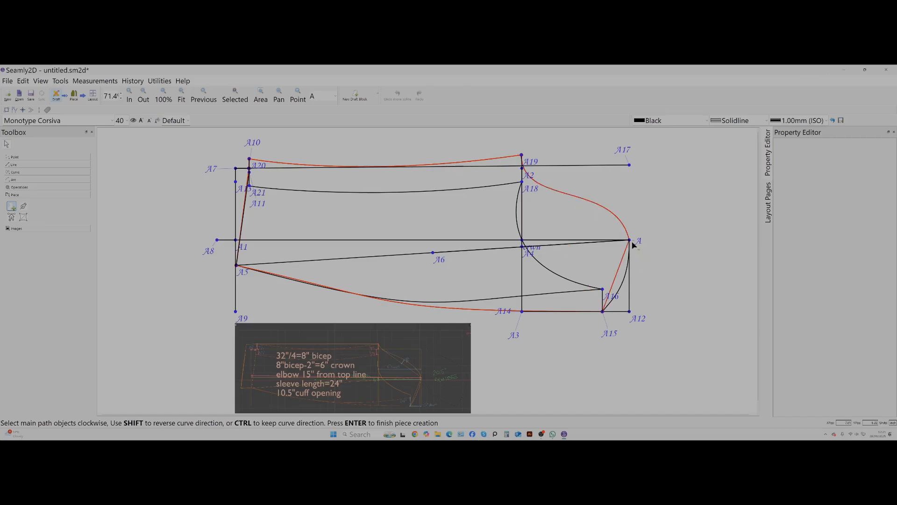
left_click(628, 276)
key("Return")
key("Return")
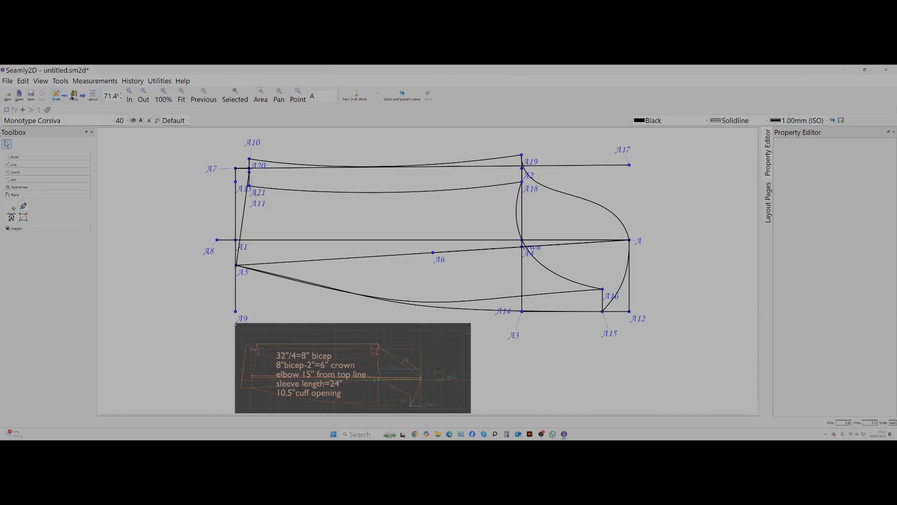
Show the new sleeve piece in Piece mode and move its A20 and A10 point labels outside the cuff edge.
left_click(74, 97)
scroll(270, 221, "down", 1)
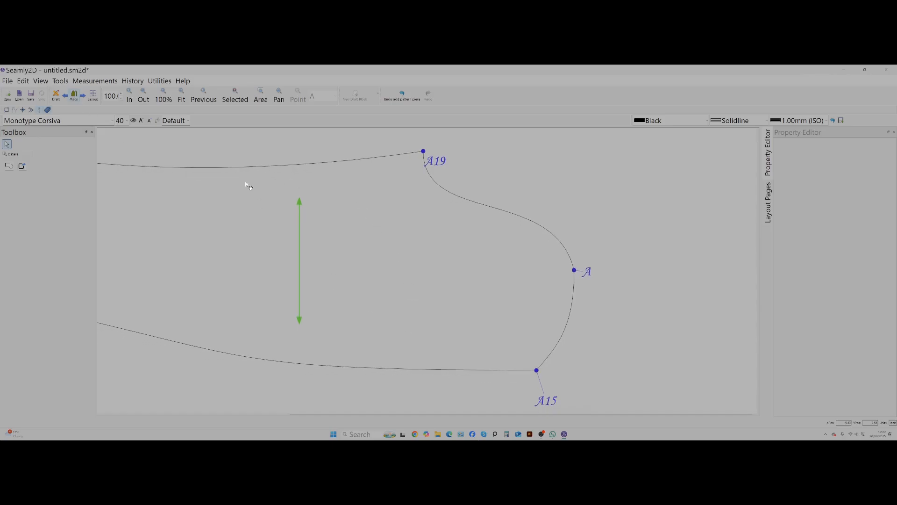
left_click(181, 94)
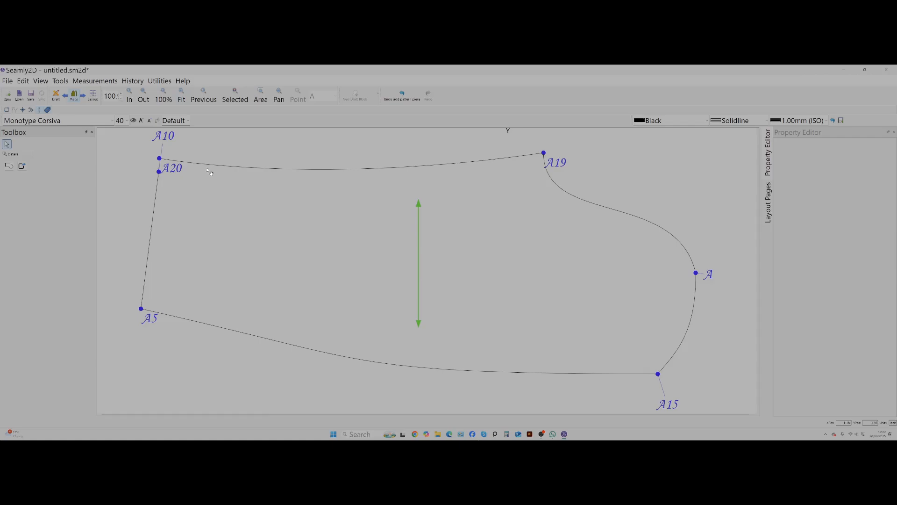
left_click_drag(173, 172, 138, 171)
mouse_move(163, 138)
left_mouse_down()
mouse_move(108, 197)
mouse_move(190, 196)
left_mouse_up()
scroll(542, 250, "down", 1)
scroll(588, 261, "up", 1)
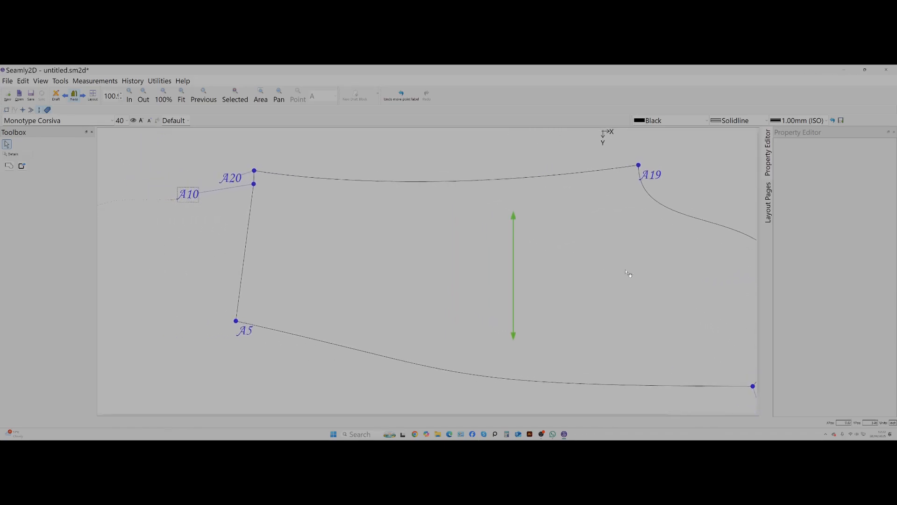
scroll(647, 274, "down", 1)
middle_click_drag(673, 277, 575, 272)
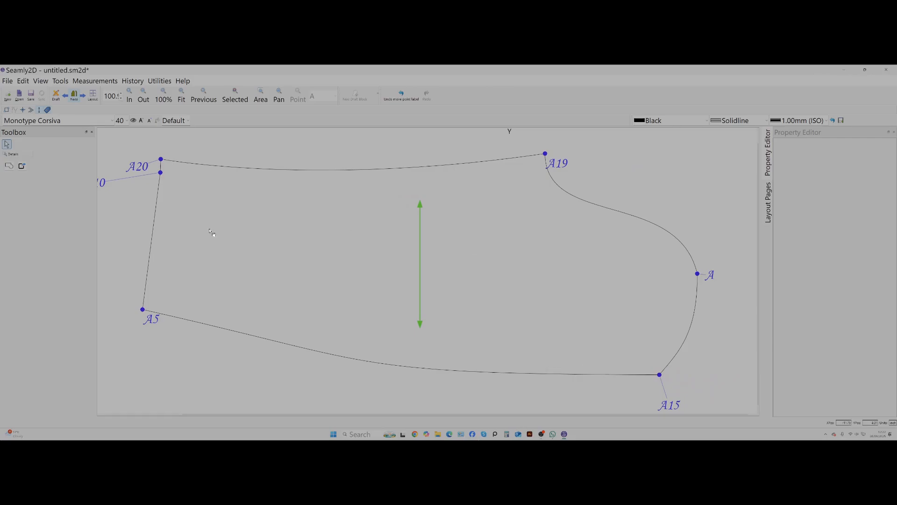
Set the rotation of the sleeve piece's grainline to 0° in its properties.
left_click(423, 209)
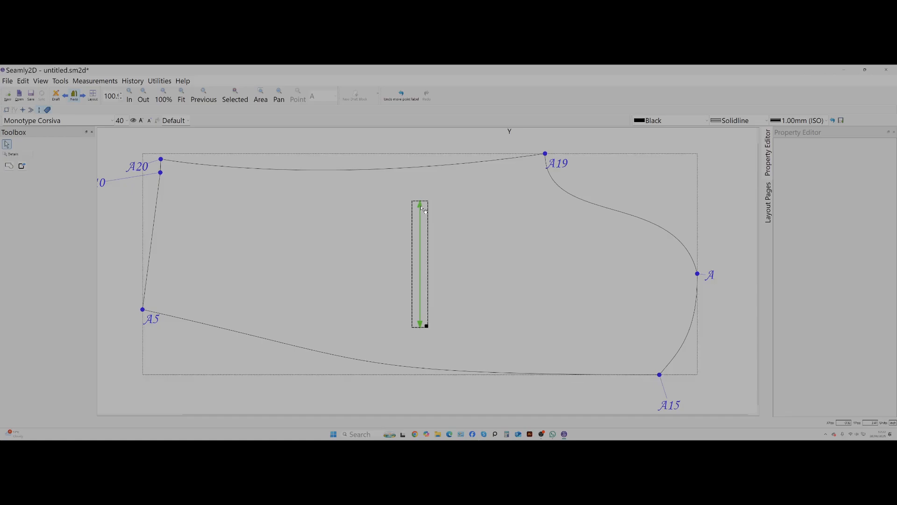
right_click(424, 210)
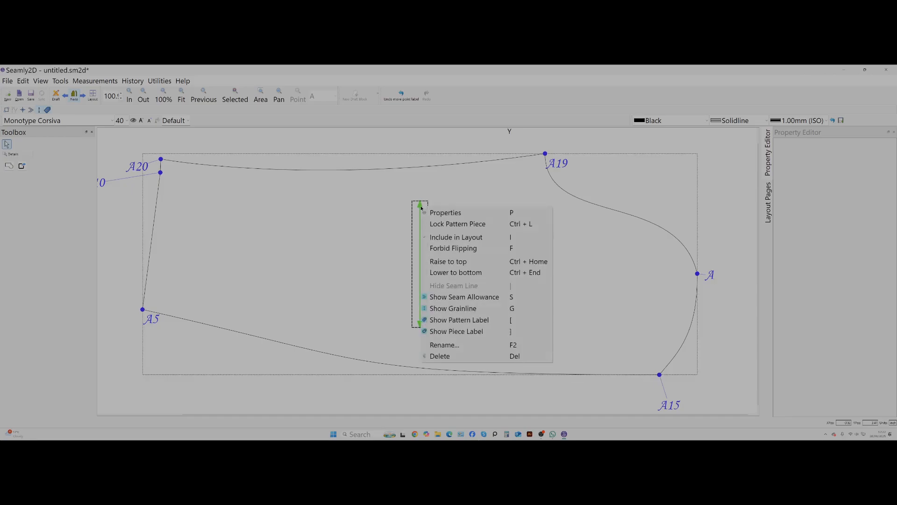
left_click(445, 212)
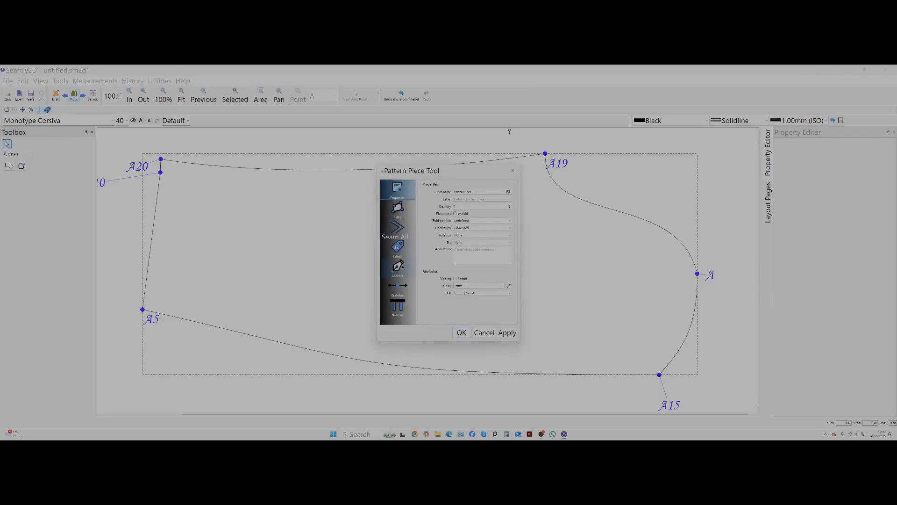
left_click(399, 286)
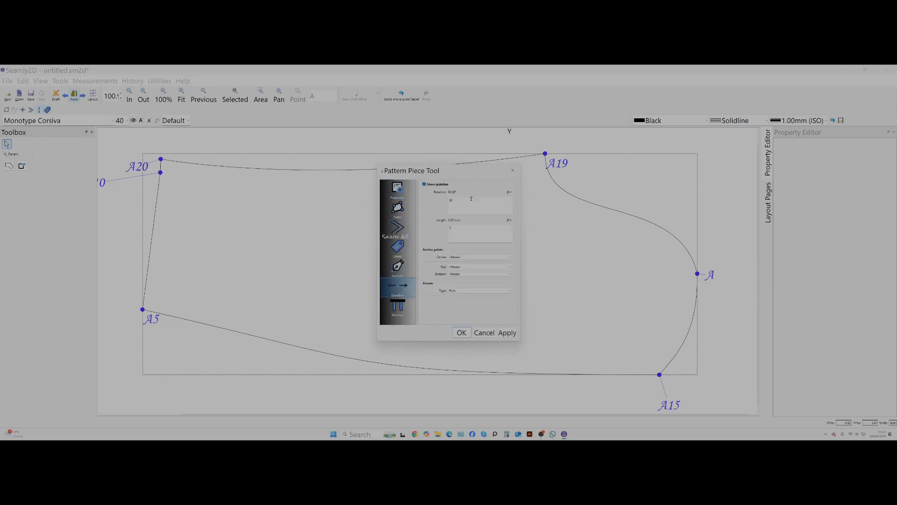
left_click_drag(471, 199, 434, 202)
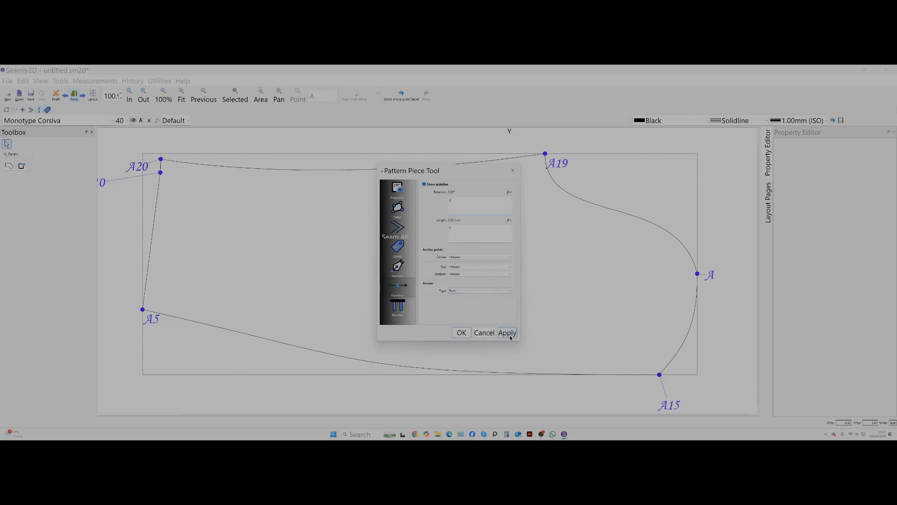
left_click(507, 333)
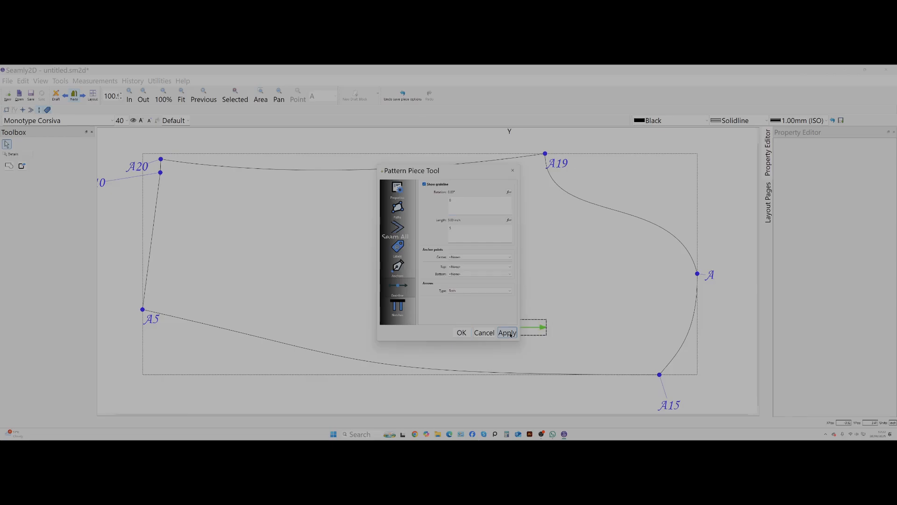
left_click(461, 333)
Lengthen the horizontal grainline toward the cuff and place it near the middle of the sleeve piece.
left_click_drag(485, 327, 345, 231)
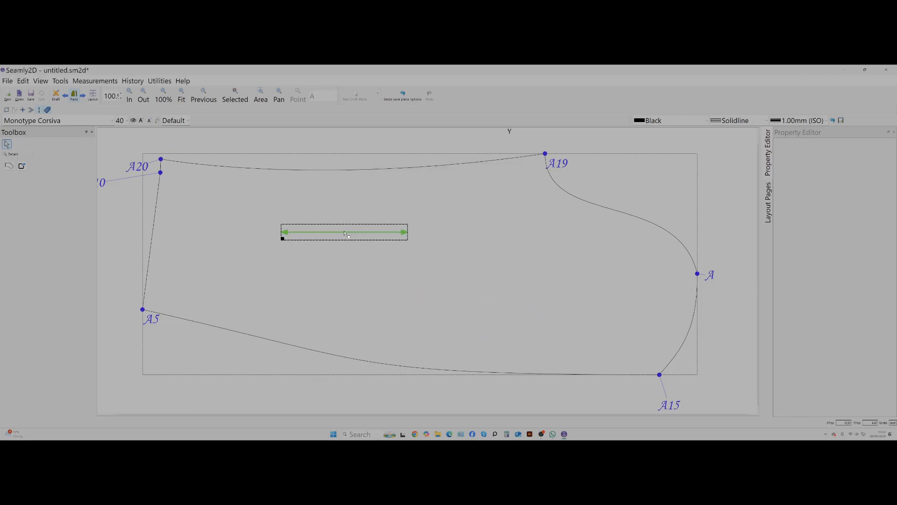
left_click(409, 234)
left_click_drag(283, 239, 185, 239)
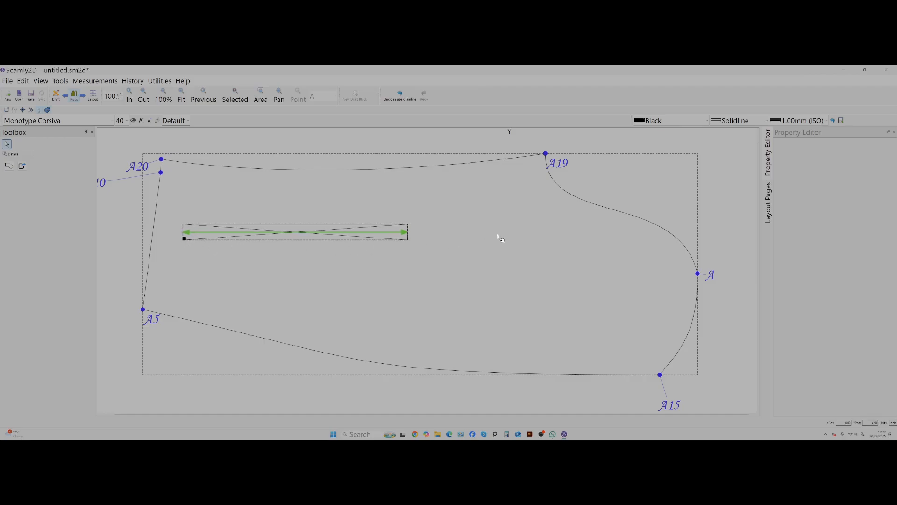
left_click(400, 278)
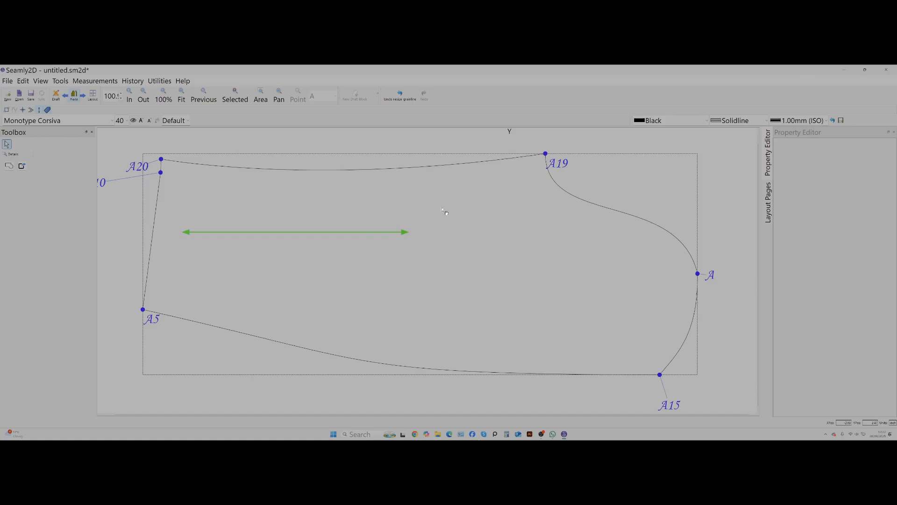
left_click(186, 233)
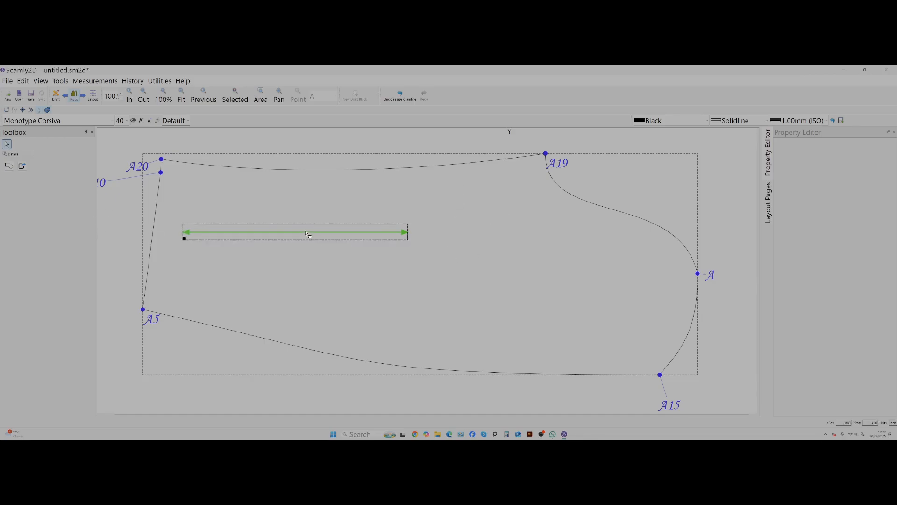
left_click_drag(305, 234, 404, 240)
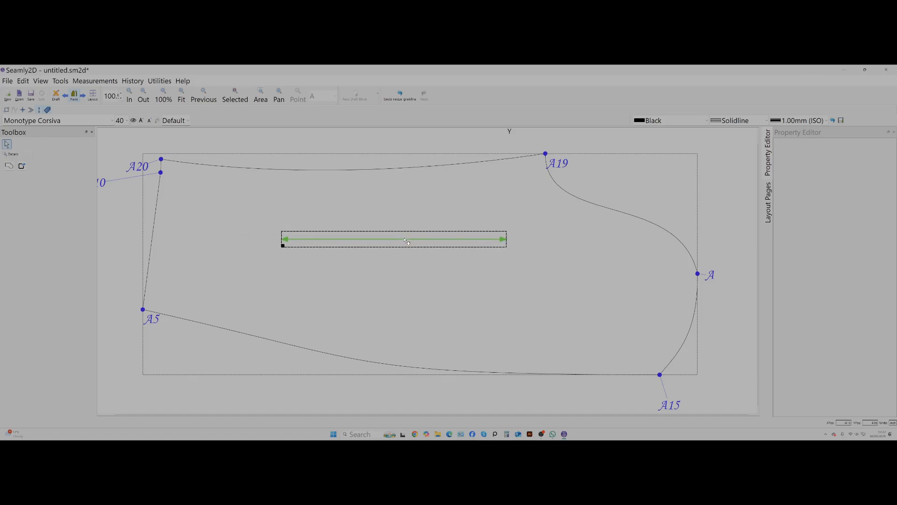
left_click(623, 241)
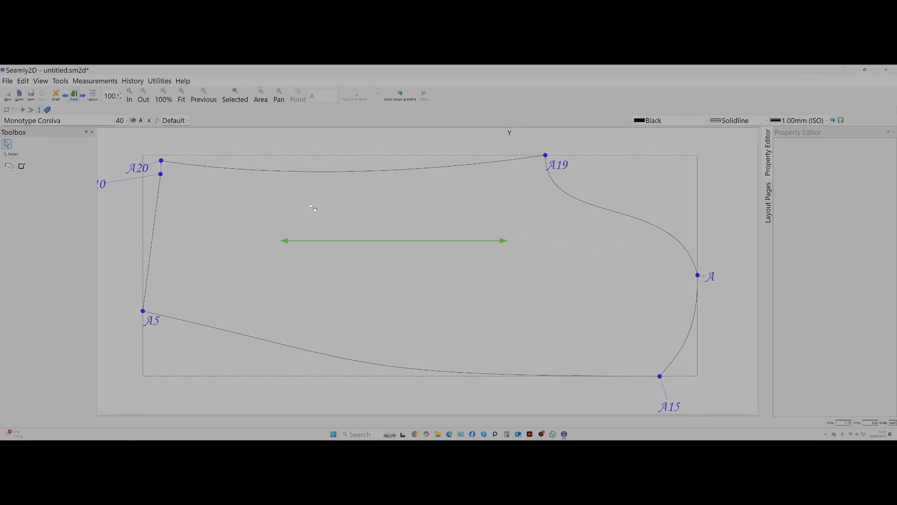
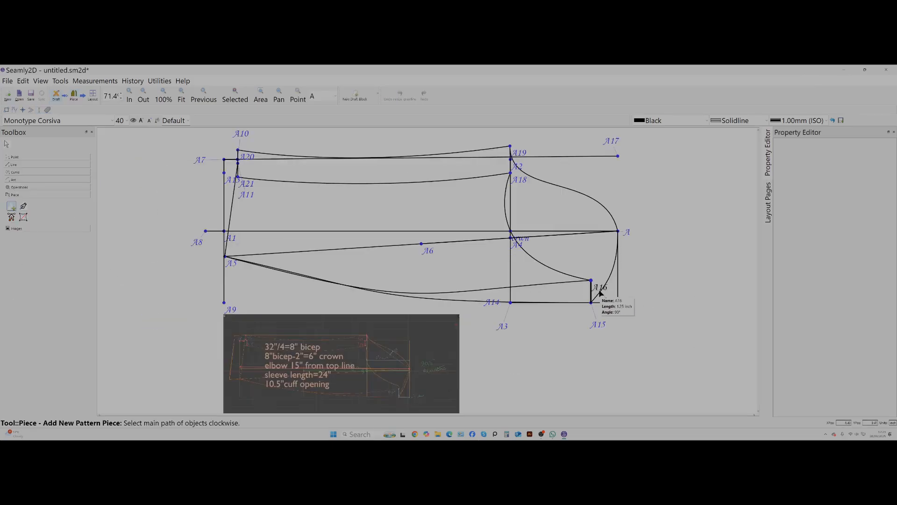
Create a pattern piece from the under sleeve outline: A16–A5 curve, A5, A21, A21–A18 curve and A18–A16 curve.
left_click(598, 289)
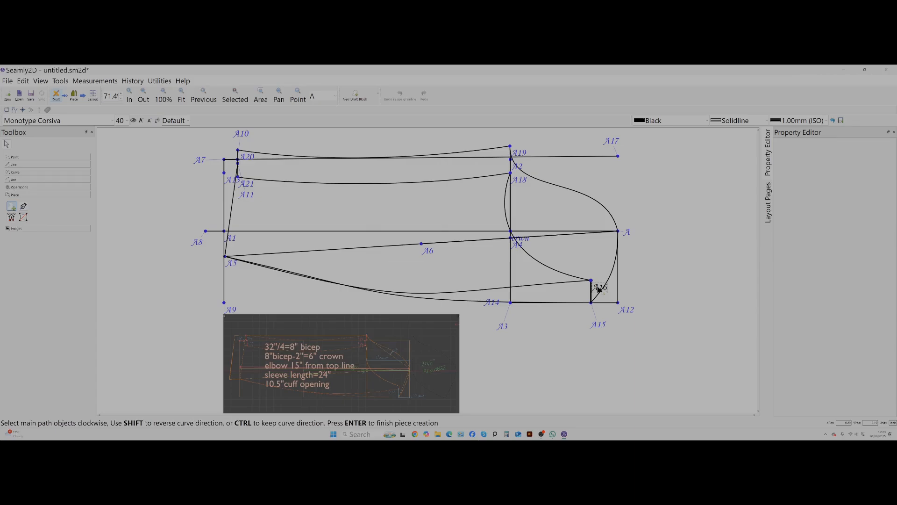
left_click(563, 284)
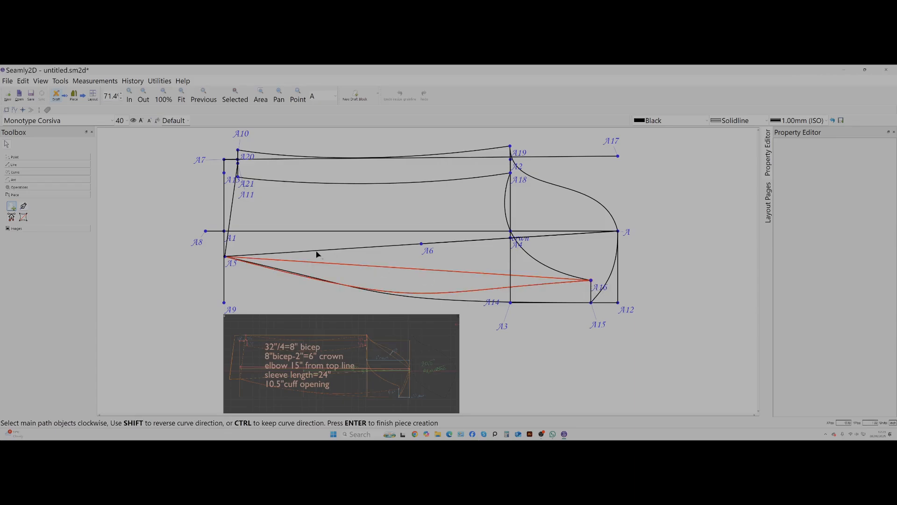
left_click(226, 257)
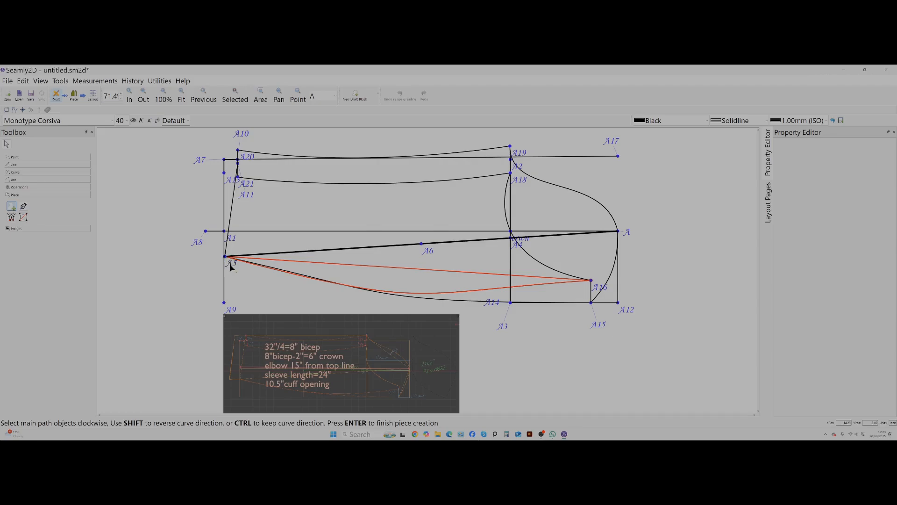
left_click(238, 178)
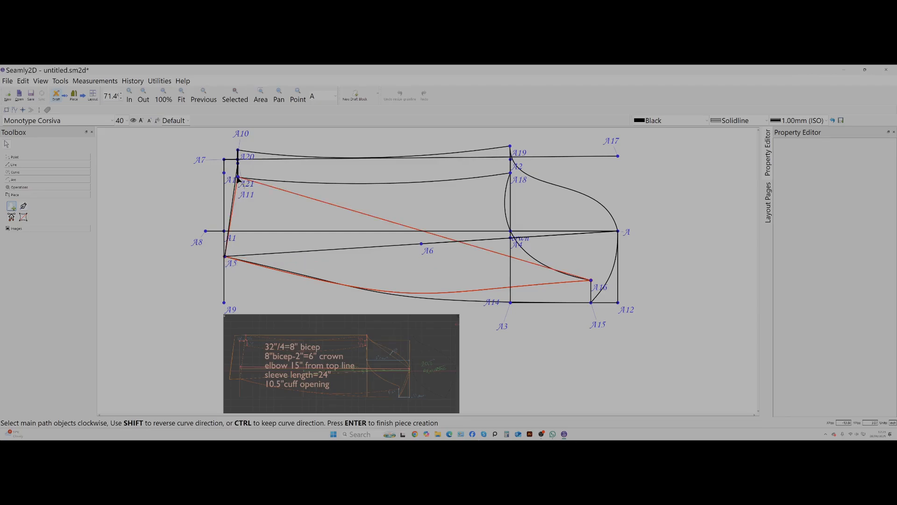
left_click(379, 185)
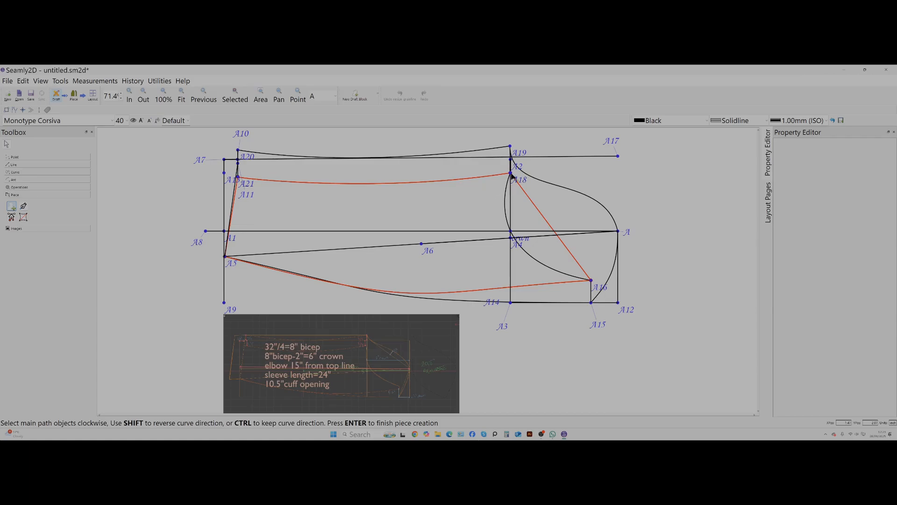
left_click(506, 214)
key("Return")
key("Return")
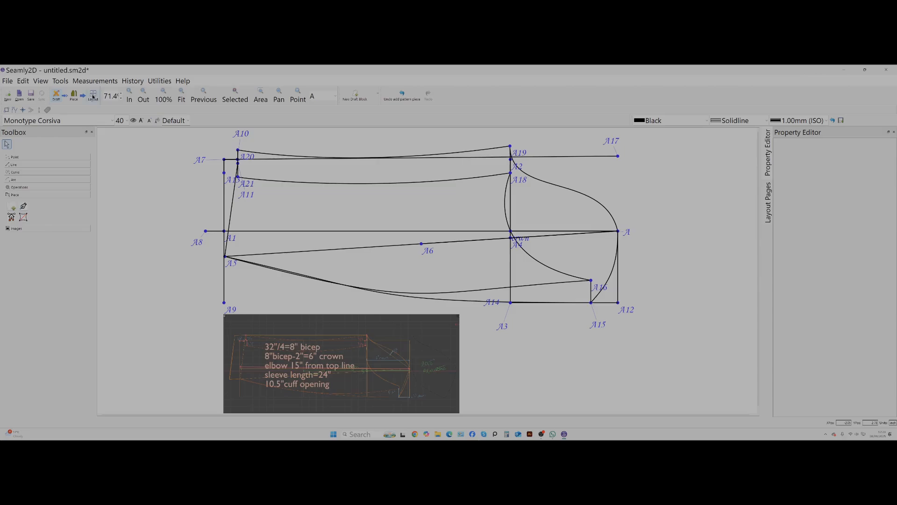
Show the new under sleeve piece in Piece mode and move it below the outer sleeve piece.
left_click(93, 96)
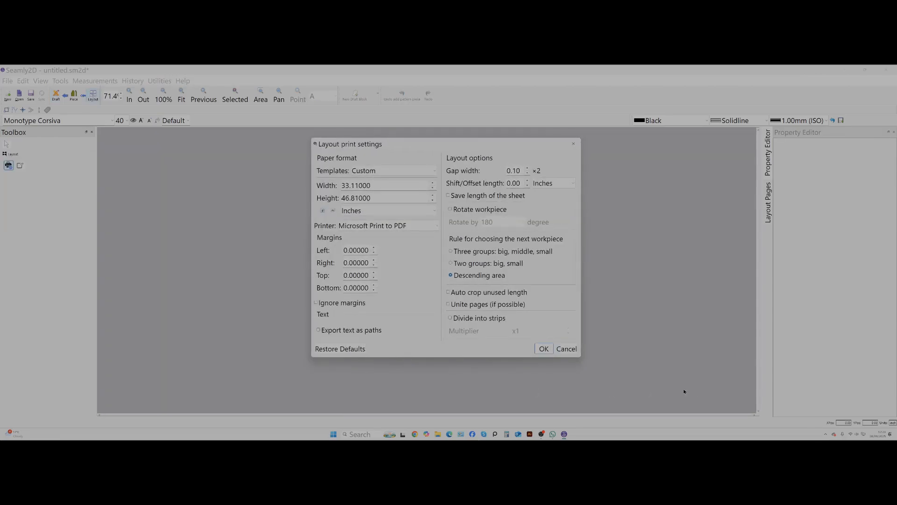
left_click(567, 348)
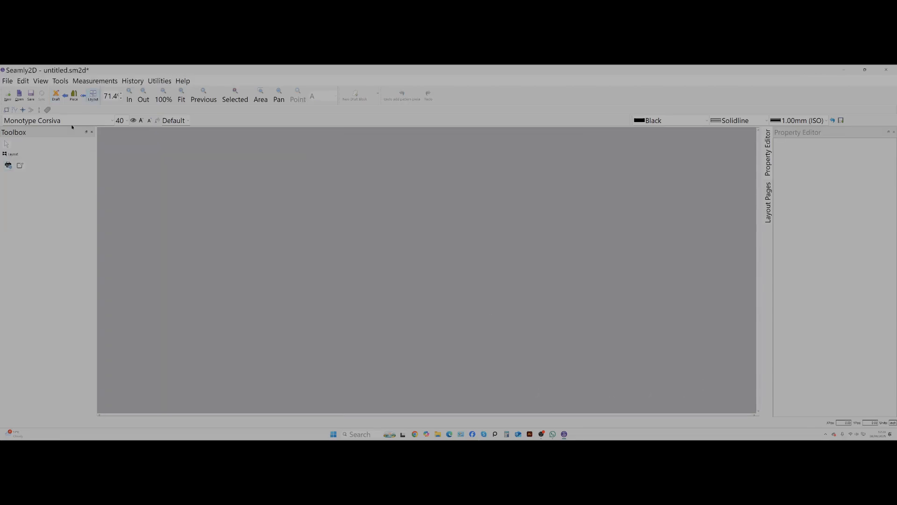
left_click(74, 95)
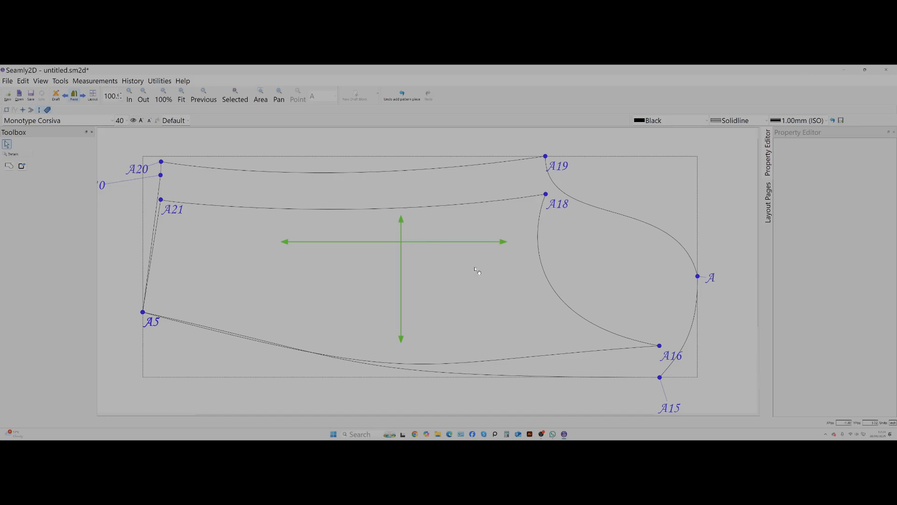
left_click(730, 213)
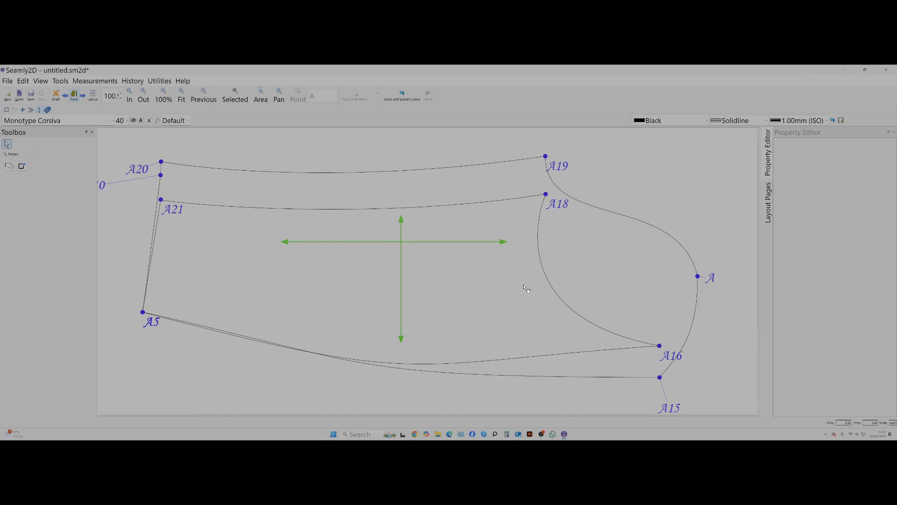
left_click(294, 272)
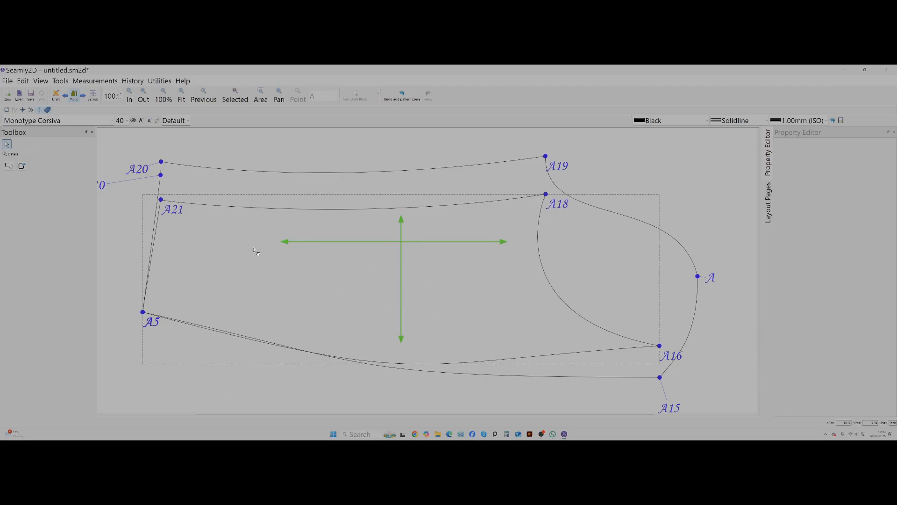
left_click(541, 191)
left_click_drag(516, 206, 514, 400)
Set the rotation of the under sleeve piece's grainline to 0° in its properties.
scroll(581, 310, "down", 3)
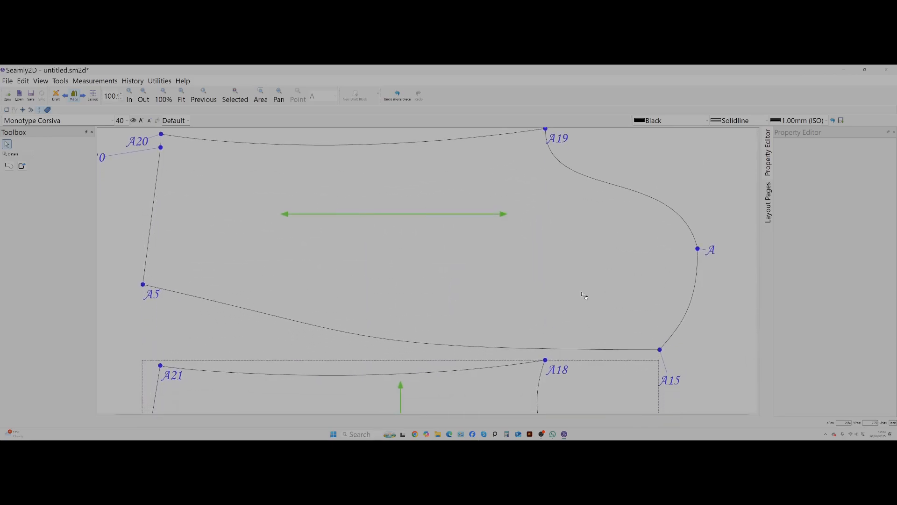
scroll(588, 288, "down", 1)
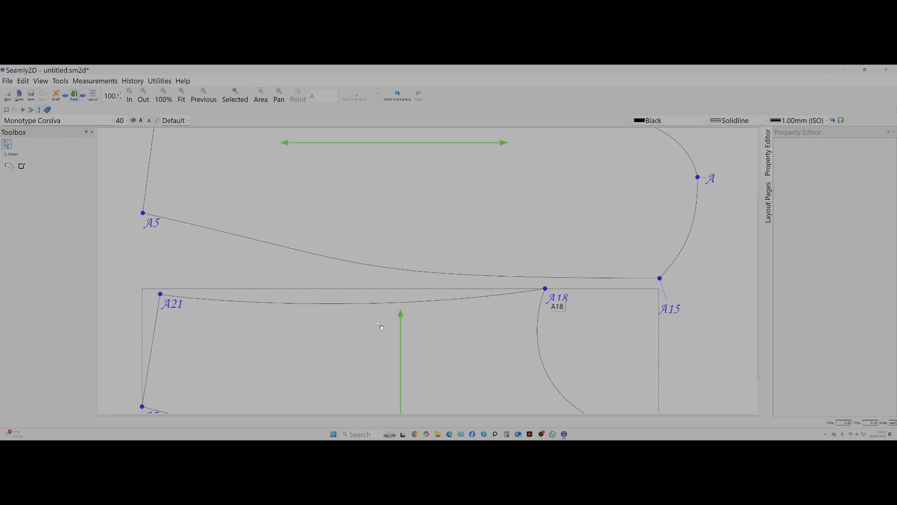
left_click(402, 318)
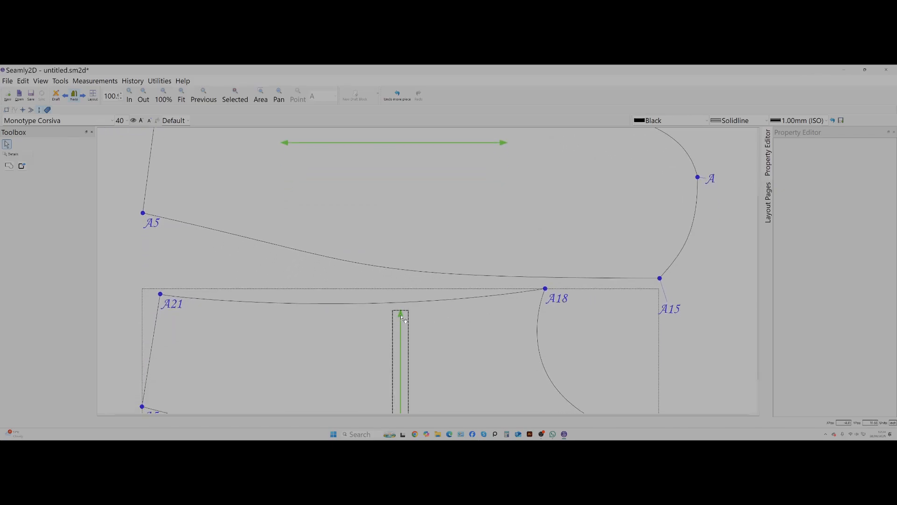
right_click(405, 320)
left_click(436, 165)
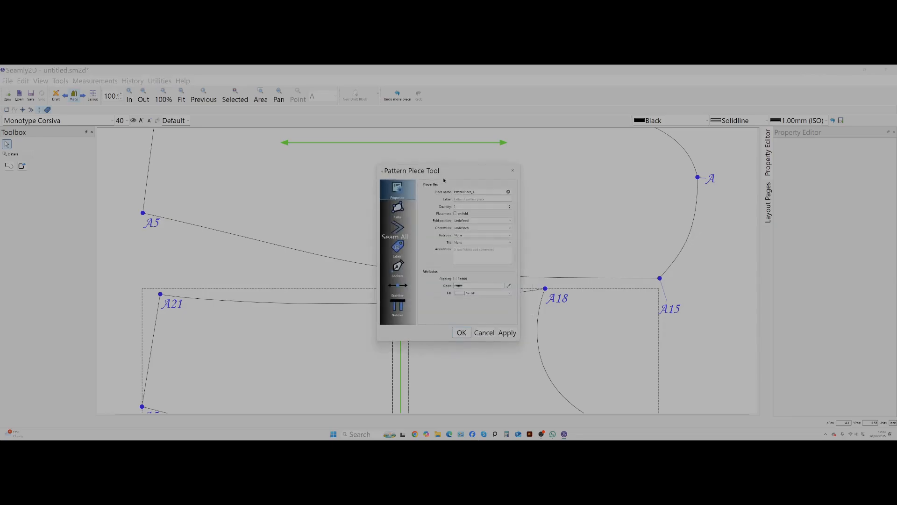
left_click(401, 288)
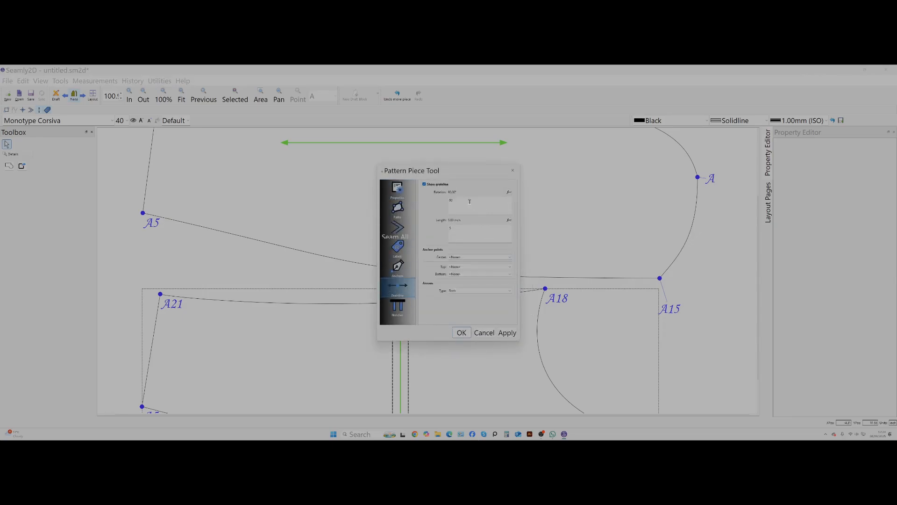
left_click_drag(470, 201, 432, 199)
left_click(514, 335)
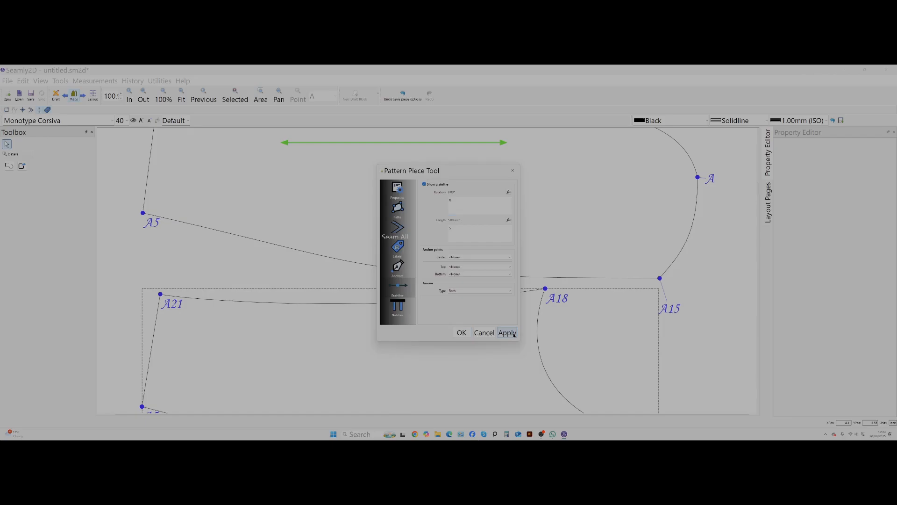
left_click(462, 333)
Move the horizontal grainline toward the cuff, into the middle of the under sleeve piece.
scroll(462, 327, "down", 2)
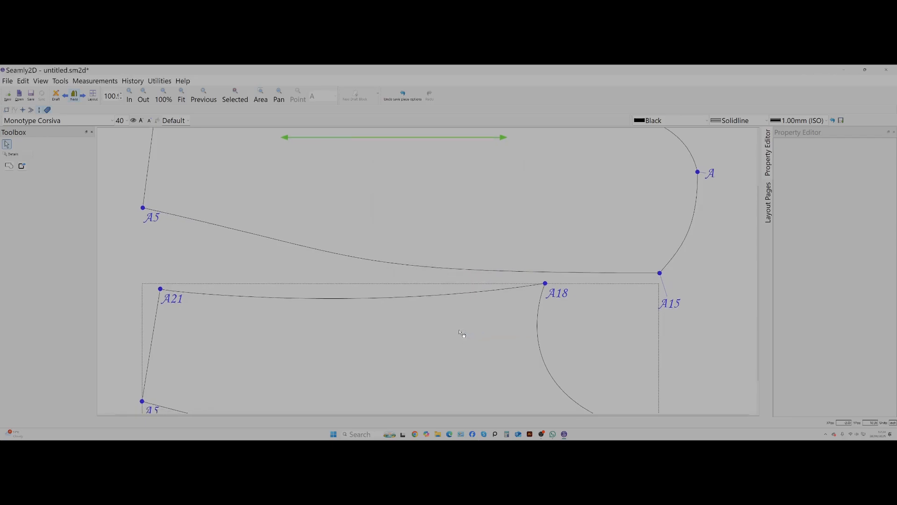
scroll(463, 324, "down", 2)
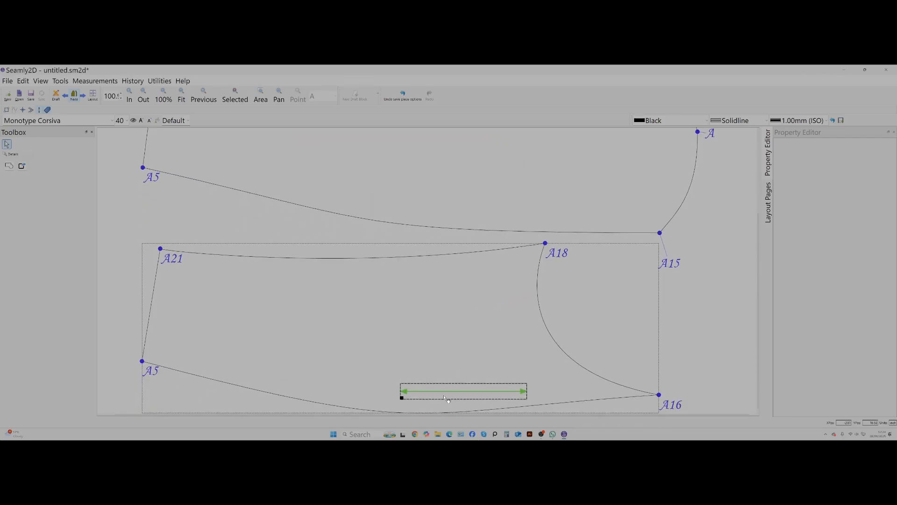
left_click_drag(440, 381, 338, 313)
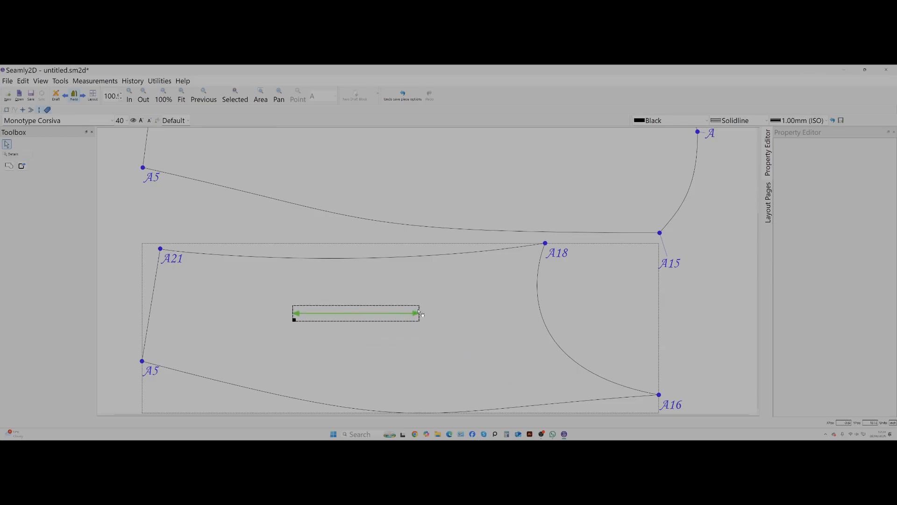
left_click(419, 324)
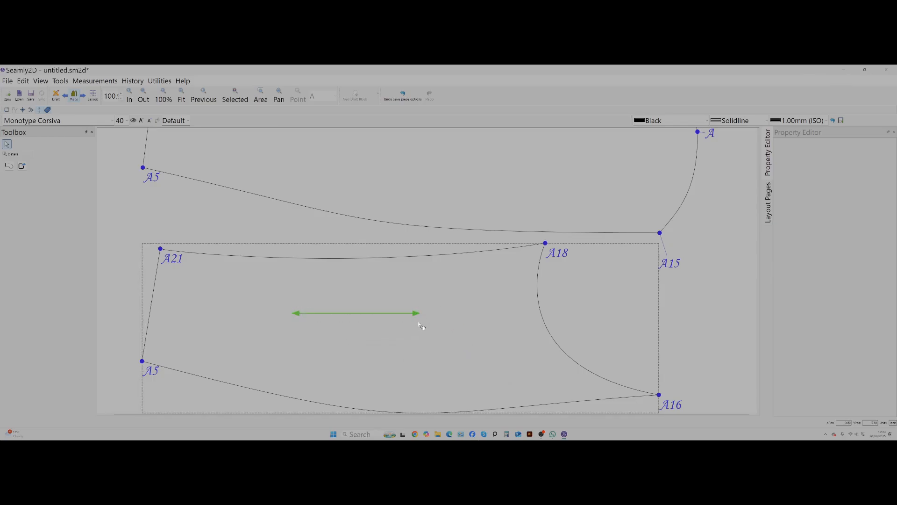
Overlay the outer and under sleeve pieces with points A19 and A18 aligned to compare their shapes.
scroll(432, 277, "up", 5)
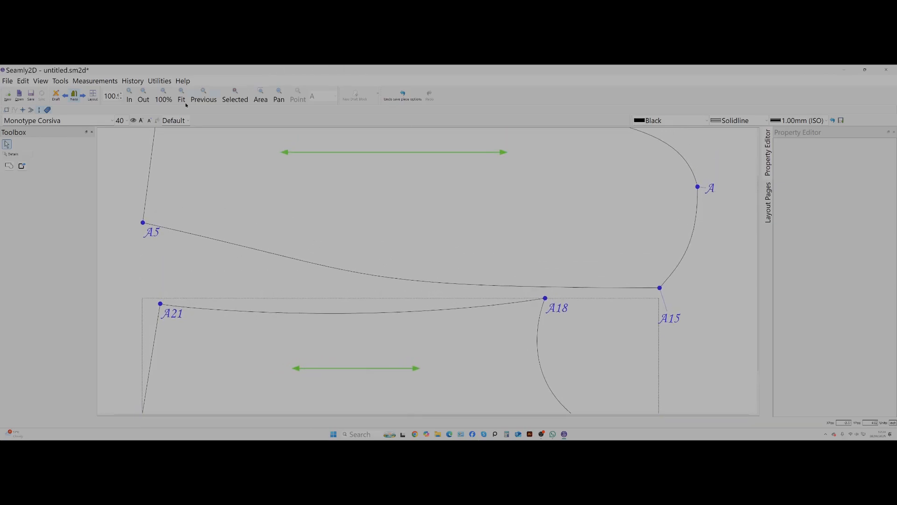
left_click(141, 94)
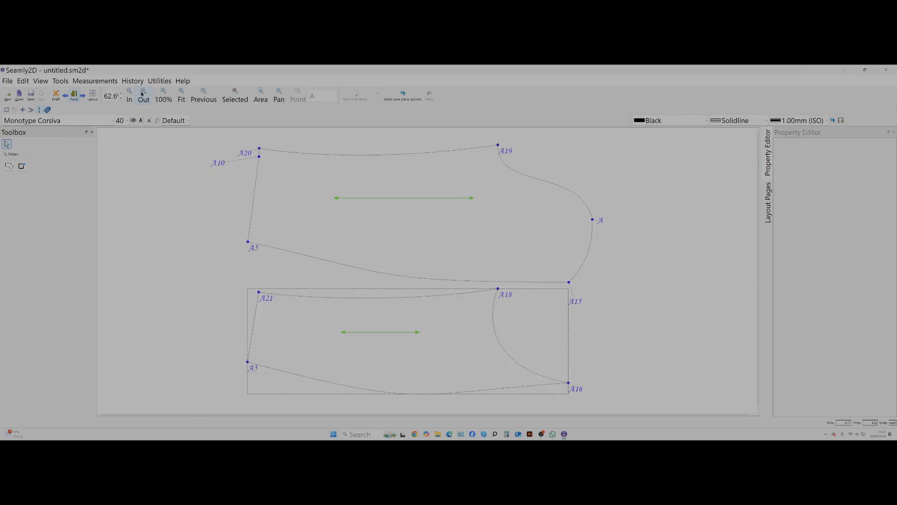
left_click(489, 172)
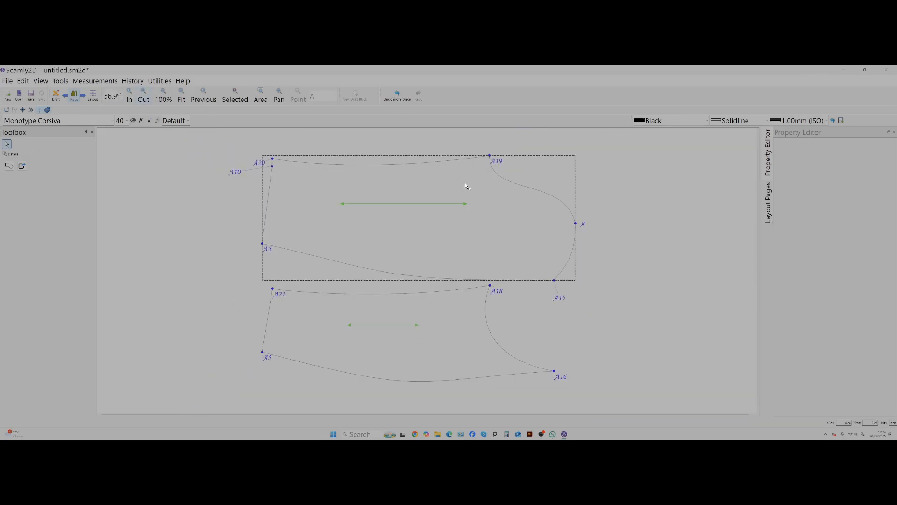
left_click_drag(467, 186, 405, 338)
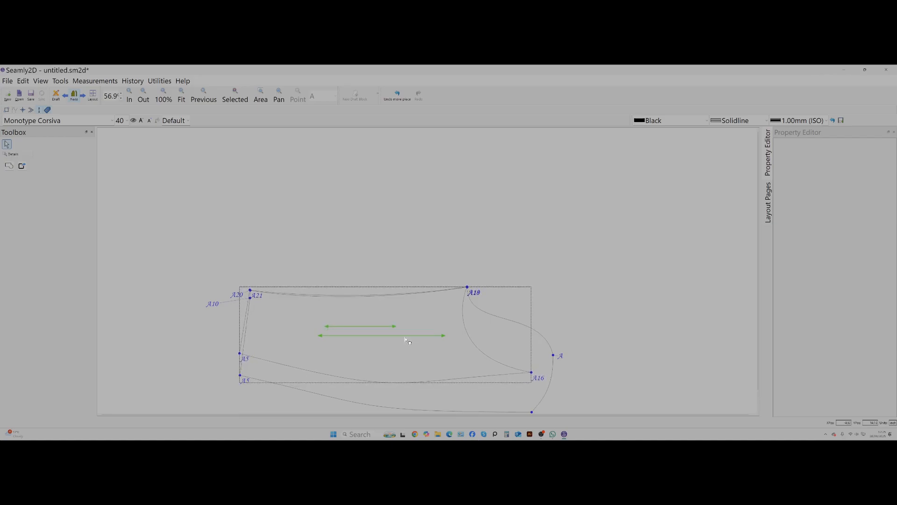
Separate the two pieces by moving the under sleeve piece above the outer sleeve piece.
scroll(407, 346, "down", 2)
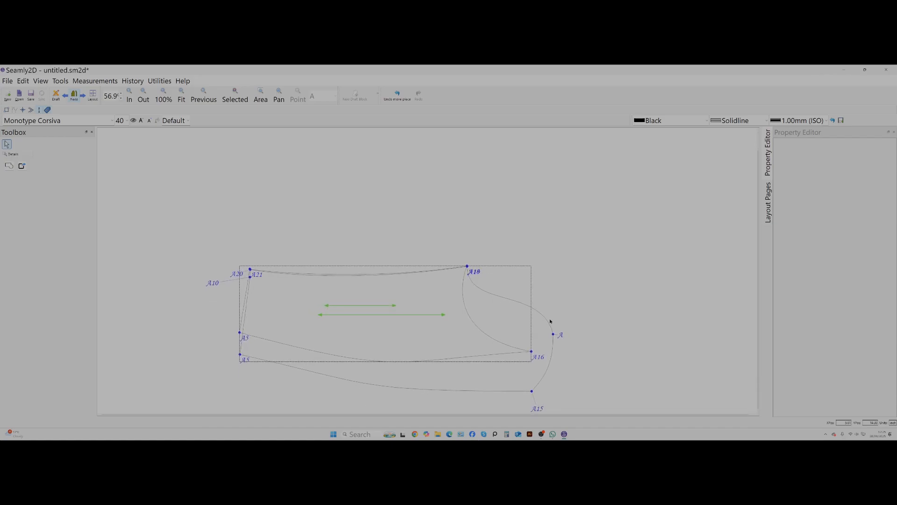
left_click_drag(429, 338, 412, 235)
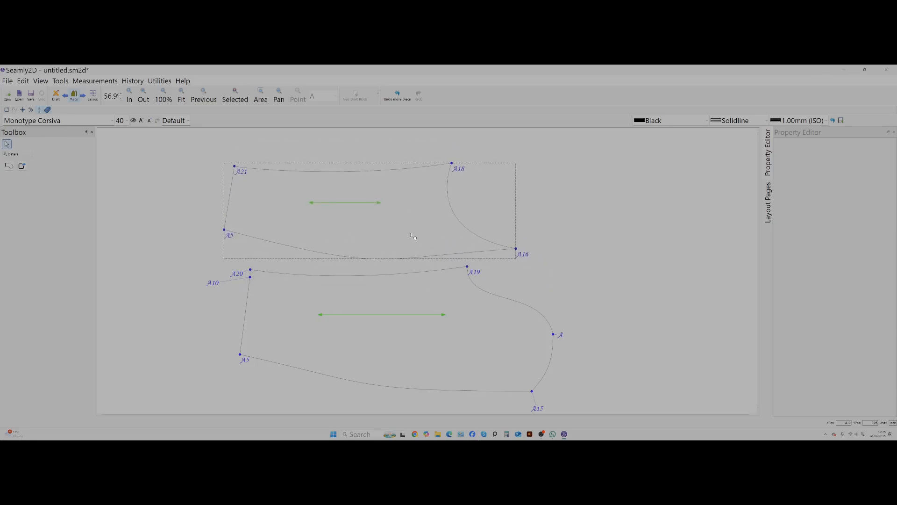
left_click(547, 242)
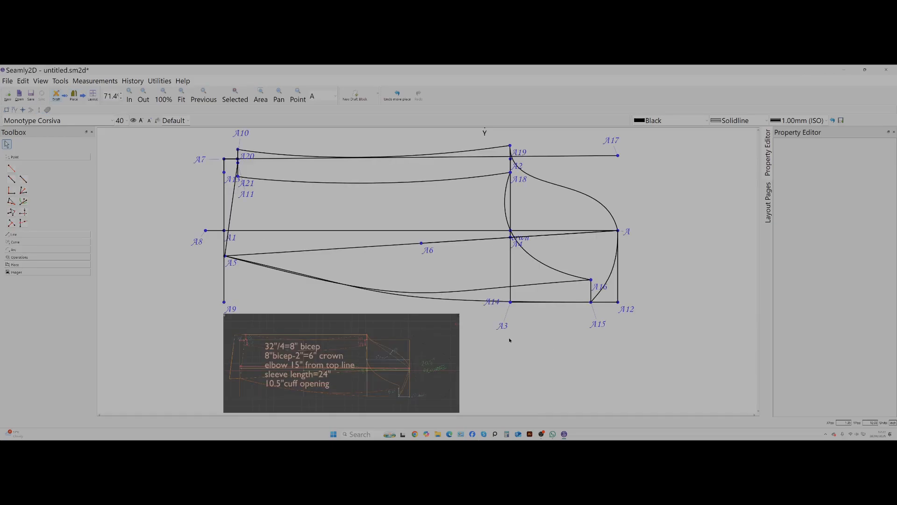
Select the draft's A18–A16 curve, open the calculator beside the draft and enter the curve's C2 length as 6.7.
left_click(542, 265)
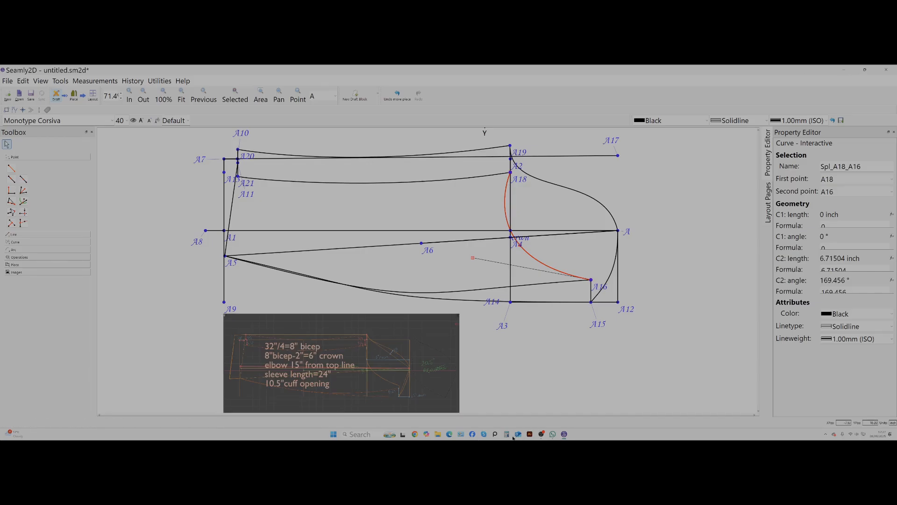
left_click(157, 81)
left_click(166, 93)
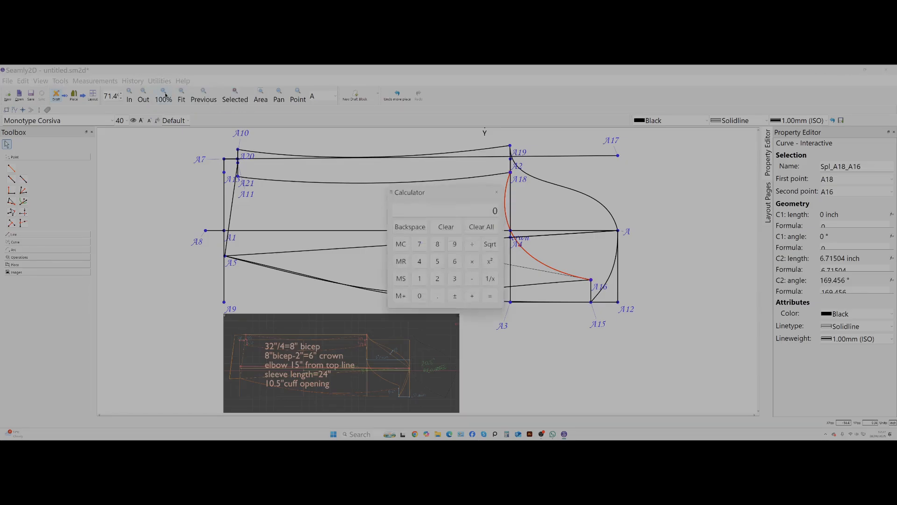
left_click_drag(421, 192, 83, 177)
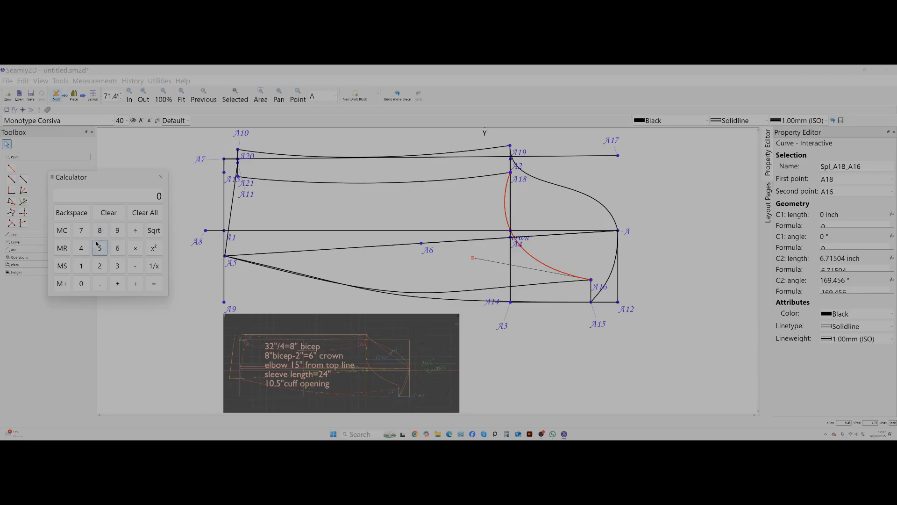
left_click(117, 247)
left_click(101, 283)
left_click(77, 232)
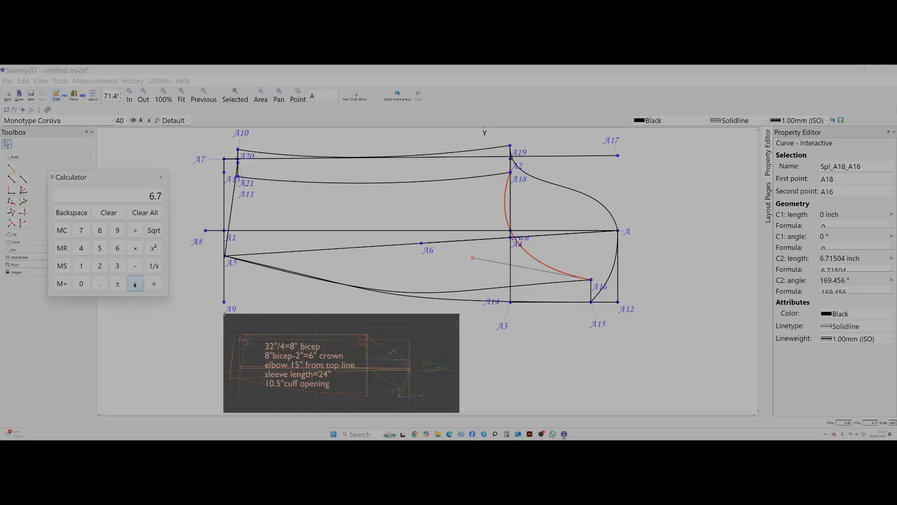
Select the A19–A cap curve and redo the calculator sum, adding 3 for that curve to 6.7.
left_click(583, 196)
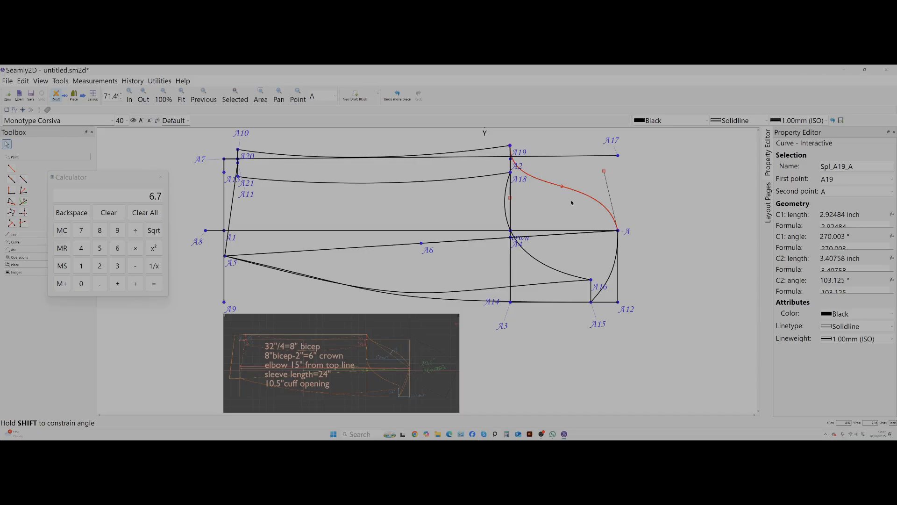
left_click(131, 285)
left_click(131, 285)
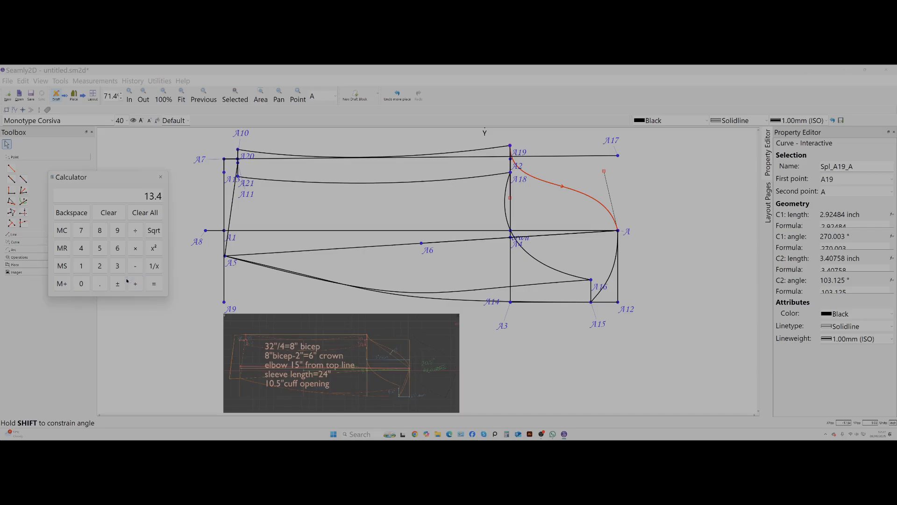
left_click(145, 212)
left_click(100, 284)
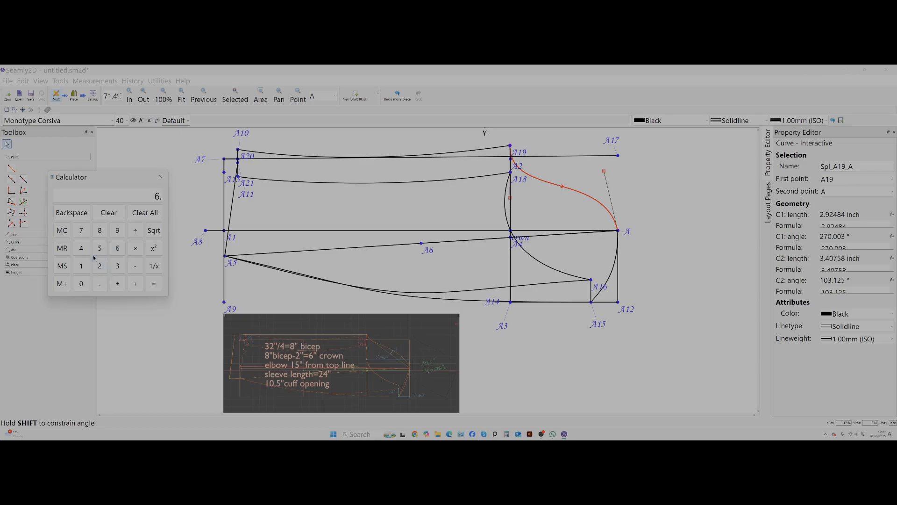
left_click(81, 230)
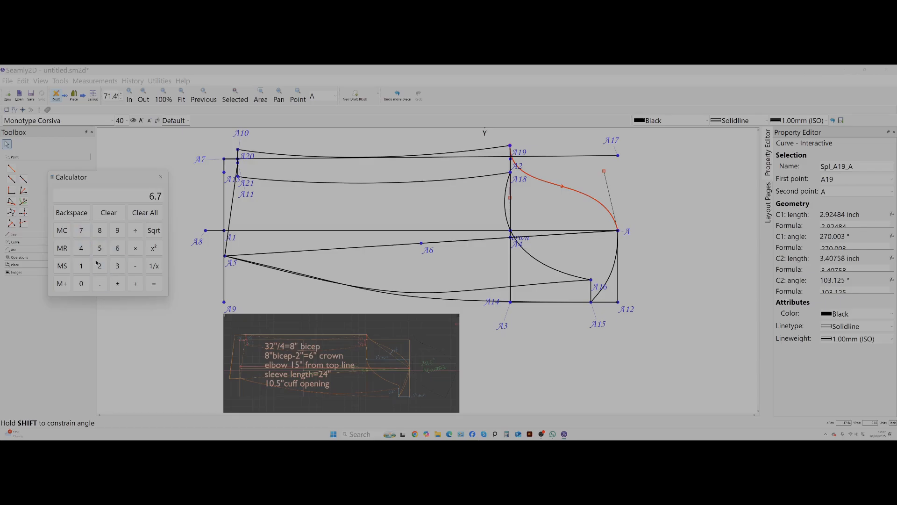
left_click(135, 284)
left_click(116, 266)
Select the A–A15 curve, enter 2.5 for it in the calculator calculation, and close the calculator.
left_click(612, 276)
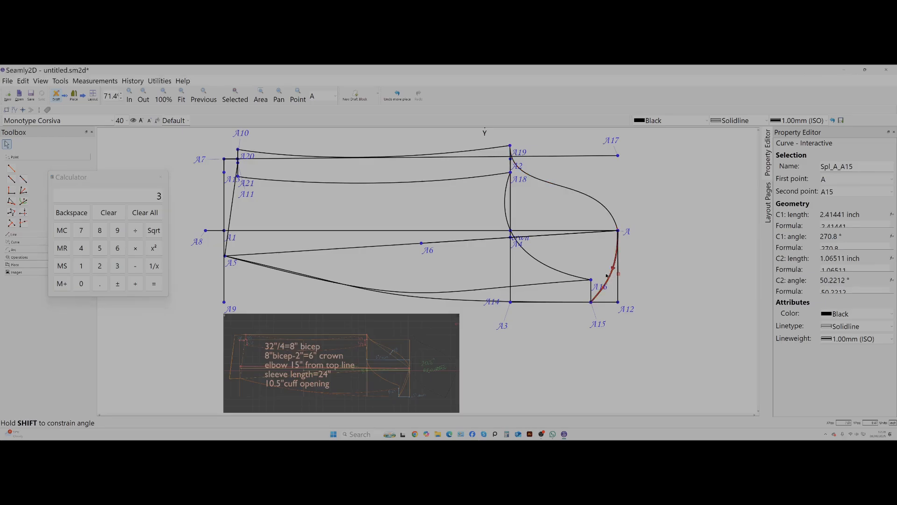
left_click(136, 284)
type("9.7")
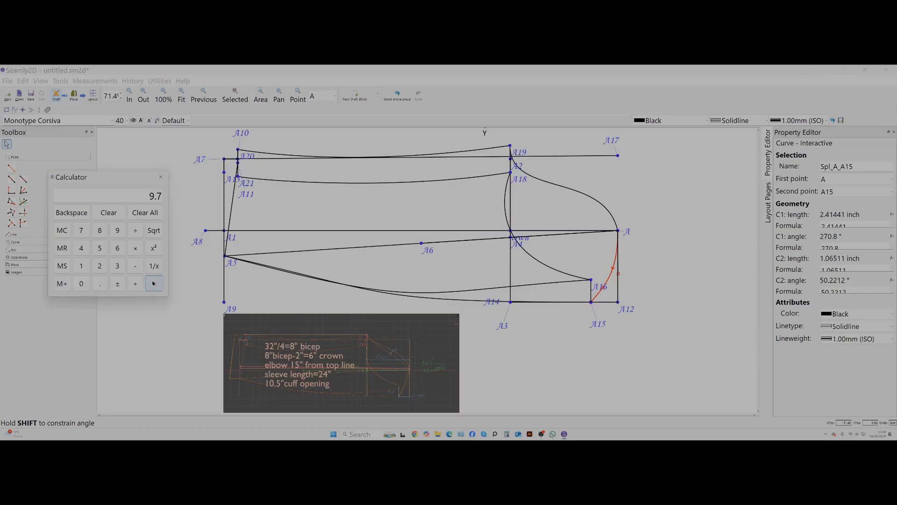
left_click(99, 266)
left_click(100, 283)
left_click(100, 248)
left_click(154, 283)
left_click(99, 265)
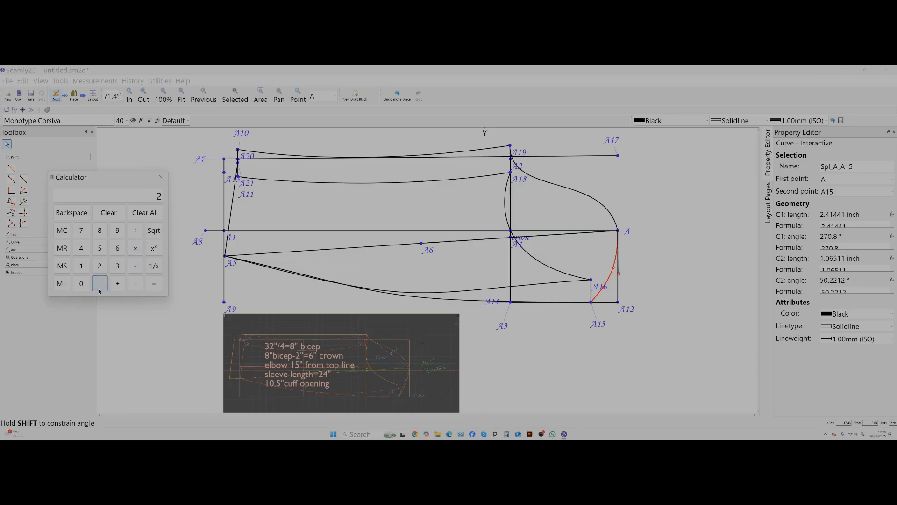
left_click(100, 280)
left_click(100, 248)
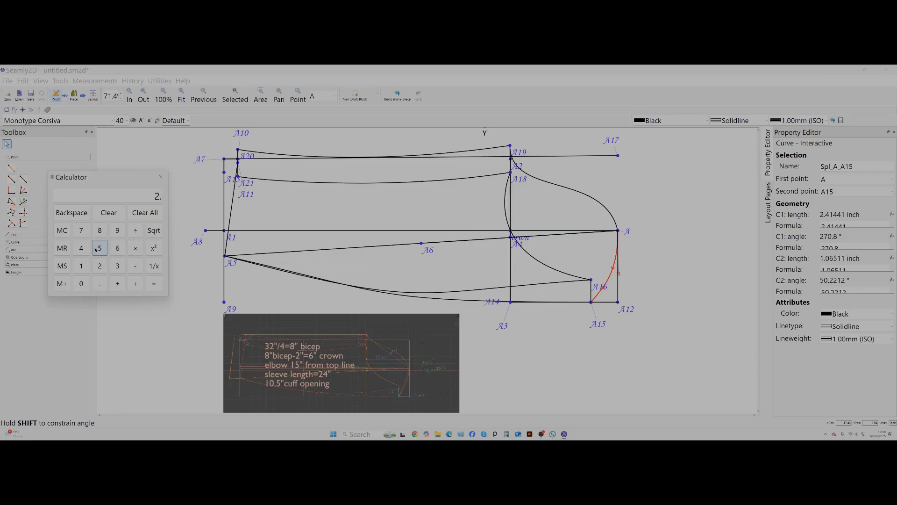
left_click(154, 284)
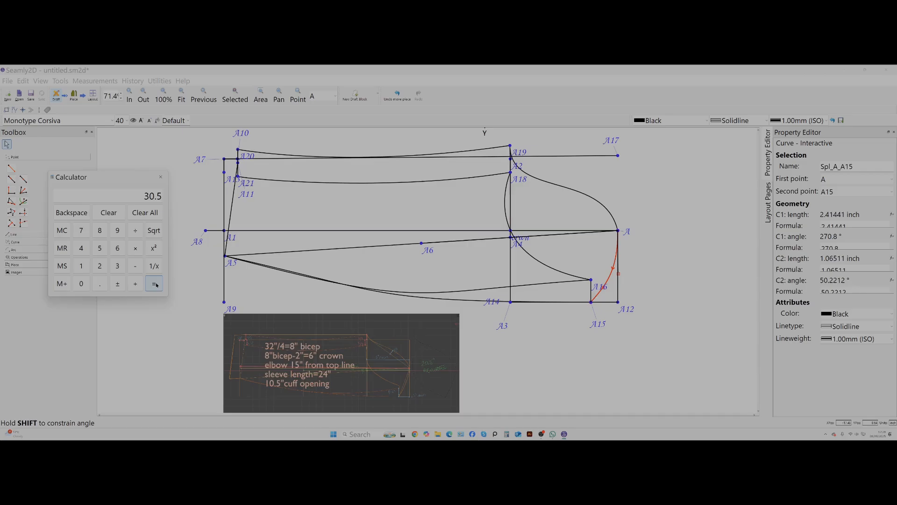
left_click(160, 177)
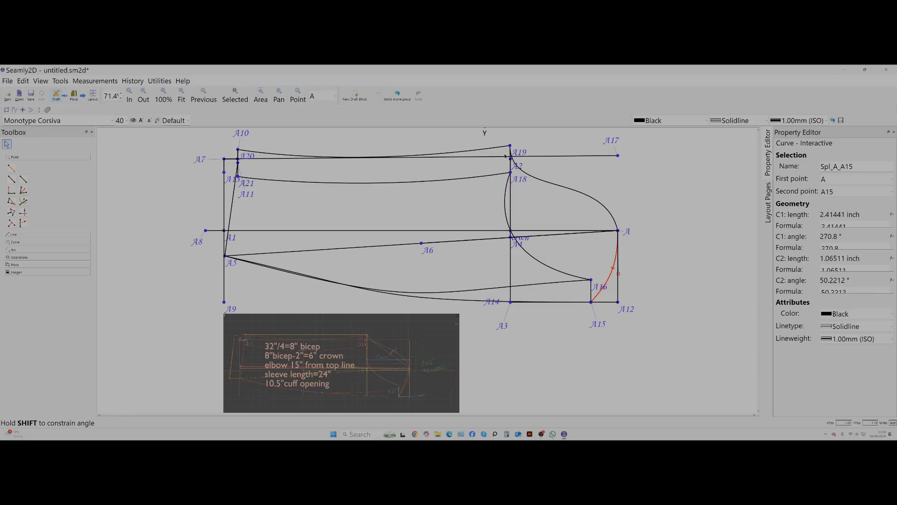
Check the cap curves A–A15 and A19–A and the points A and A14 at their ends and on the base line.
left_click(617, 232)
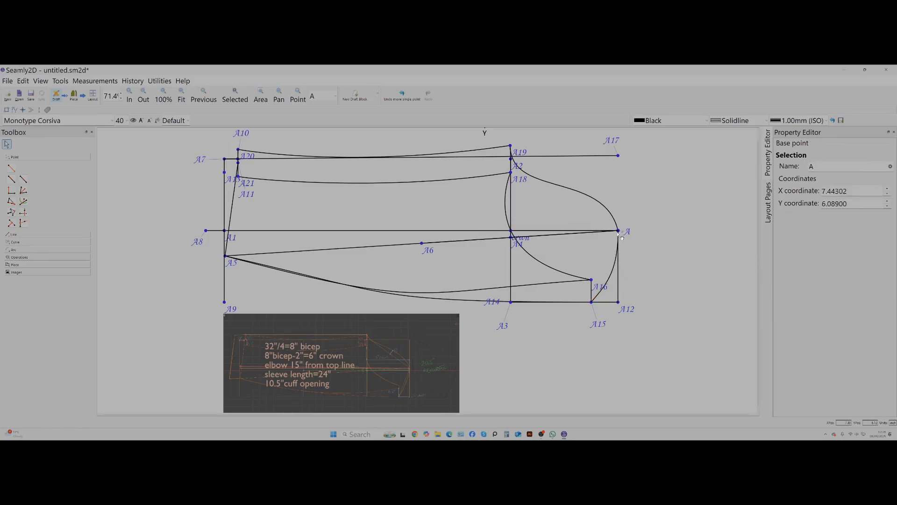
left_click(597, 299)
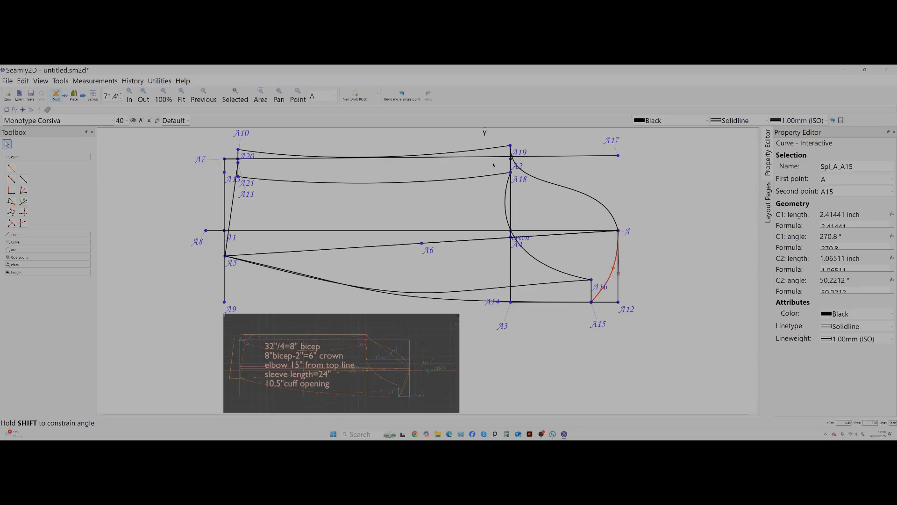
left_click(530, 172)
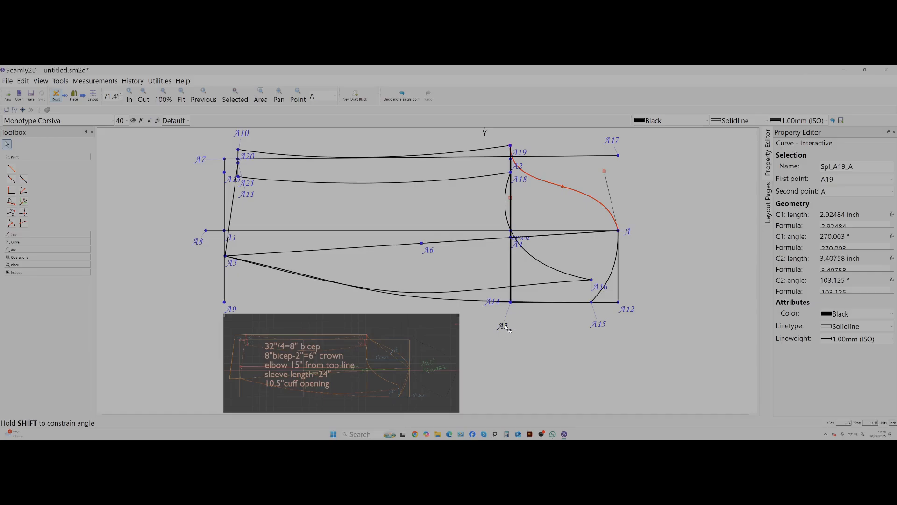
left_click(511, 303)
left_click(511, 302)
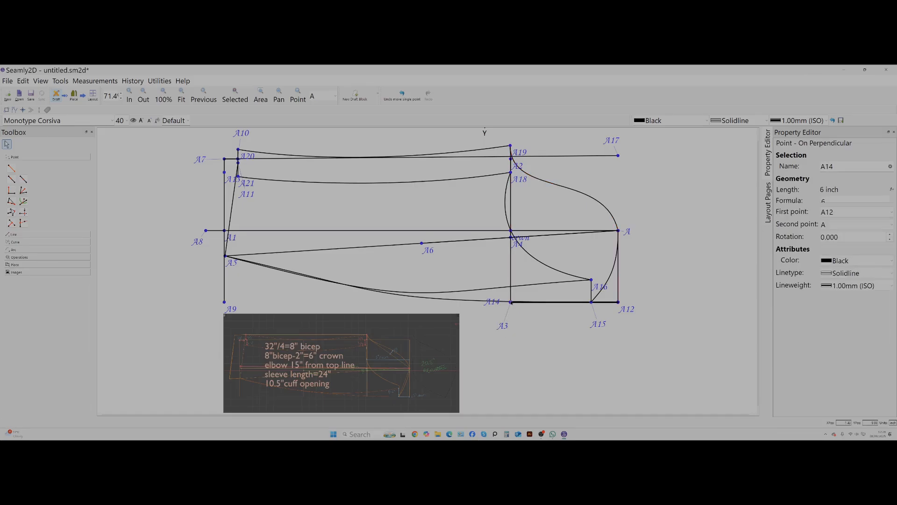
Change the colour of the vertical line ending at point A3 to Lime.
left_click(504, 326)
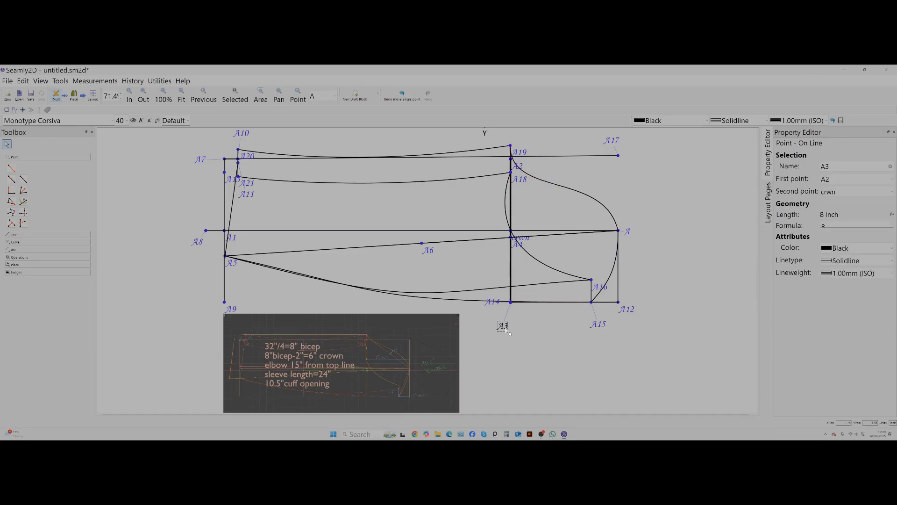
right_click(504, 322)
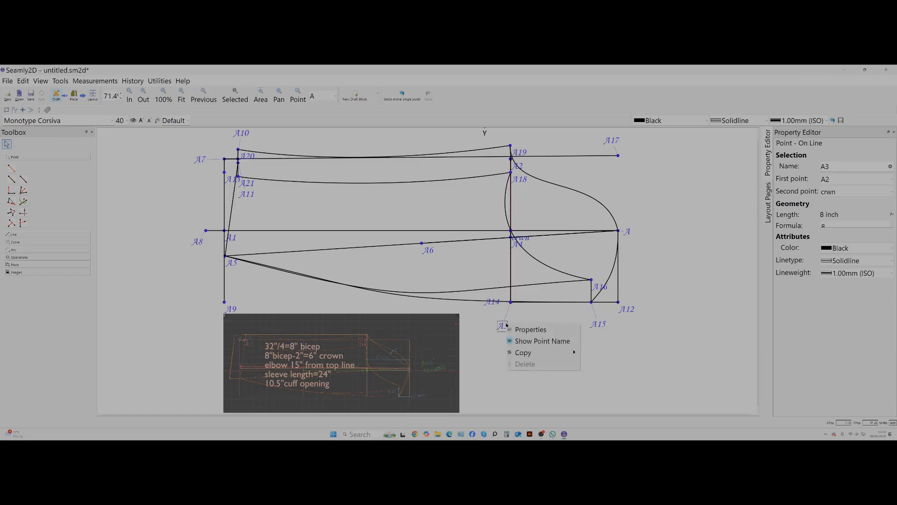
left_click(531, 329)
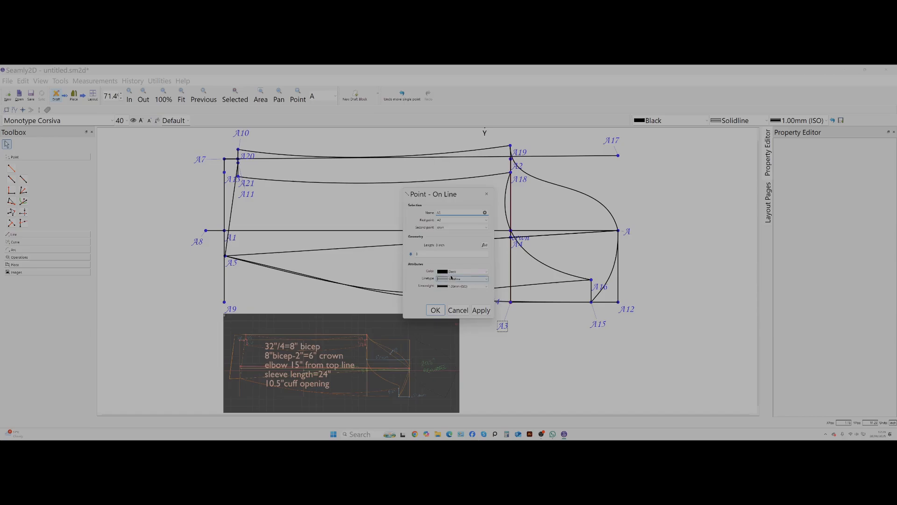
left_click(444, 272)
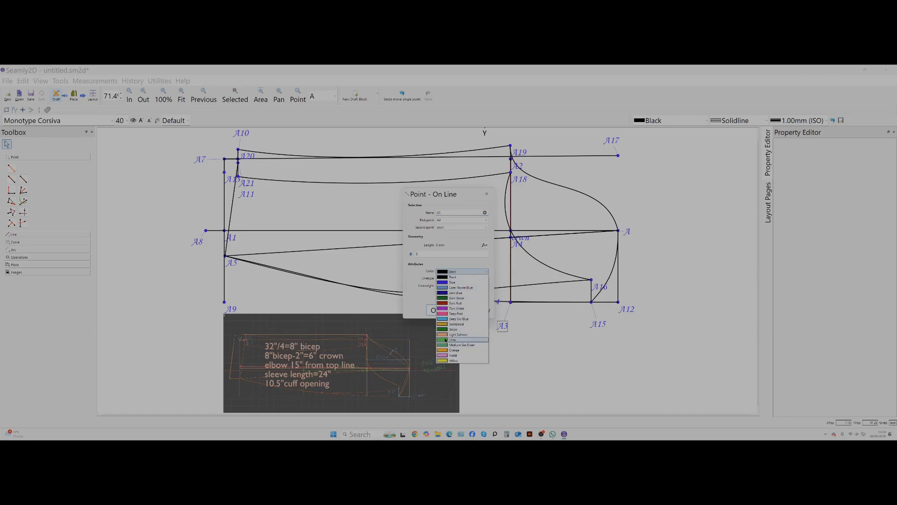
left_click(446, 340)
left_click(485, 311)
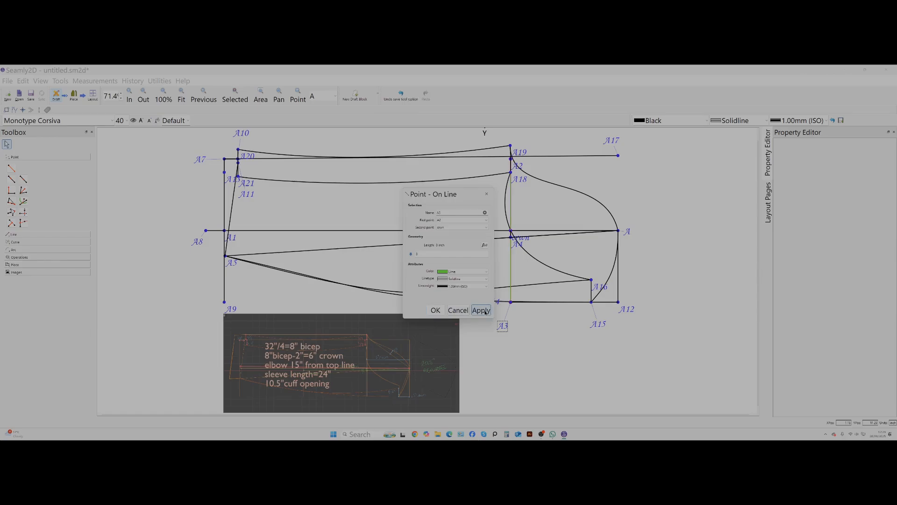
left_click(456, 313)
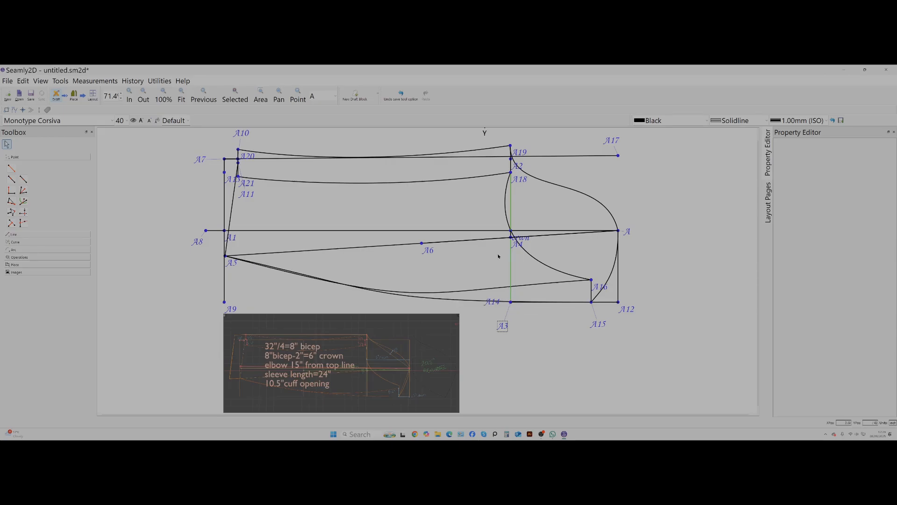
Move the reference image below the draft slightly toward the sleeve cap end and closer to the draft.
left_click(624, 232)
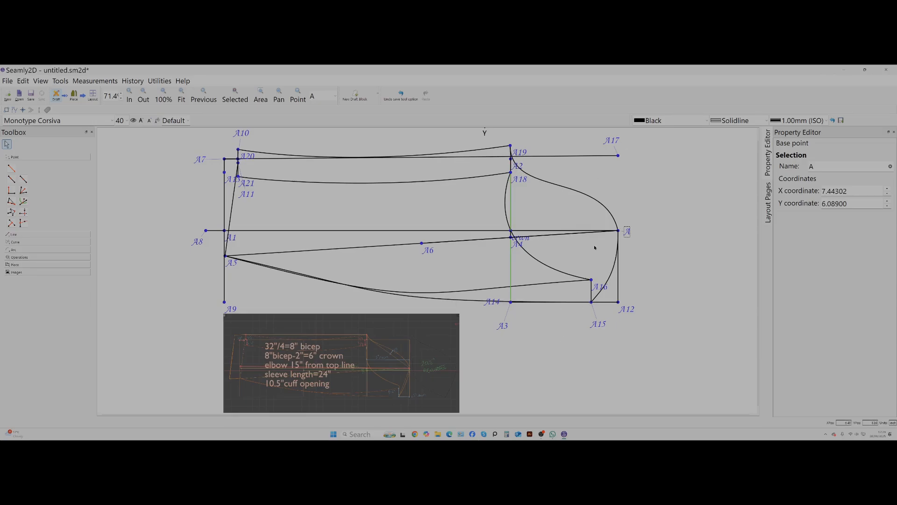
left_click(546, 267)
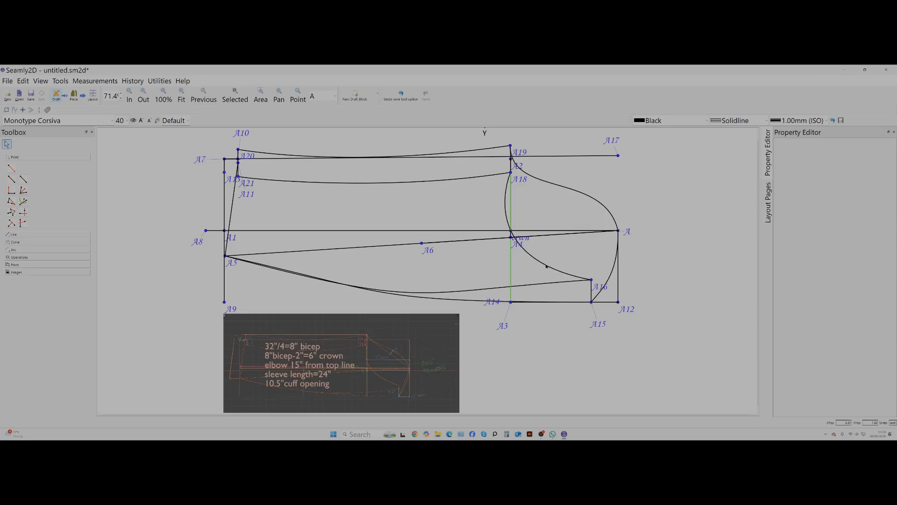
left_click(592, 279)
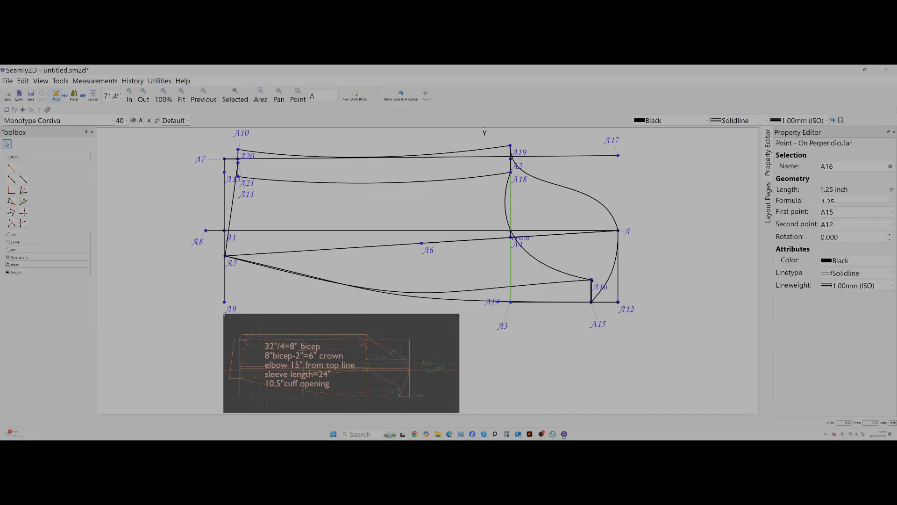
left_click_drag(318, 340, 354, 328)
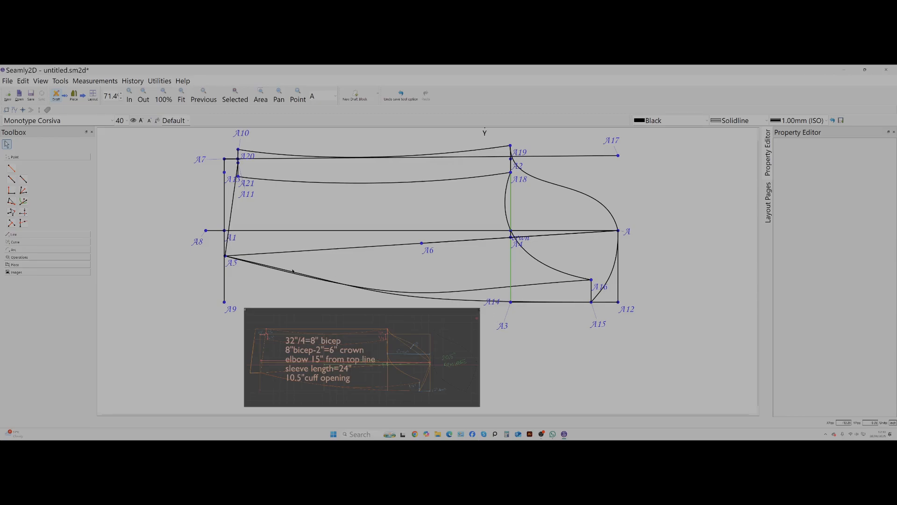
scroll(421, 308, "up", 1)
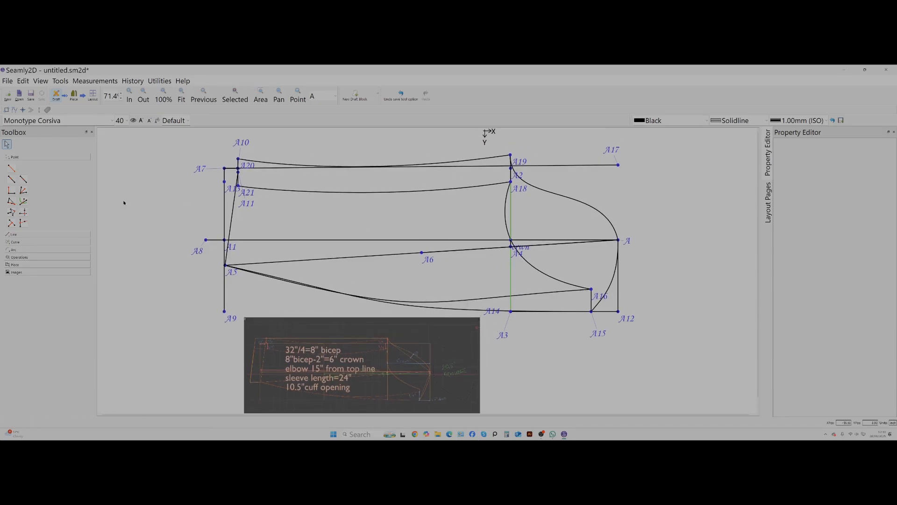
Mirror the four lengthwise sleeve seam curves across a vertical axis through point A5, beyond the cuff.
left_click(12, 169)
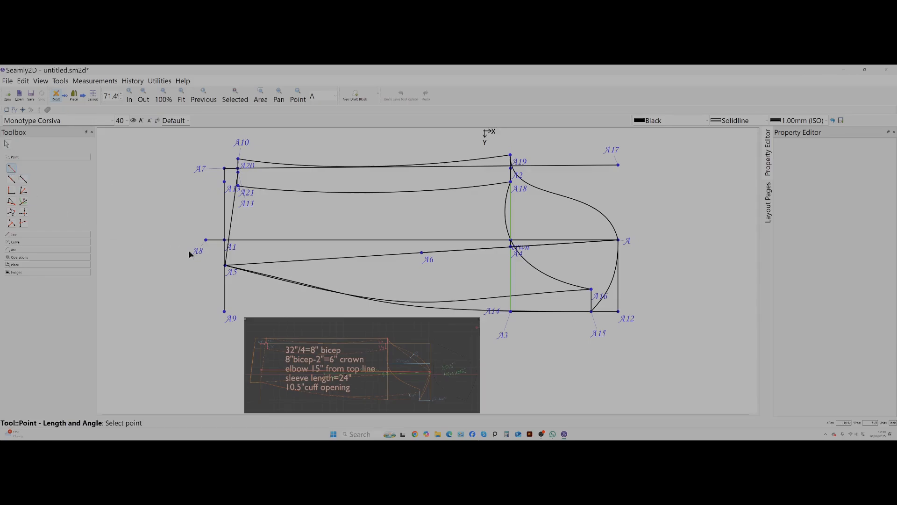
left_click(8, 145)
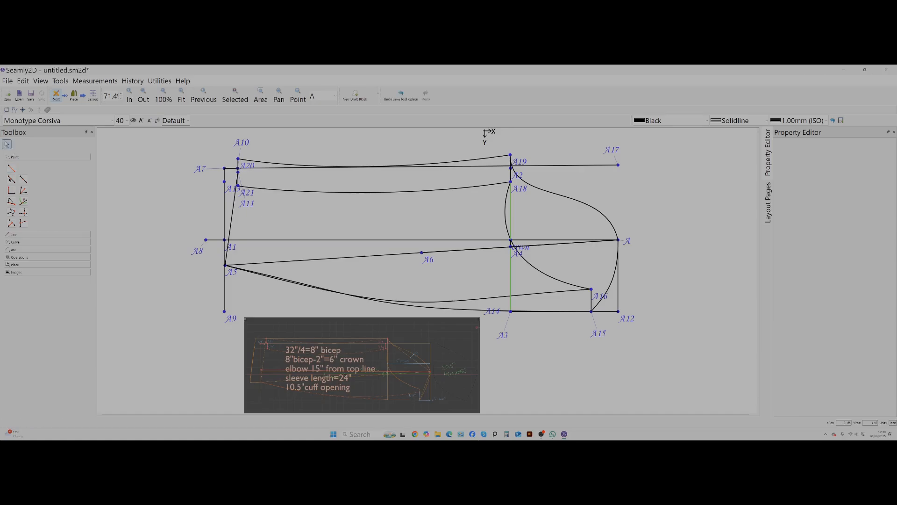
left_click(15, 258)
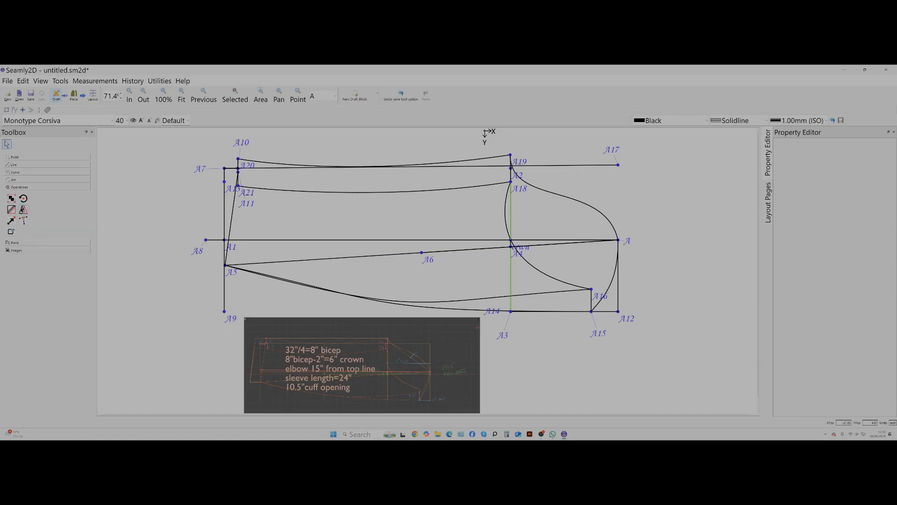
left_click(23, 210)
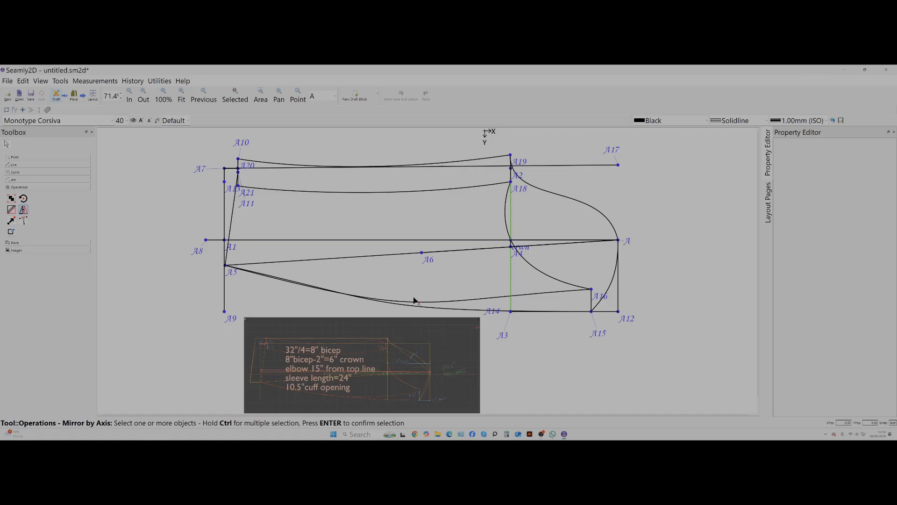
left_click(486, 300)
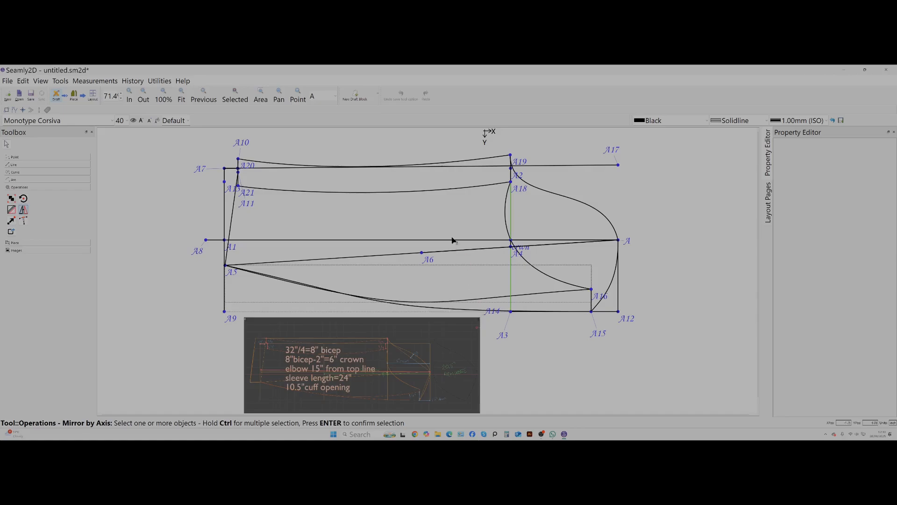
left_click(415, 191)
left_click(472, 161)
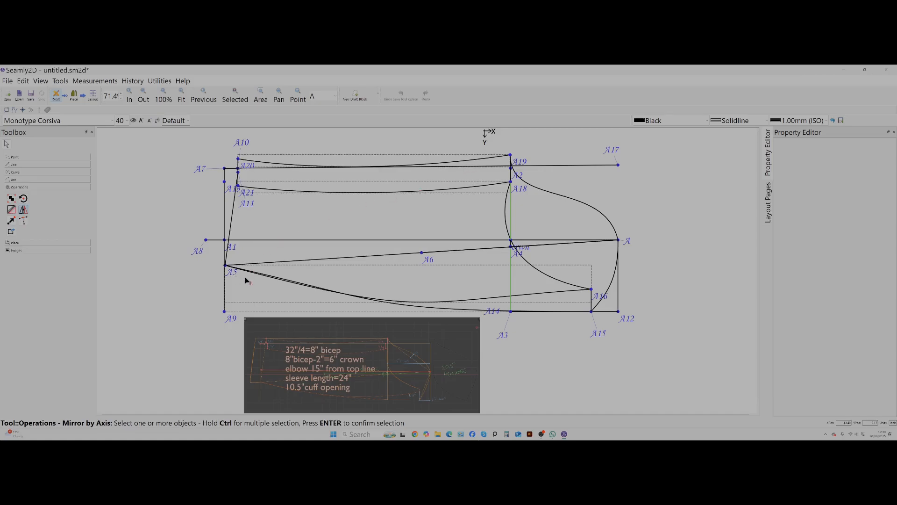
left_click(274, 280)
key("Return")
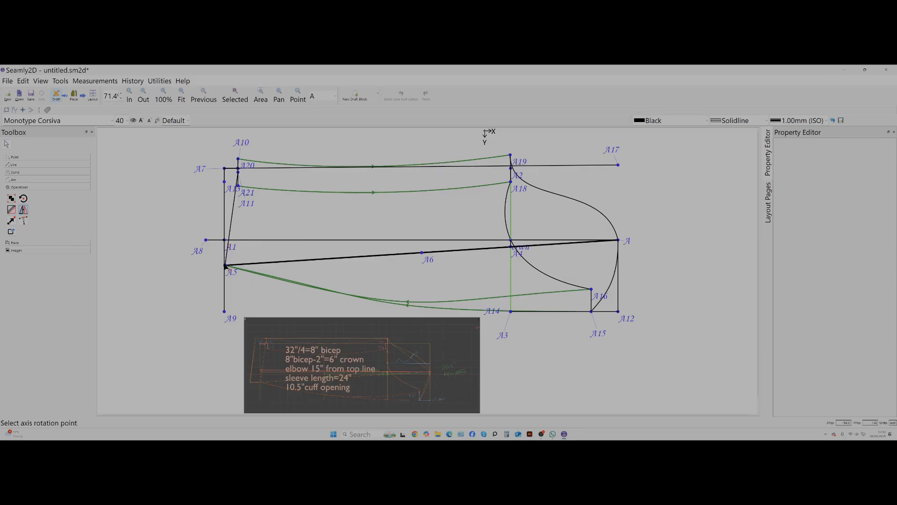
left_click(226, 266)
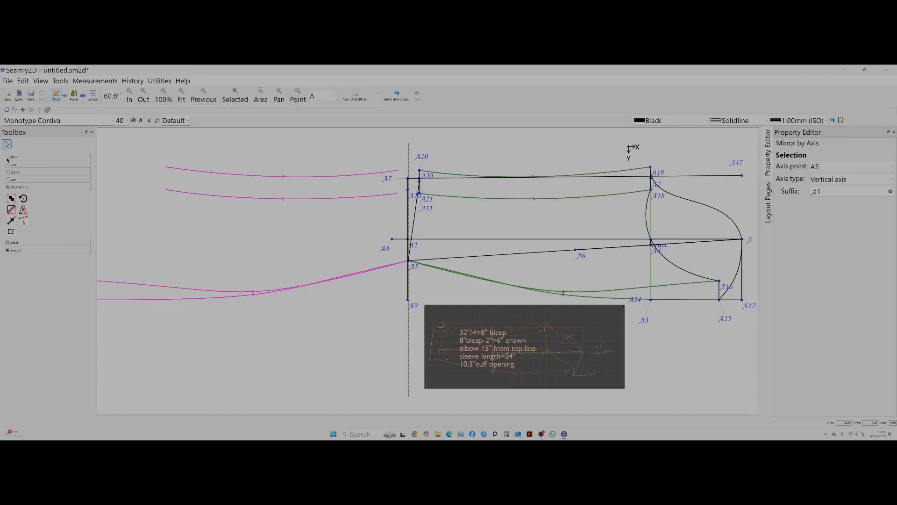
Add a length-and-angle point 2 inches from A20 at 180°, extending outward past the cuff.
left_click(13, 157)
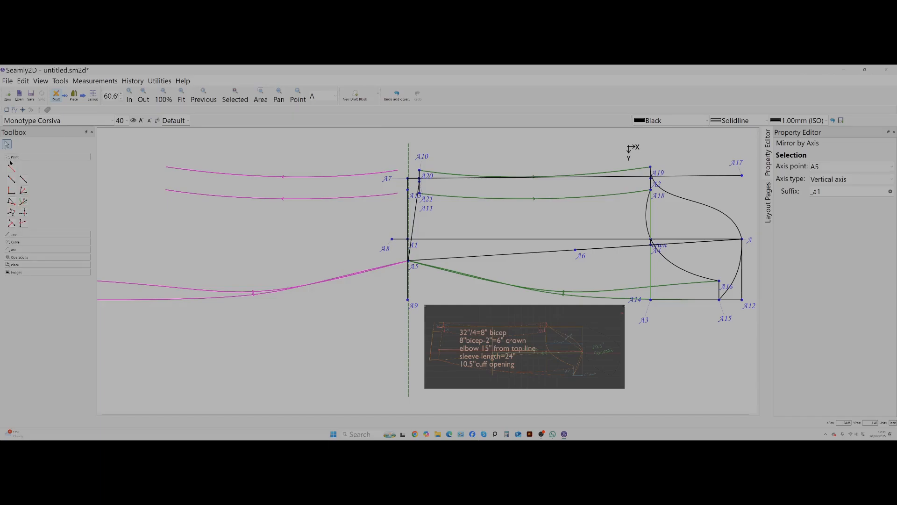
left_click(11, 166)
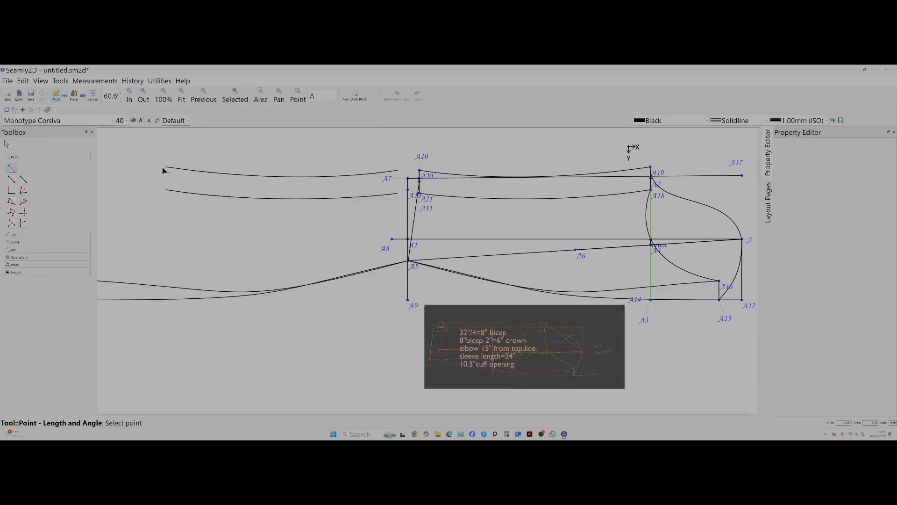
left_click(420, 171)
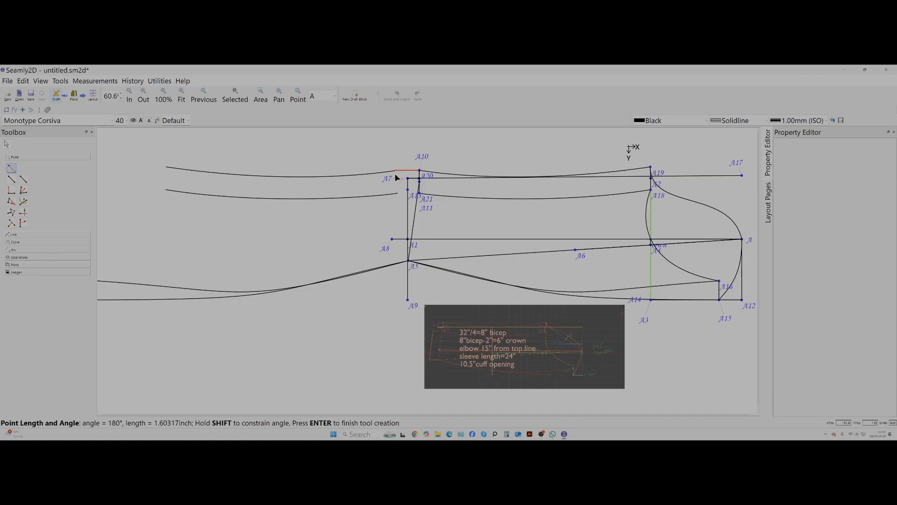
left_click(385, 178)
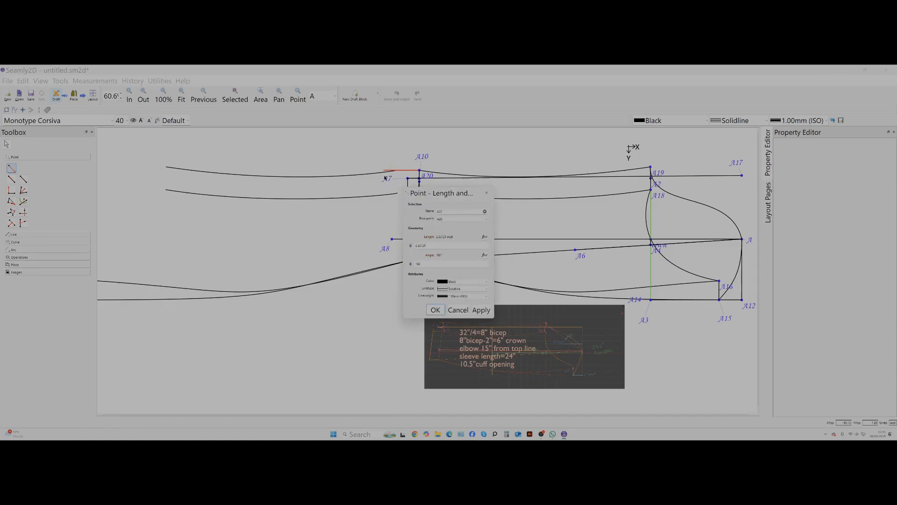
left_click(430, 246)
key("ctrl+a")
type("4")
left_click(484, 311)
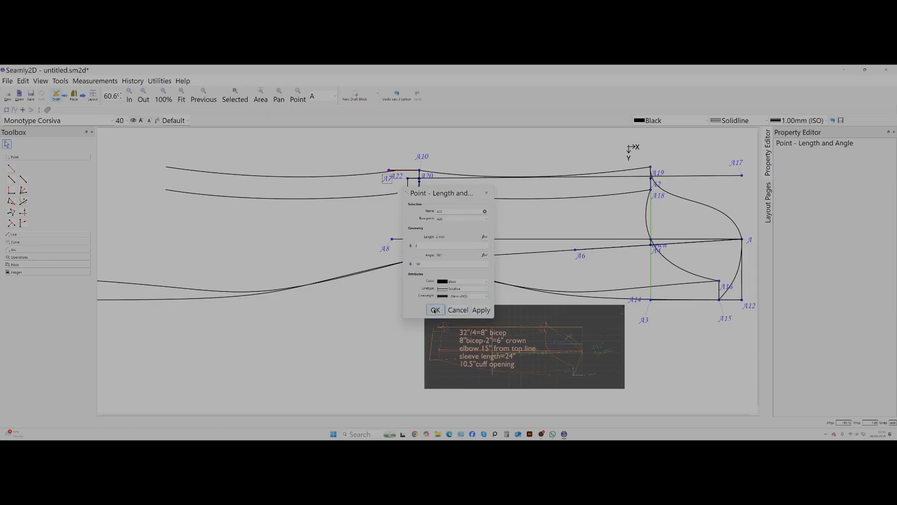
Confirm the point beyond A20 and add another length-and-angle point 2 inches from A5 at 193.701°, along the mirrored lower seam.
left_click(434, 310)
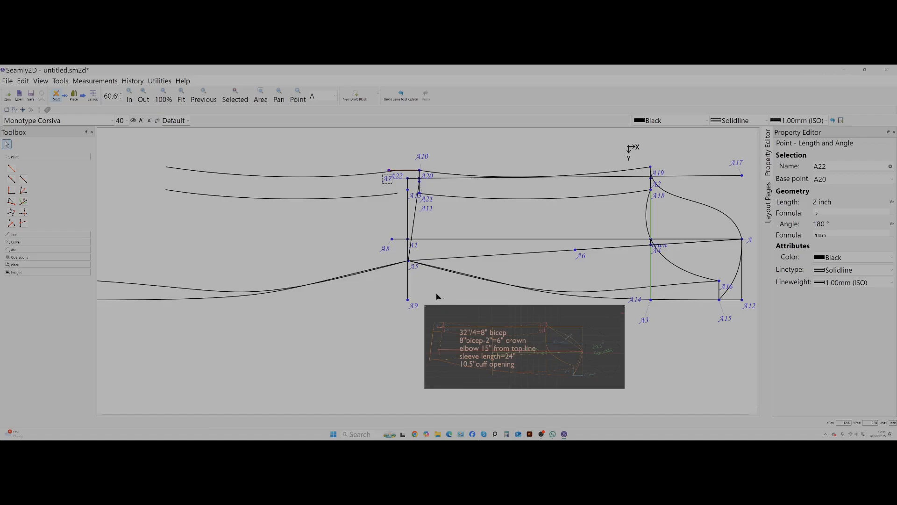
left_click(11, 168)
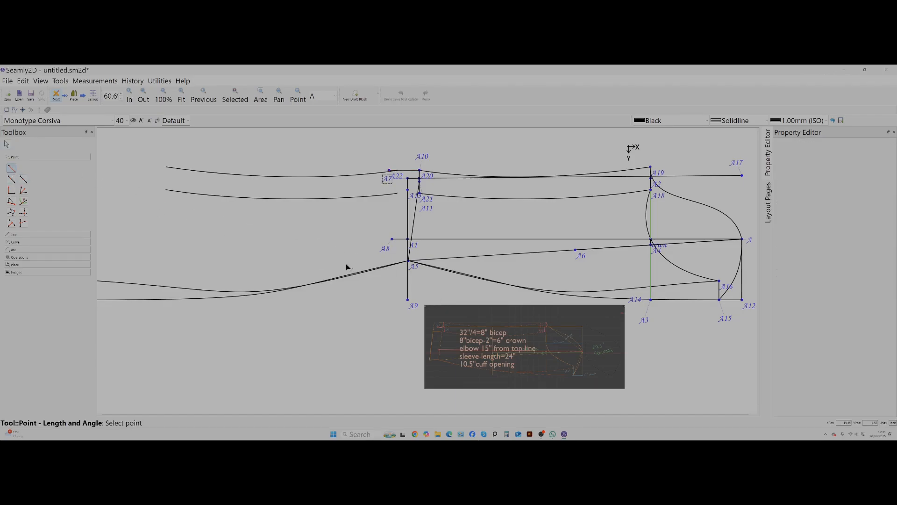
left_click(409, 262)
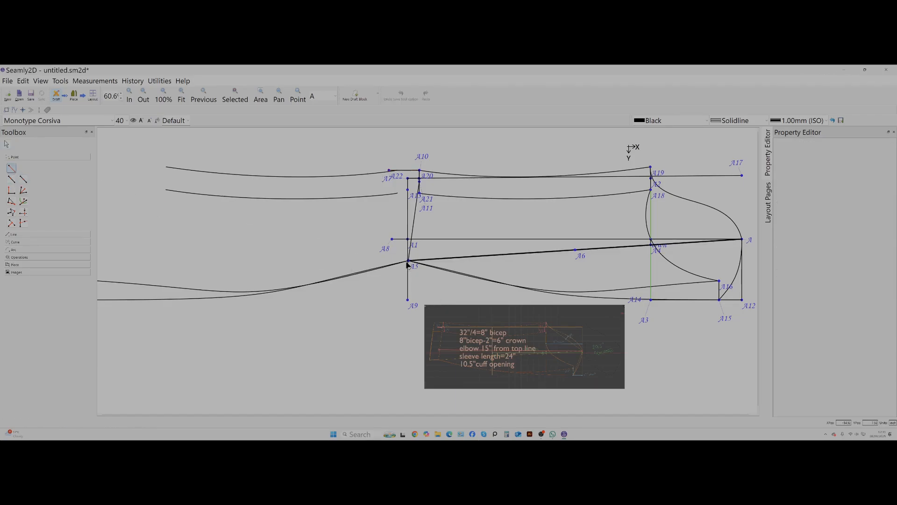
left_click(378, 270)
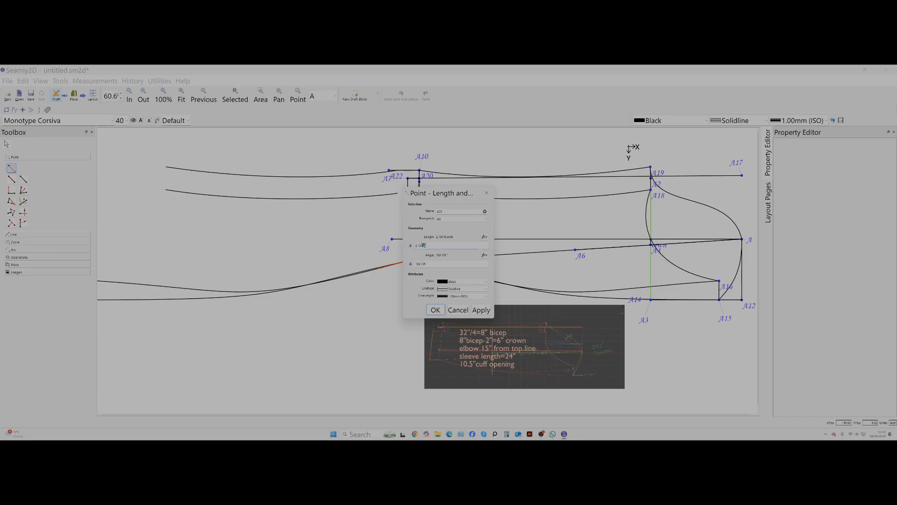
left_click_drag(424, 245, 412, 245)
type("2")
left_click(481, 310)
left_click(435, 309)
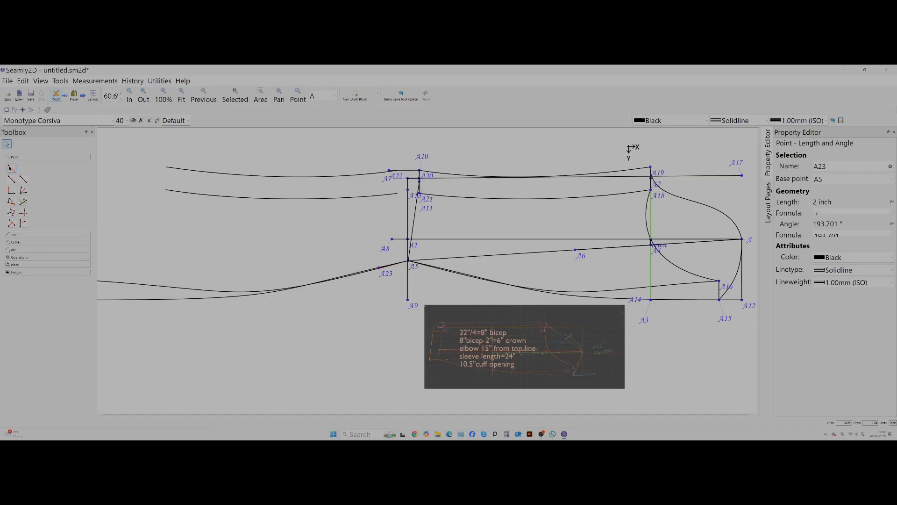
Close the outer sleeve's extended cuff with a length-and-angle point from A23 up to A22, 6.54383 inches at 83.7498°.
left_click(10, 169)
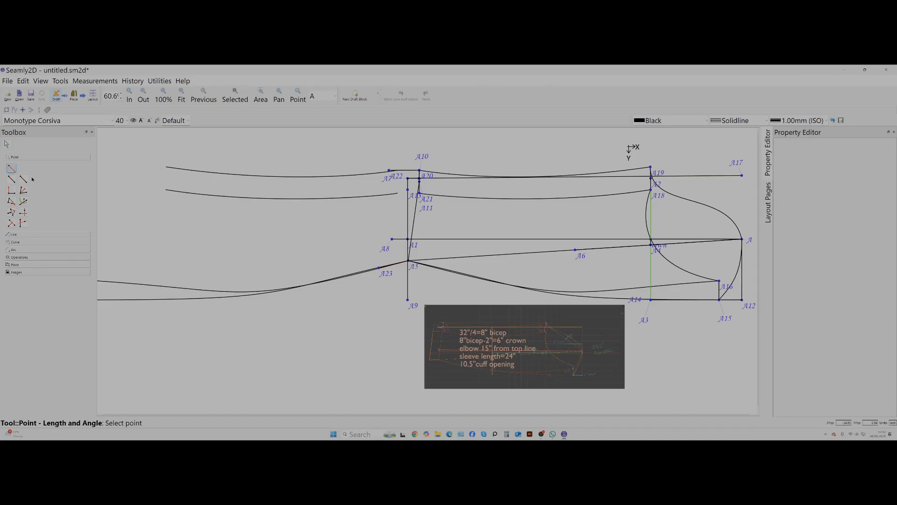
left_click(379, 268)
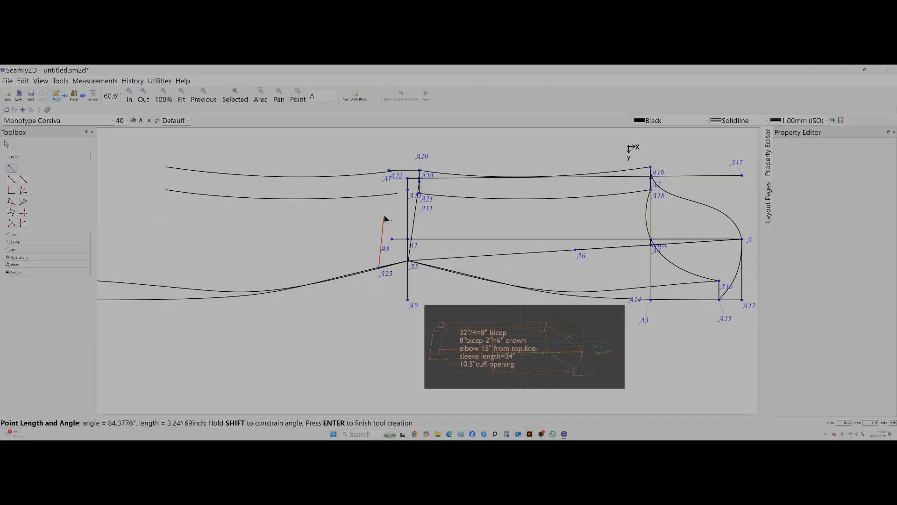
left_click(390, 172)
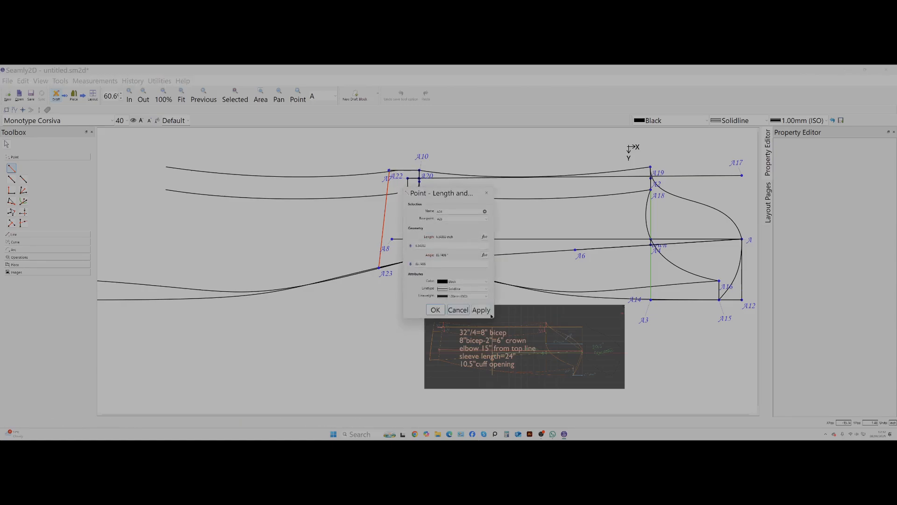
left_click(480, 310)
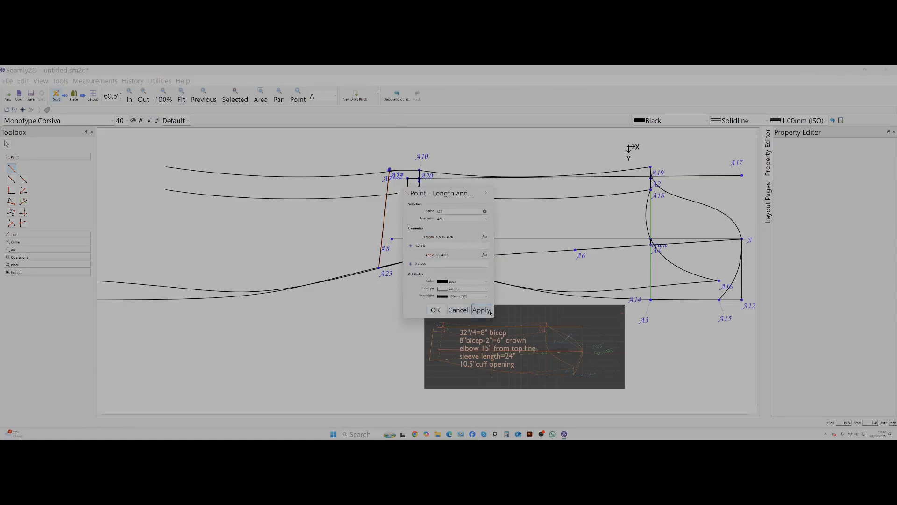
left_click(435, 310)
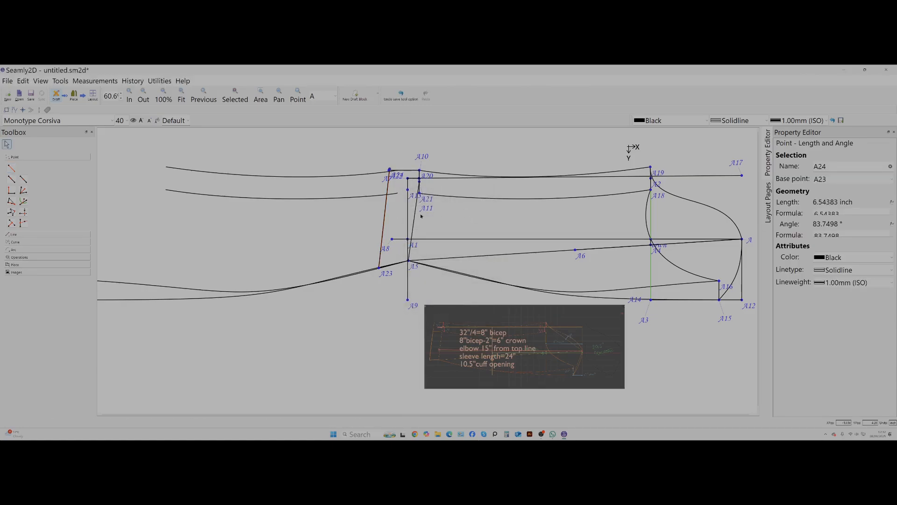
Add a length-and-angle point 2 inches from A21 at 182.64°, extending the under sleeve's upper seam past the cuff.
left_click(11, 168)
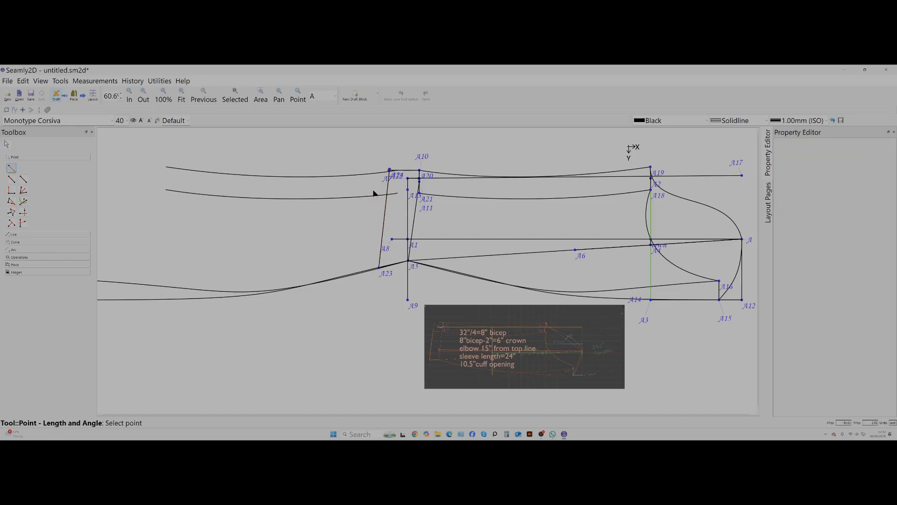
left_click(419, 193)
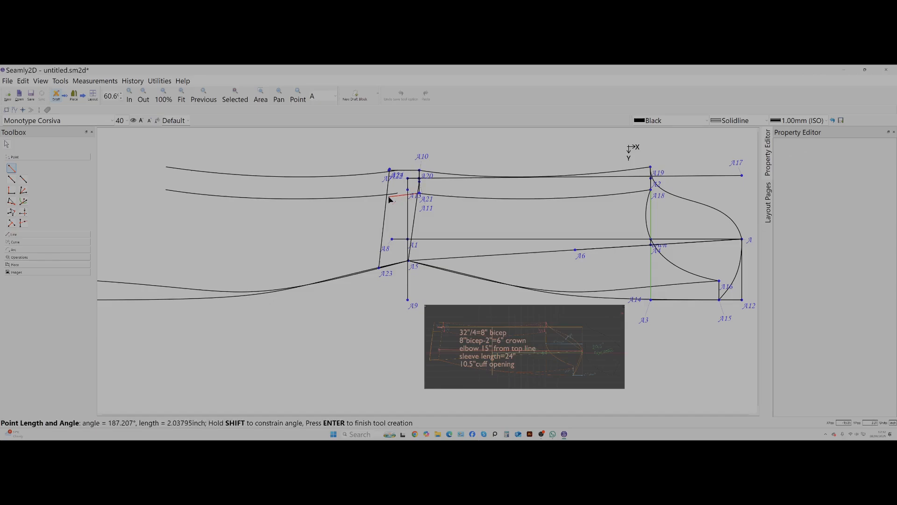
left_click(387, 197)
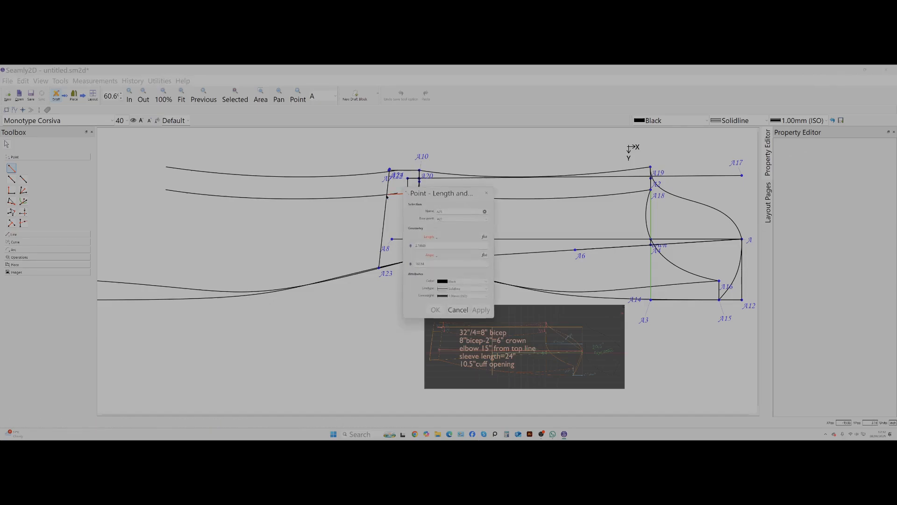
left_click_drag(429, 246, 401, 246)
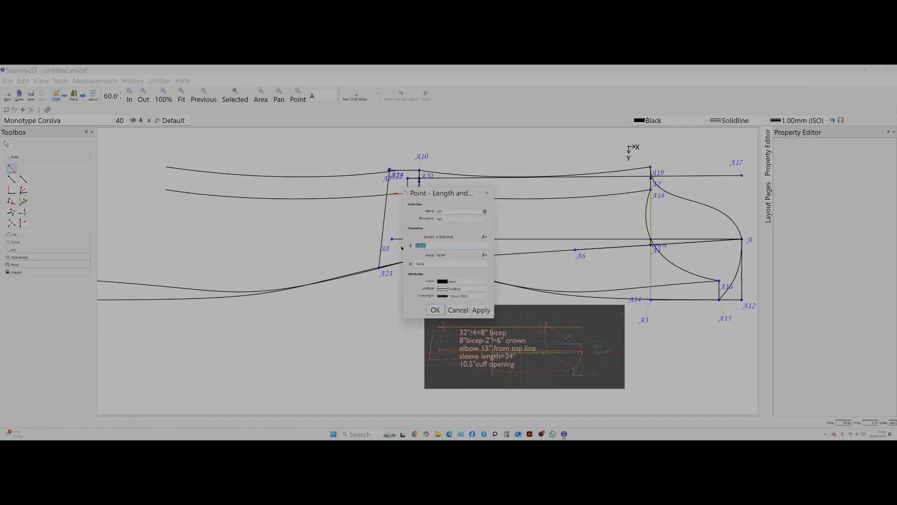
type("2")
left_click(481, 310)
left_click(434, 310)
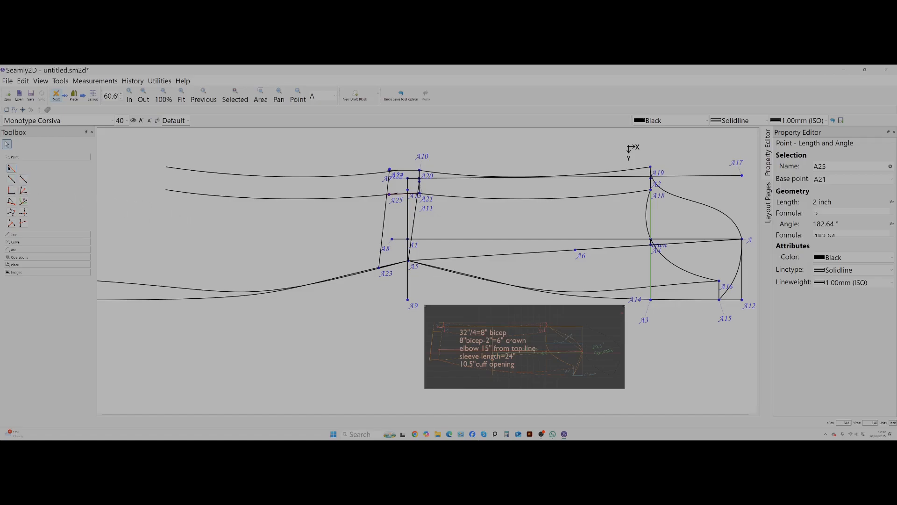
Trace a new pattern piece clockwise from A15 along the lower seam, through A23, A24 and A20, the upper seam and both cap curves.
left_click(11, 168)
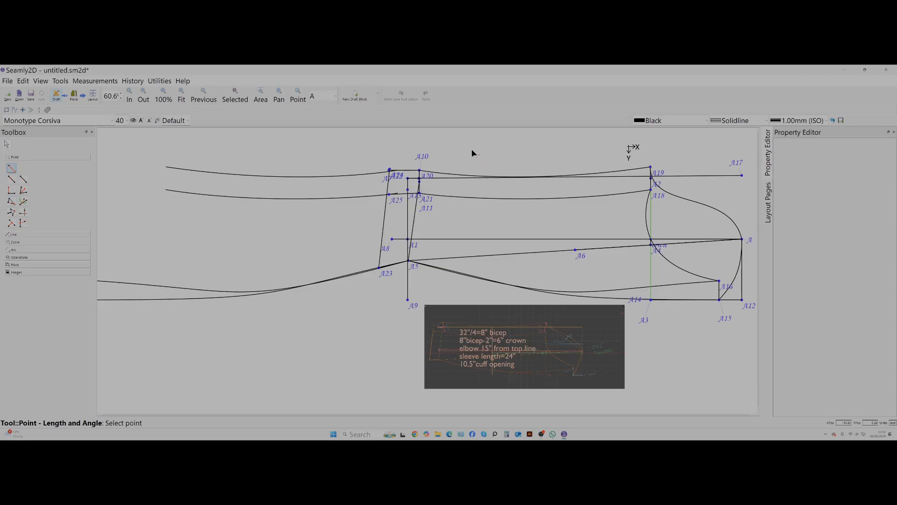
left_click(14, 265)
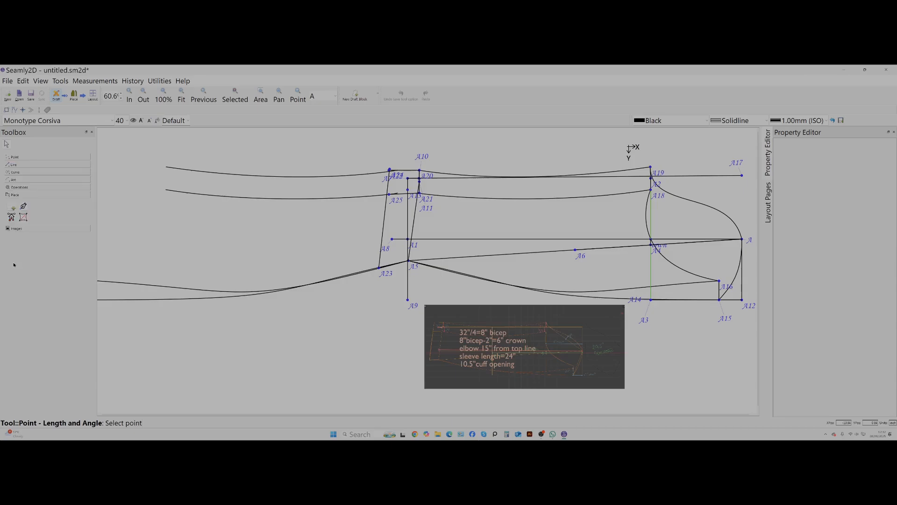
left_click(14, 209)
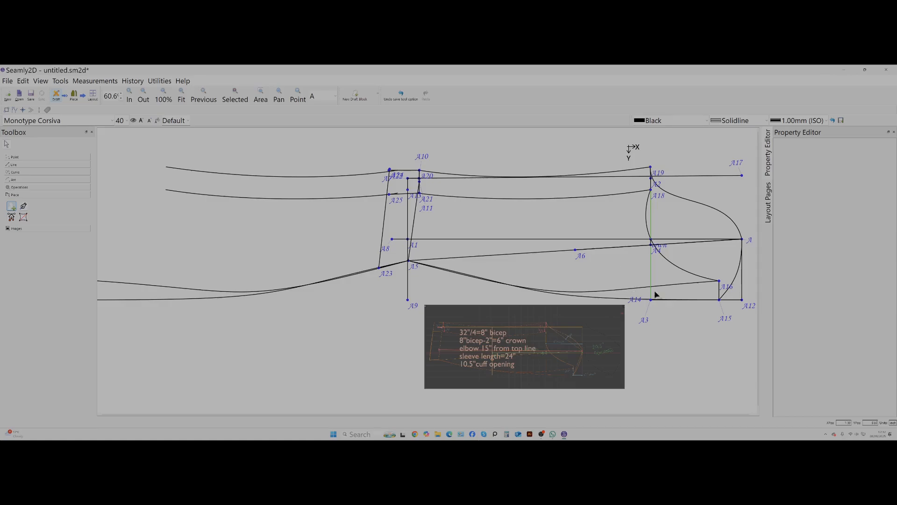
left_click(729, 316)
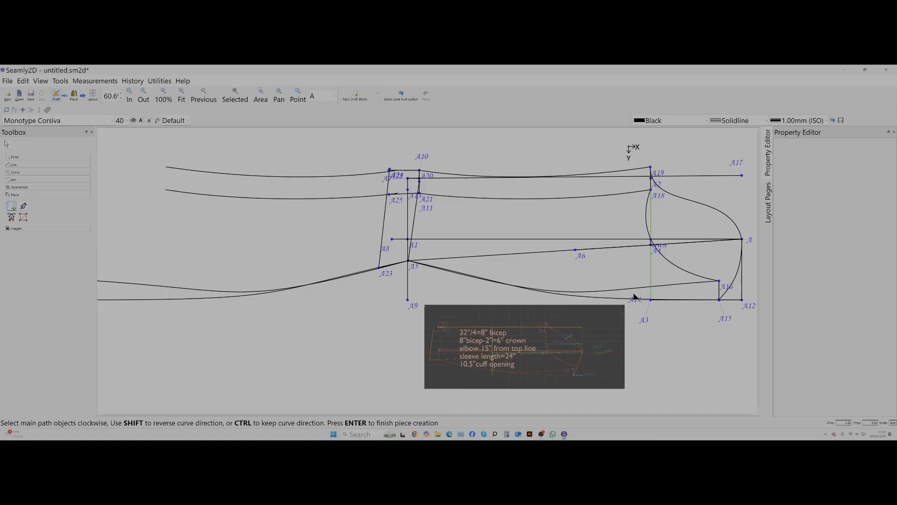
left_click(614, 300)
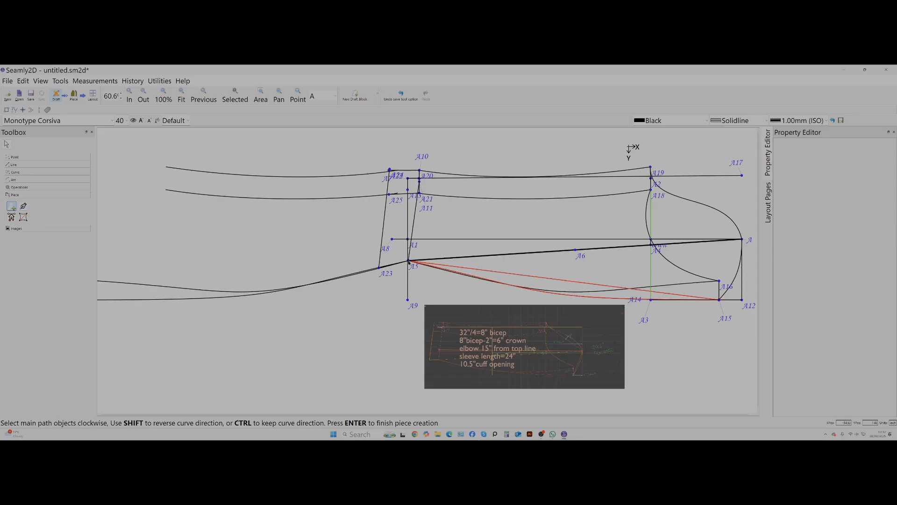
left_click(379, 270)
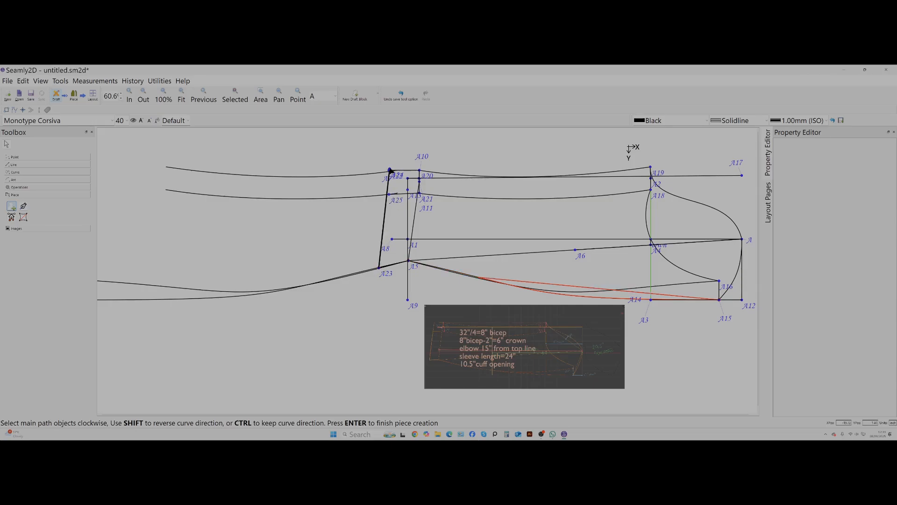
left_click(391, 172)
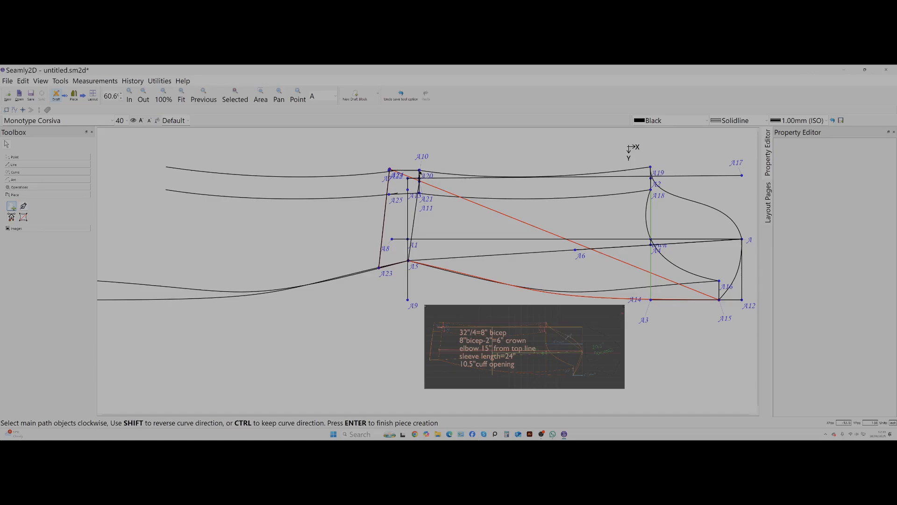
left_click(420, 171)
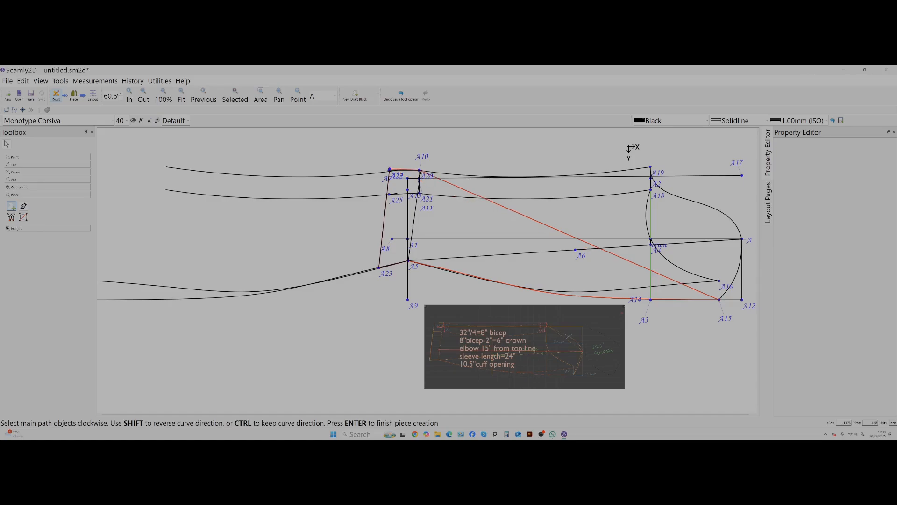
left_click(534, 177)
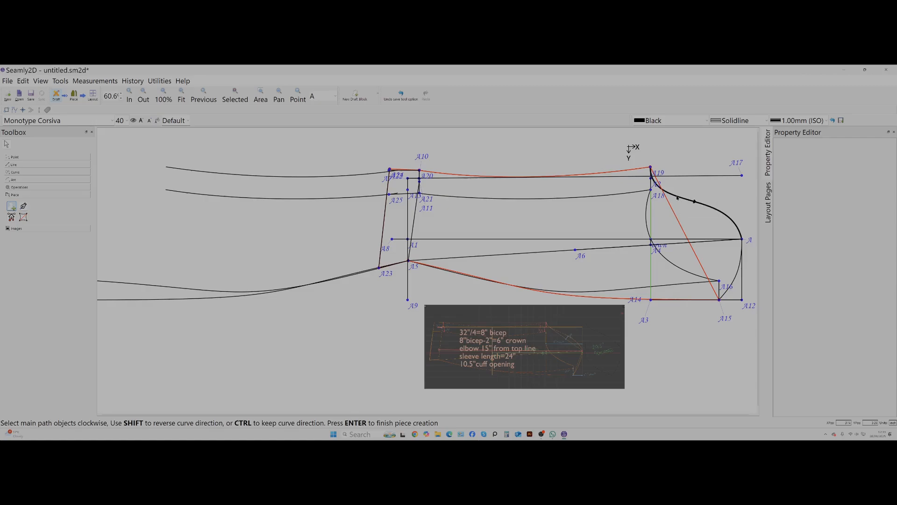
left_click(677, 197)
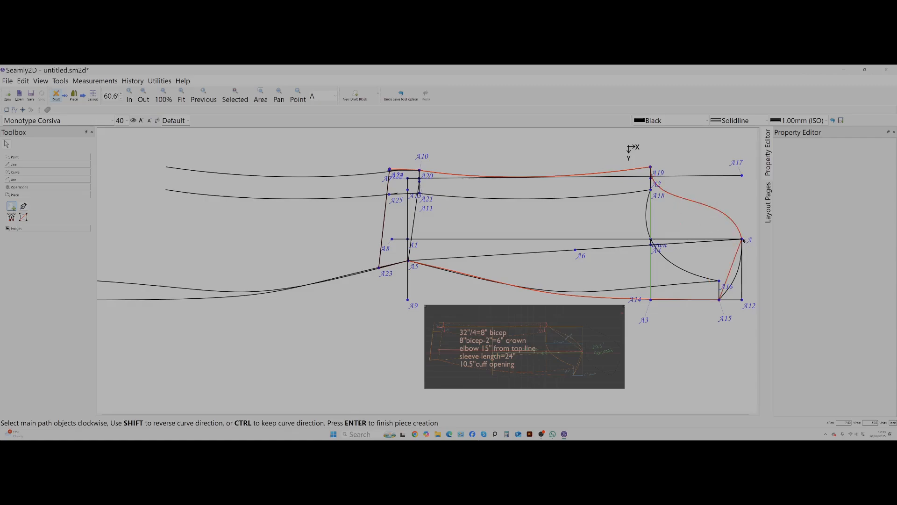
left_click(736, 274)
key("Return")
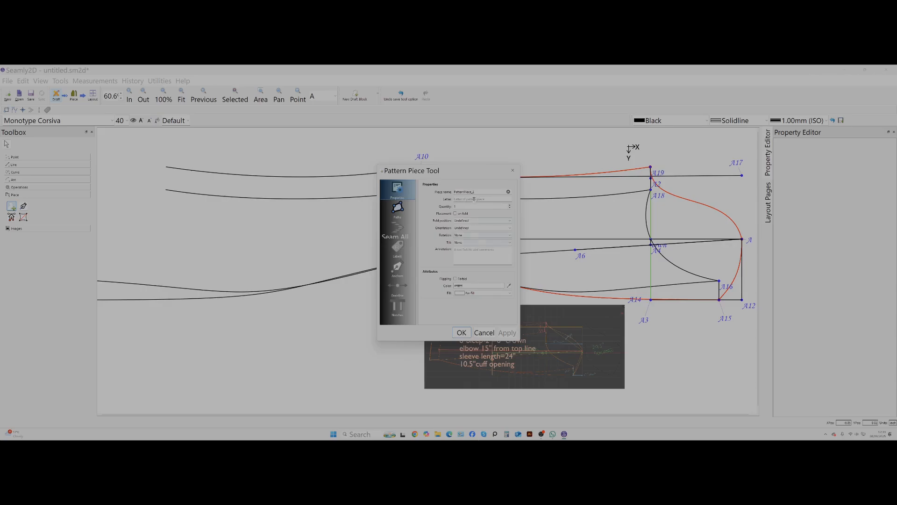
Create the extended outer sleeve piece with the name T and move it clear of the overlapping piece in piece mode.
left_click_drag(485, 189, 451, 194)
type("T")
left_click(461, 333)
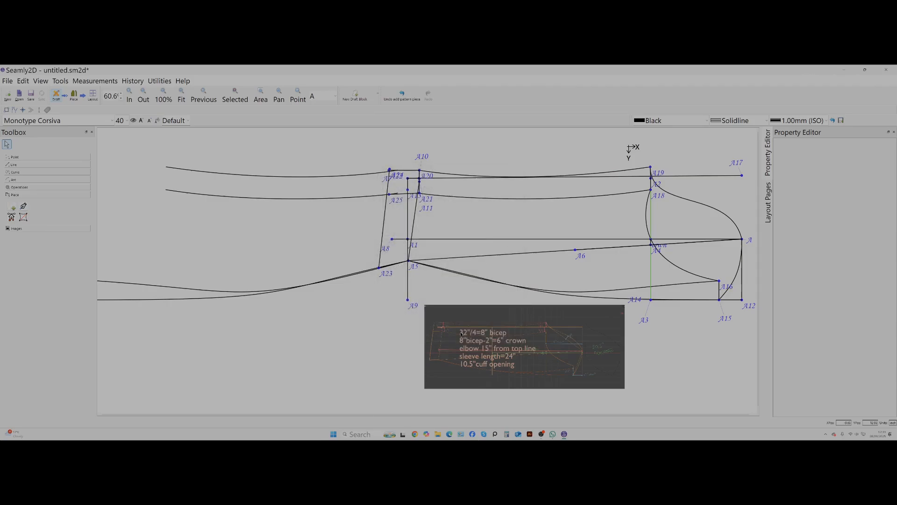
left_click(74, 93)
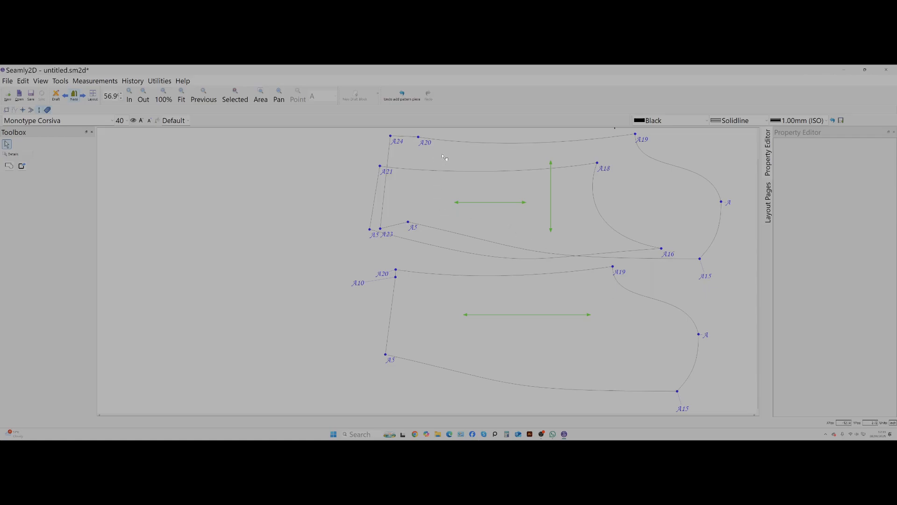
left_click_drag(441, 160, 294, 314)
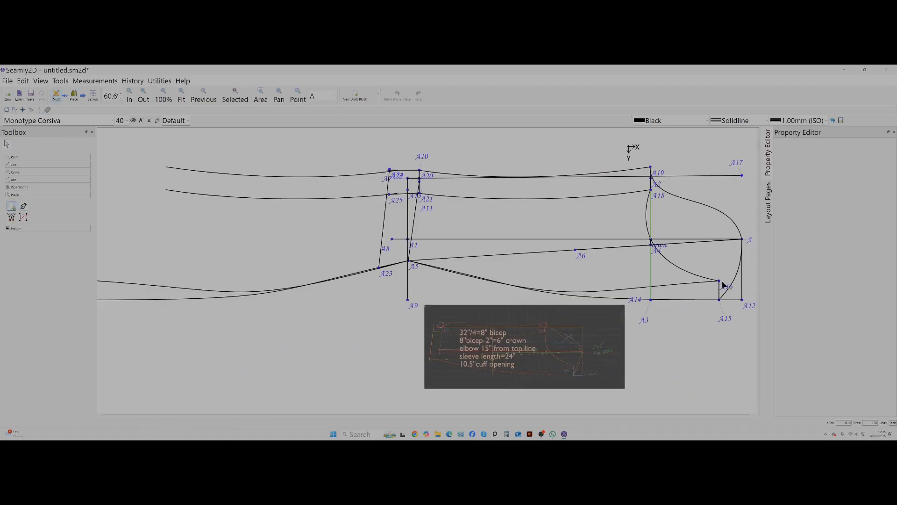
Trace the under sleeve piece clockwise from A16 along its lower seam, through A23, A25 and A21, the upper seam and the under cap curve.
left_click(699, 285)
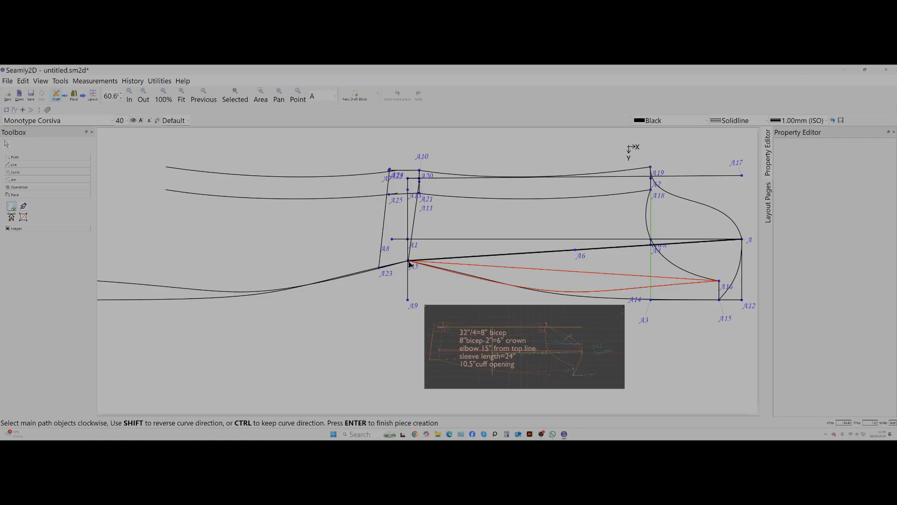
left_click(380, 269)
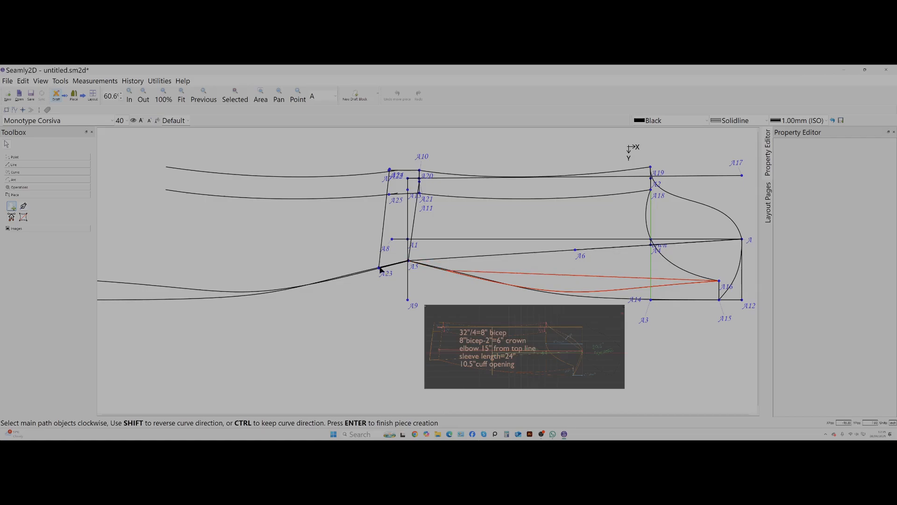
left_click(388, 195)
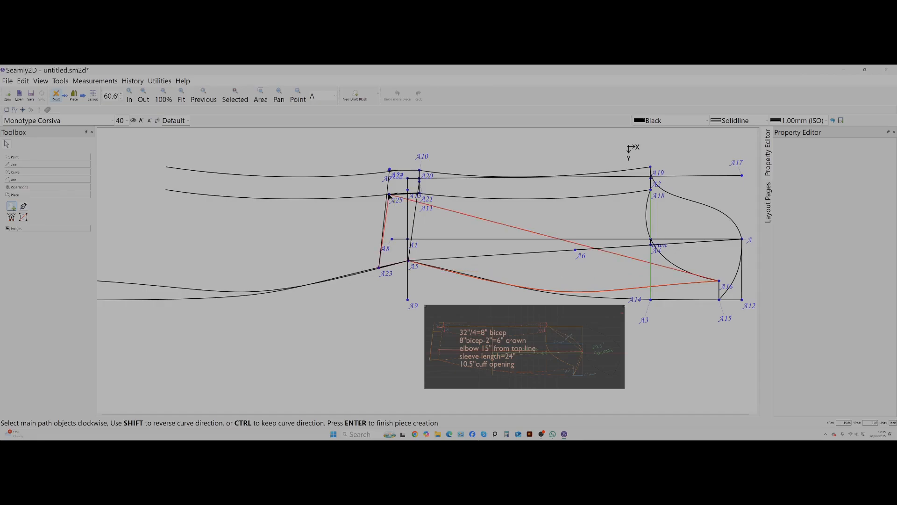
left_click(419, 193)
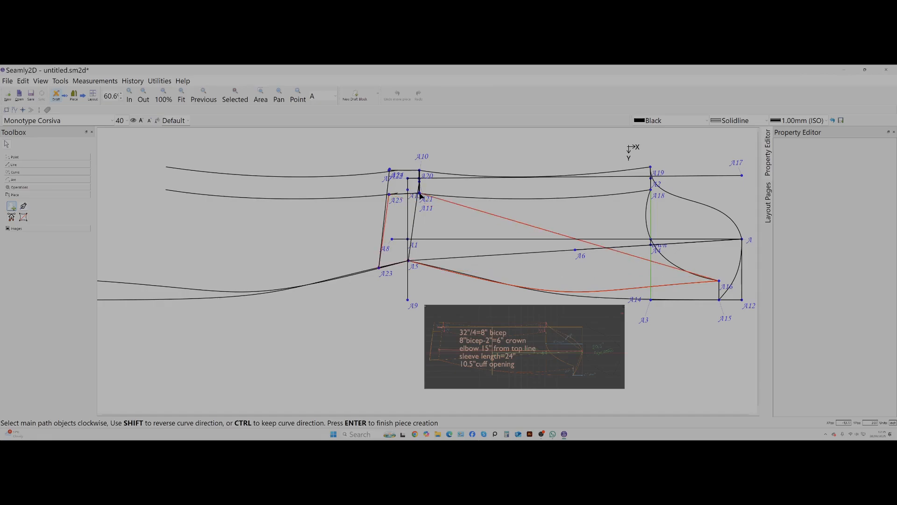
left_click(586, 199)
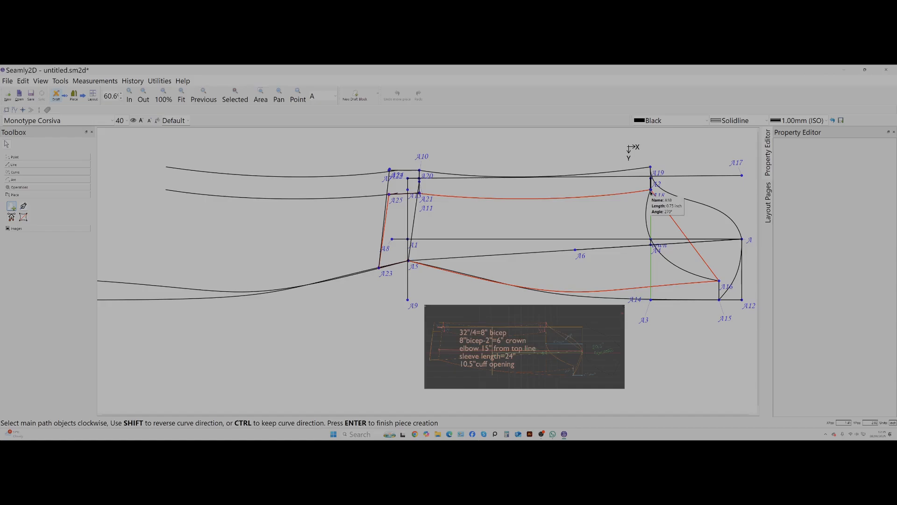
left_click(647, 231)
key("Return")
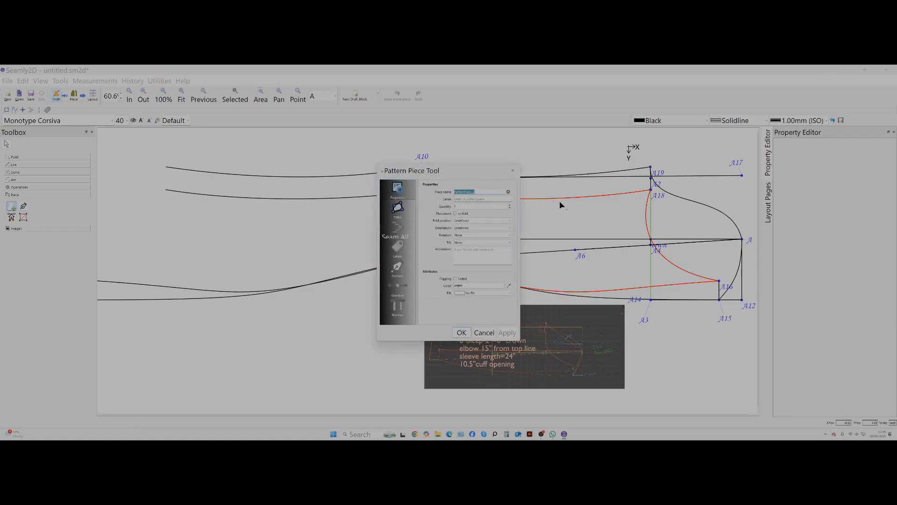
Create the extended under sleeve piece with the name u and place it below the extended outer sleeve, clear of the original pieces.
type("under sleeve")
left_click(462, 333)
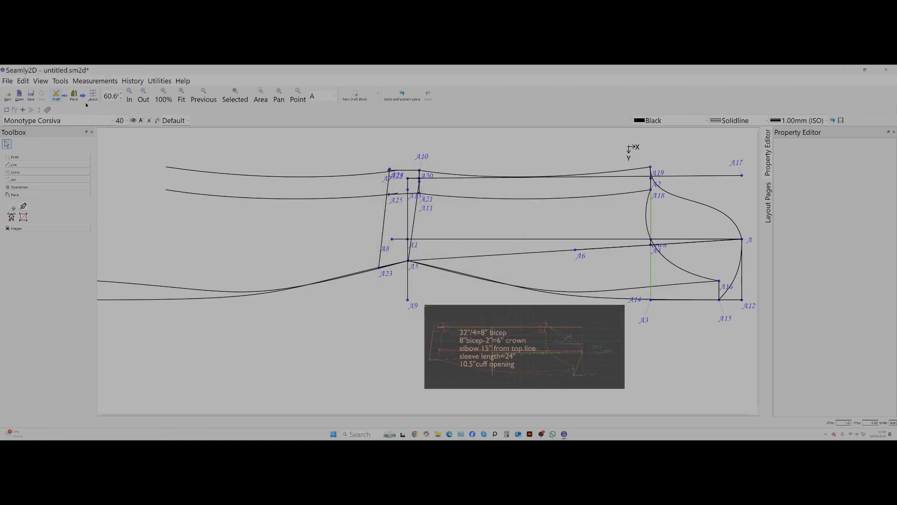
left_click(73, 96)
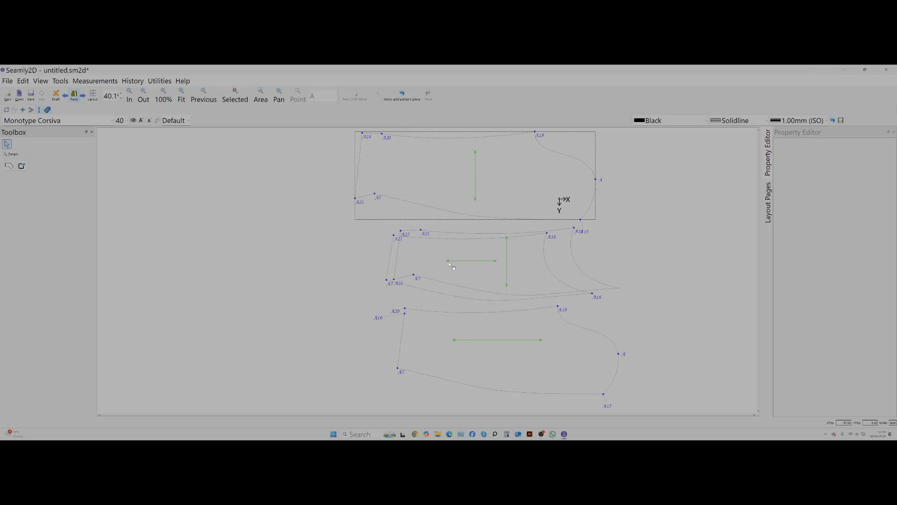
left_click_drag(454, 264, 240, 244)
left_click_drag(433, 173, 256, 169)
left_click_drag(271, 263, 269, 244)
Stack the original under and outer sleeve pieces beside the extended pair, and space the two extended pieces apart vertically.
left_click_drag(502, 260, 608, 211)
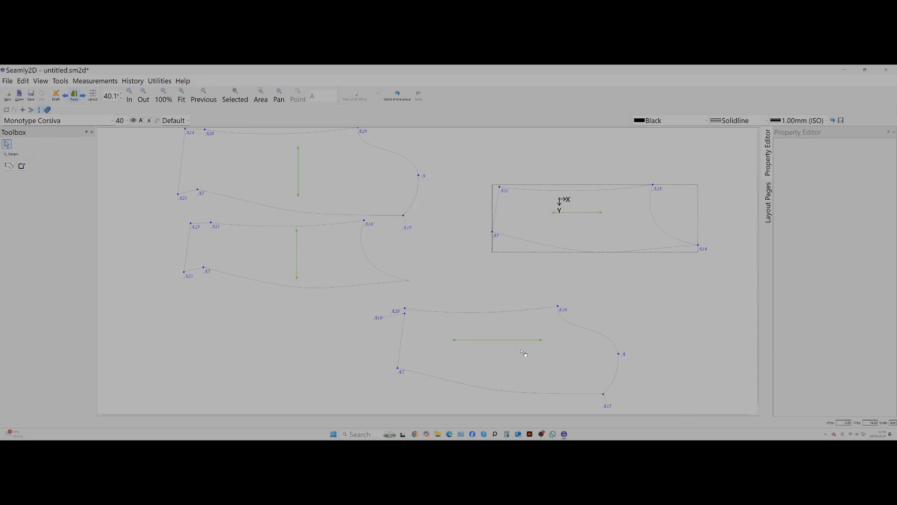
left_click_drag(524, 352, 590, 310)
left_click_drag(595, 238, 549, 210)
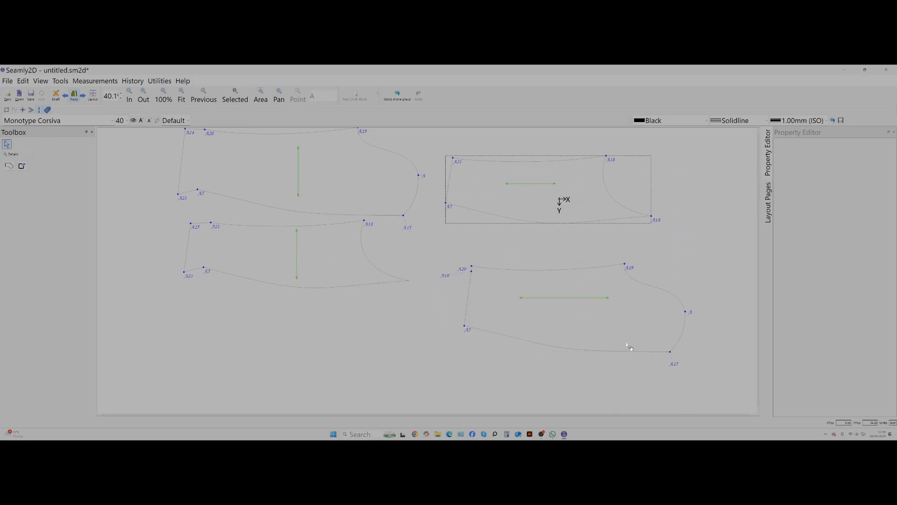
left_click_drag(527, 325, 515, 288)
left_click_drag(342, 181, 337, 185)
left_click_drag(297, 247, 308, 260)
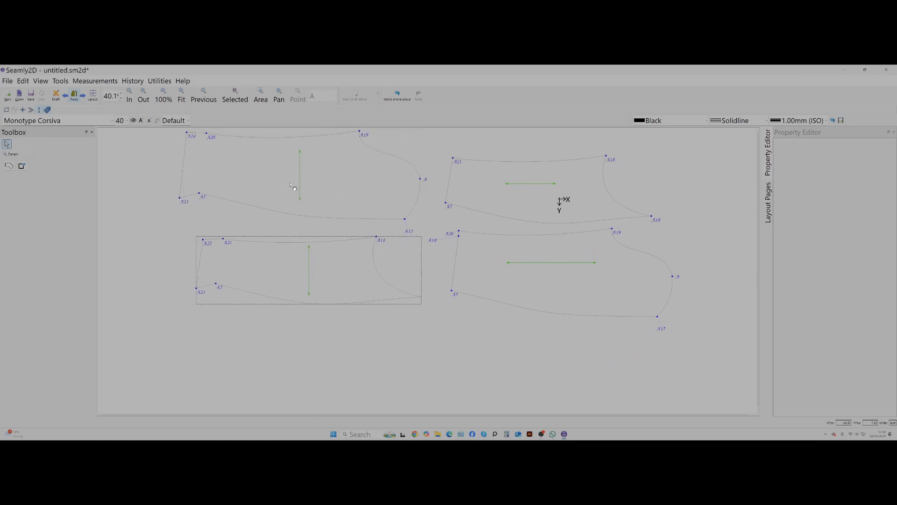
left_click_drag(290, 182, 293, 195)
left_click_drag(298, 257, 305, 274)
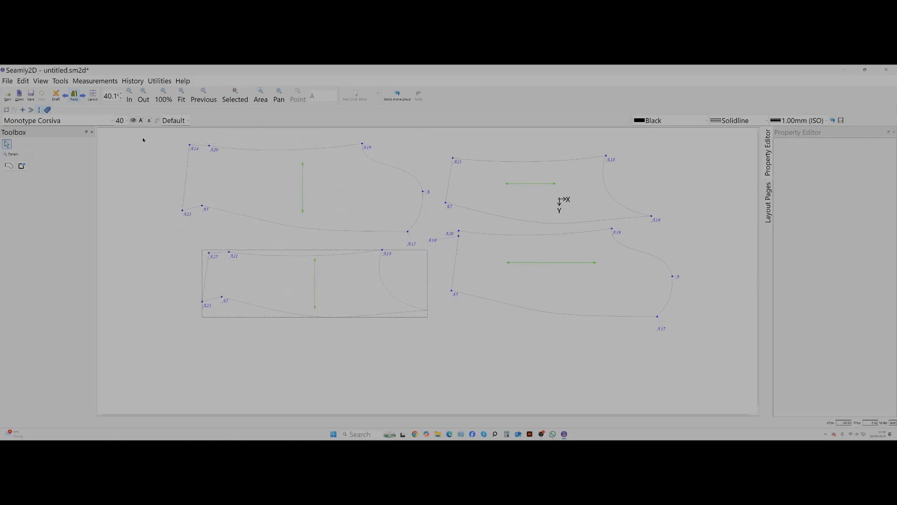
Show the existing layout page in layout mode and export it in SVG format with the file name unnamed.
left_click(93, 96)
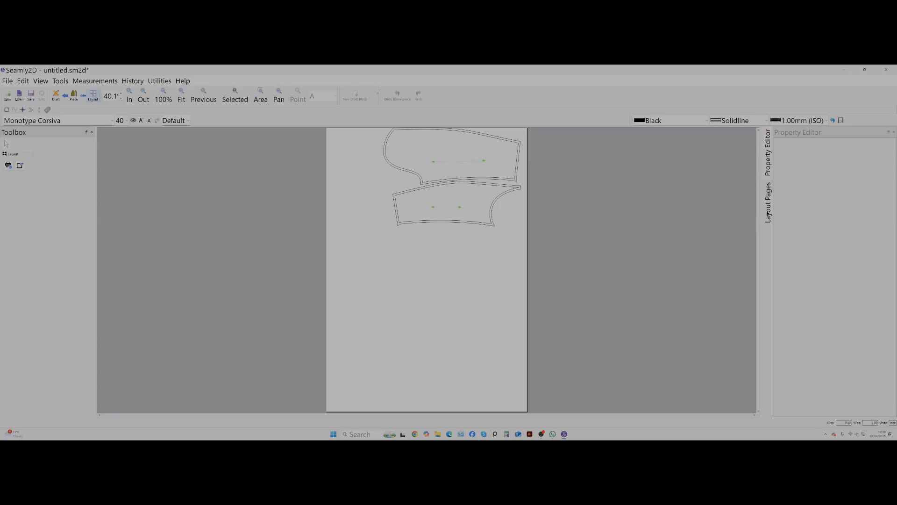
left_click(768, 211)
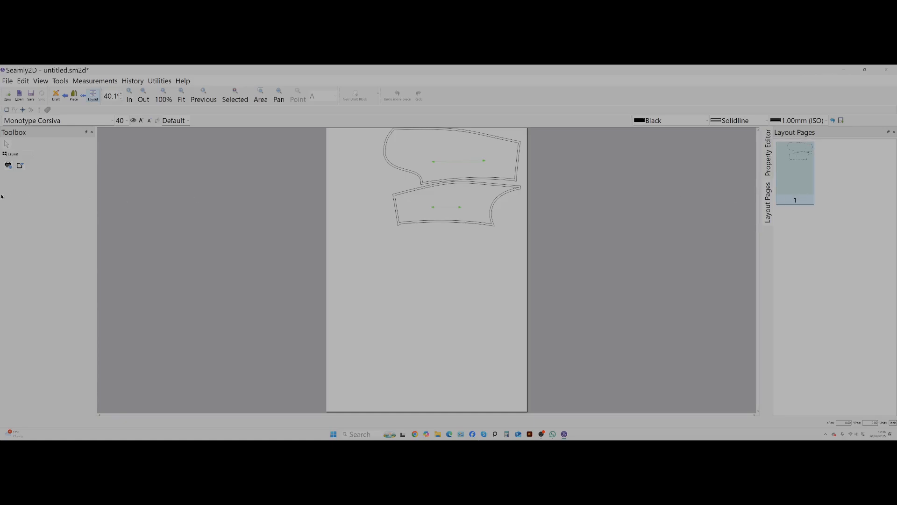
left_click(20, 166)
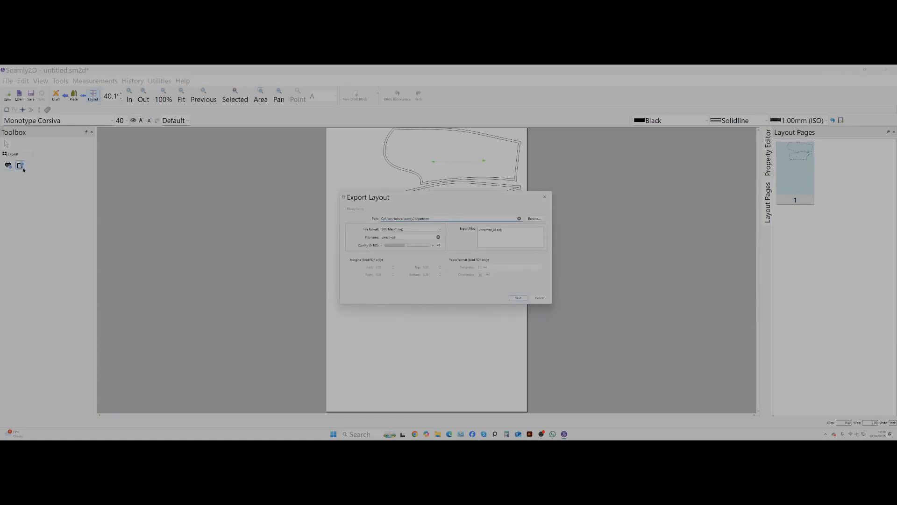
left_click(518, 297)
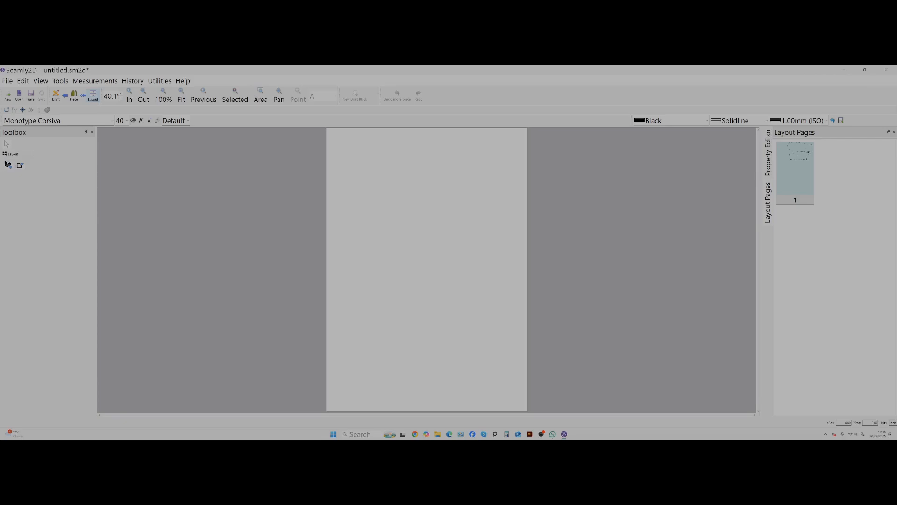
Restore the default layout print settings and generate a new layout of the sleeve pieces.
left_click(9, 166)
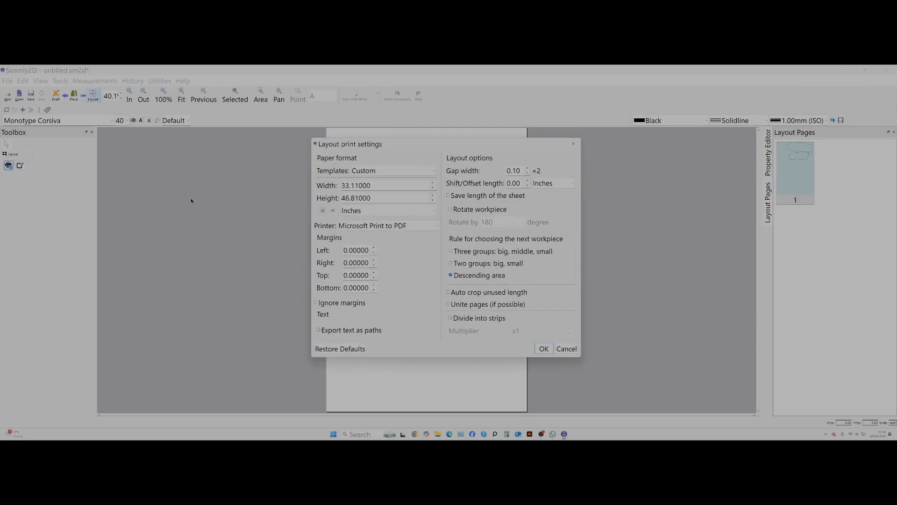
left_click(358, 349)
left_click(545, 348)
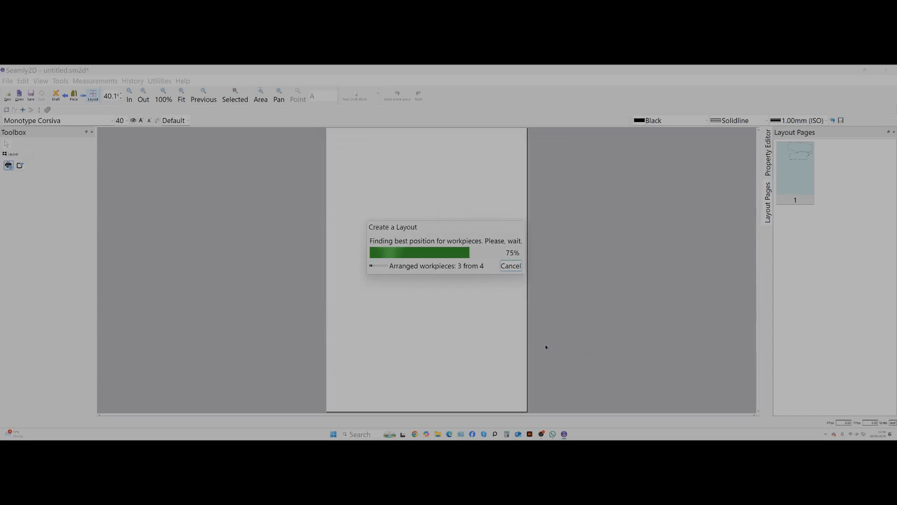